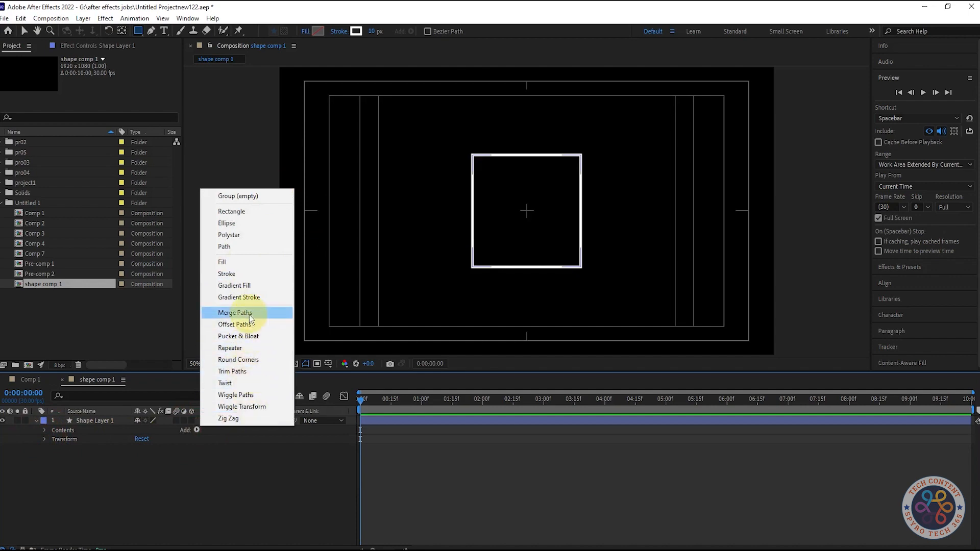
# Add Trim Paths to the rectangle and keyframe its Start from 100% at frame 0 to 0% at 0:15
pyautogui.click(232, 371)
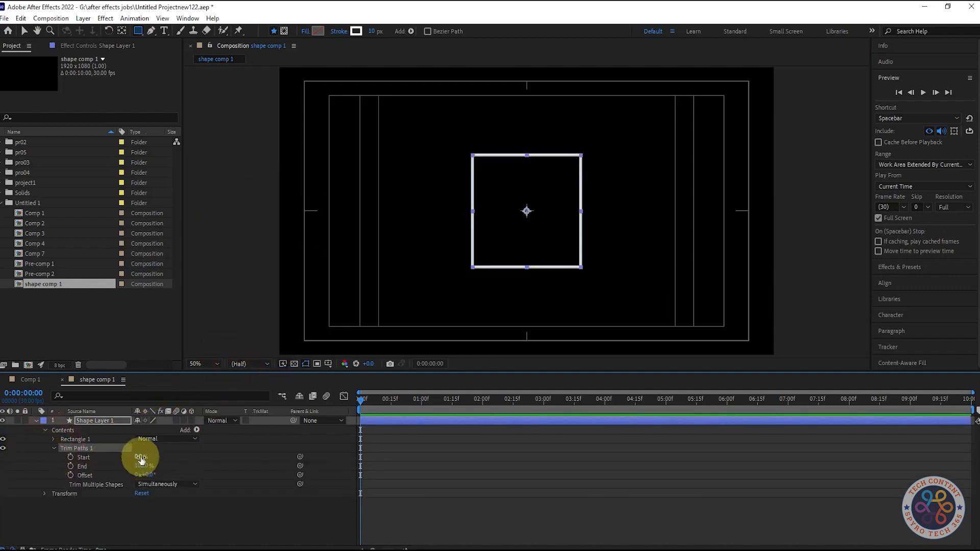
pyautogui.moveTo(138, 457); pyautogui.dragTo(184, 455)
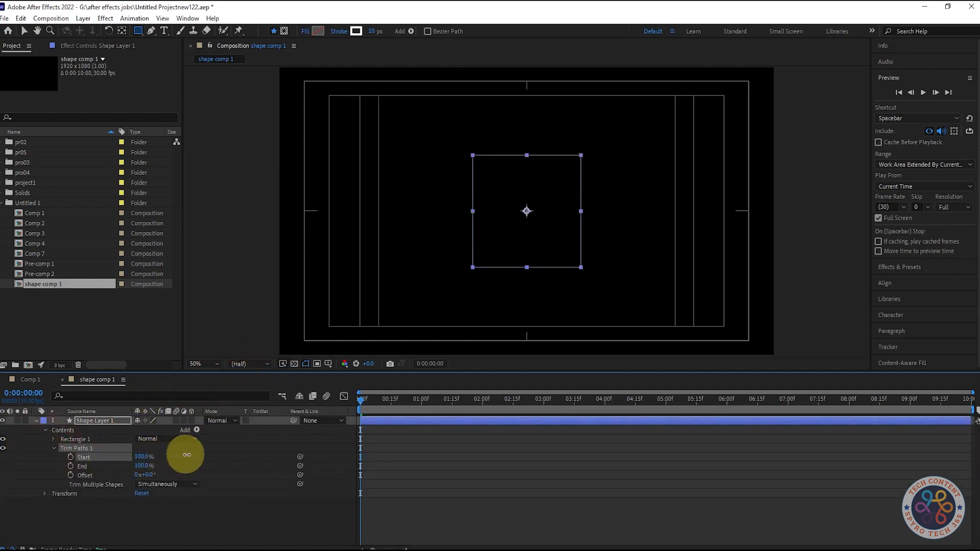
pyautogui.click(71, 456)
pyautogui.moveTo(361, 399); pyautogui.dragTo(393, 405)
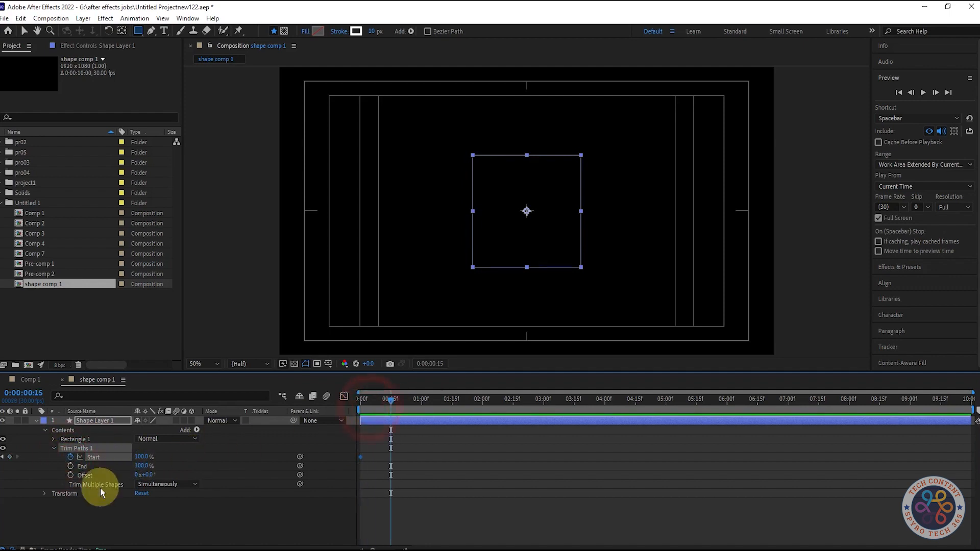
pyautogui.moveTo(142, 456); pyautogui.dragTo(11, 455)
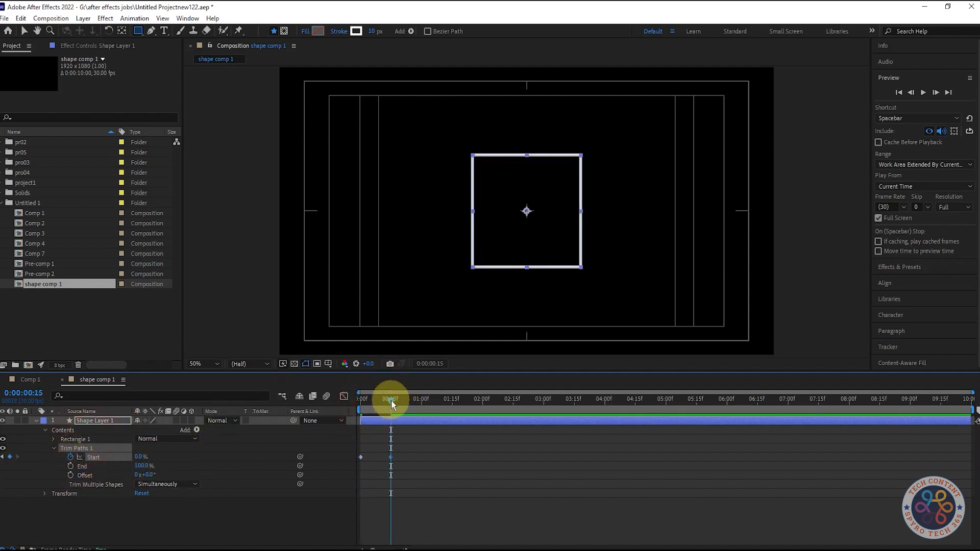
# Keyframe the Trim Paths End from 100% at 0:15 to 0% at 1:00
pyautogui.click(71, 466)
pyautogui.moveTo(391, 401); pyautogui.dragTo(422, 404)
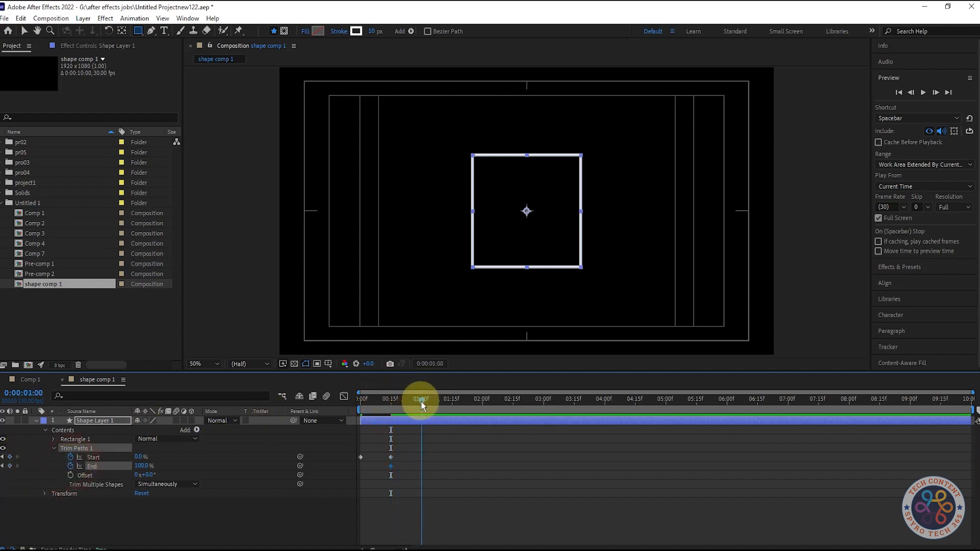
pyautogui.moveTo(145, 466); pyautogui.dragTo(98, 477)
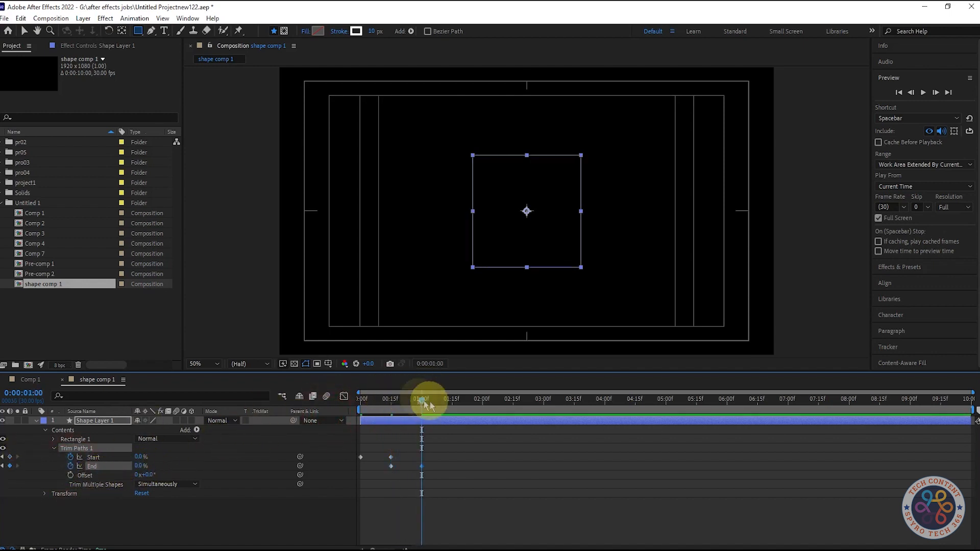
# Apply Easy Ease to all Trim Paths keyframes and turn off the full-screen preview option
pyautogui.press('space')
pyautogui.press('space')
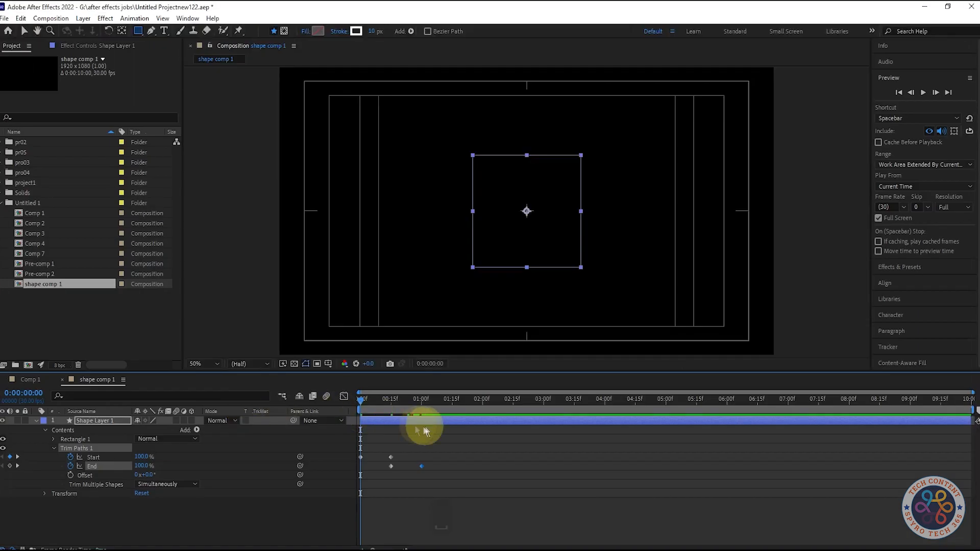
pyautogui.moveTo(361, 399); pyautogui.dragTo(420, 400)
pyautogui.moveTo(475, 475); pyautogui.dragTo(347, 449)
pyautogui.press('F9')
pyautogui.click(878, 218)
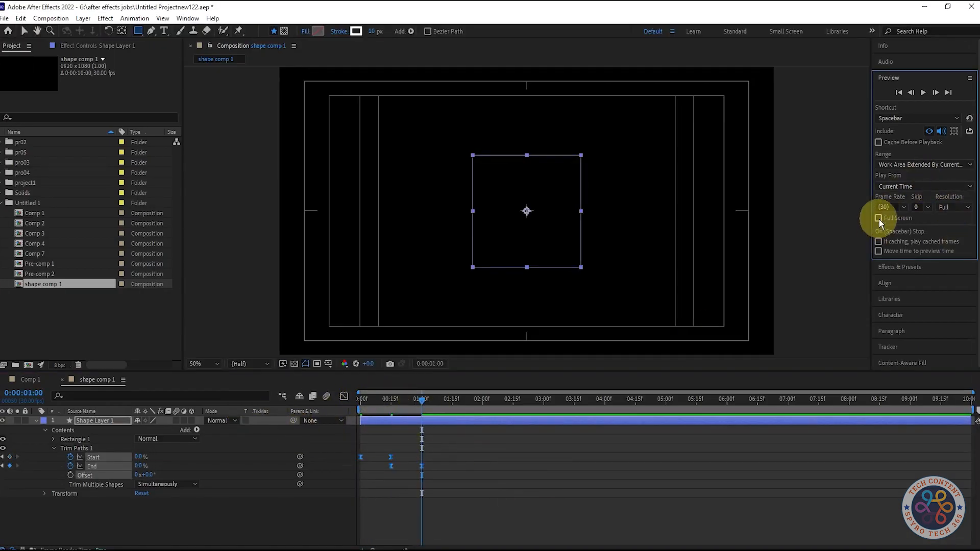
# Adjust the Trim Paths speed curve handle in the Graph Editor
pyautogui.click(344, 396)
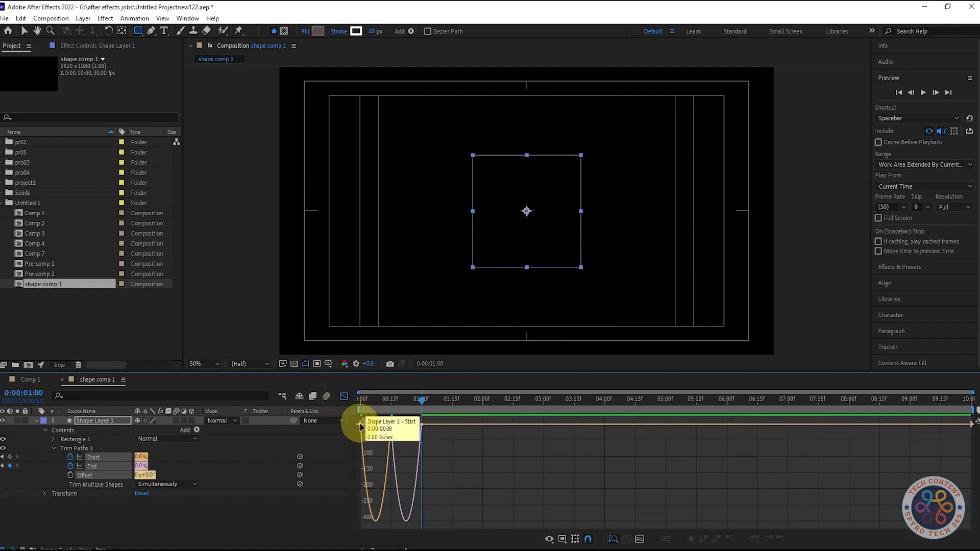
pyautogui.moveTo(364, 425); pyautogui.dragTo(361, 403)
pyautogui.click(398, 439)
pyautogui.click(344, 396)
# Preview the rectangle's trim animation
pyautogui.press('space')
pyautogui.press('space')
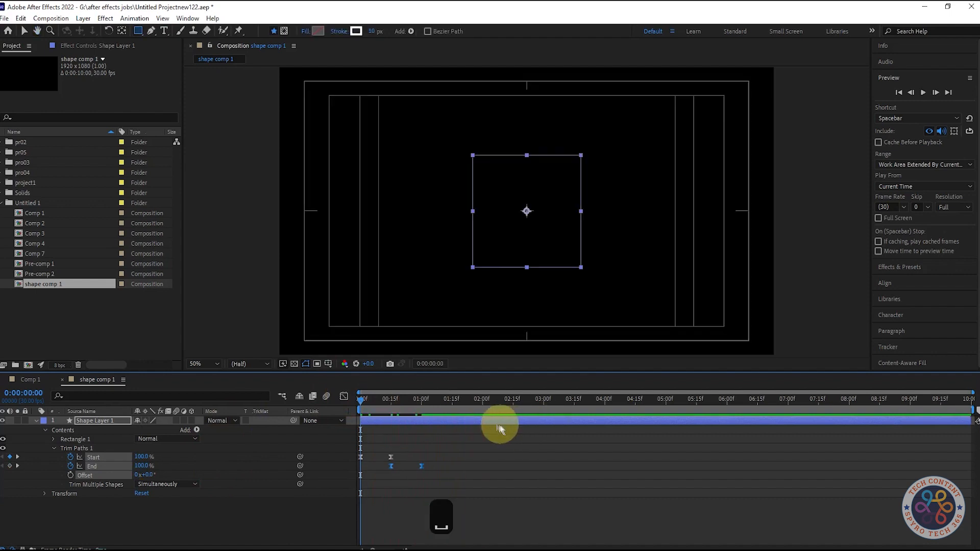
pyautogui.press('space')
pyautogui.press('space')
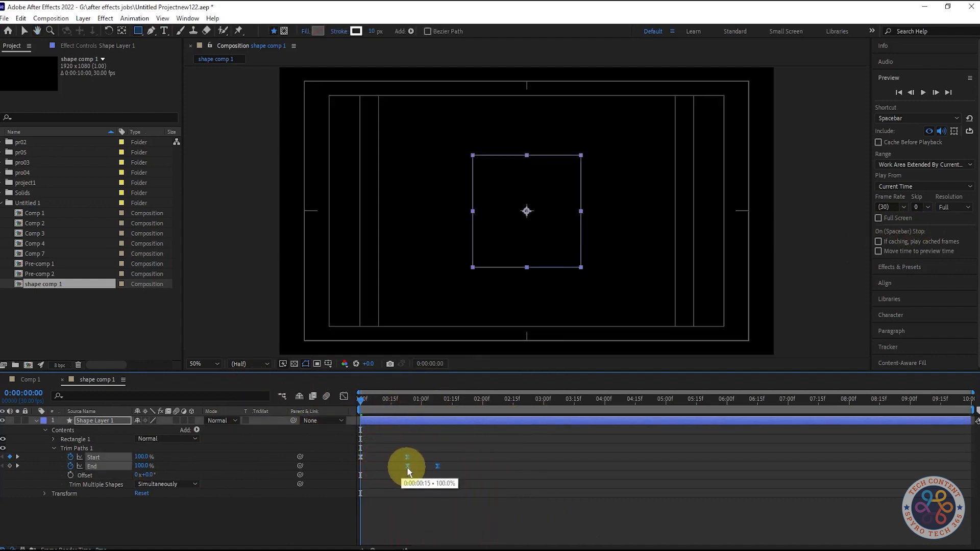
# Retime the Trim Paths keyframes so the End animation runs from about 0:19 to 1:10
pyautogui.click(407, 403)
pyautogui.moveTo(404, 407); pyautogui.dragTo(401, 407)
pyautogui.moveTo(401, 451)
pyautogui.mouseDown()
pyautogui.moveTo(413, 470)
pyautogui.moveTo(402, 466)
pyautogui.mouseUp()
pyautogui.moveTo(409, 409); pyautogui.dragTo(443, 409)
pyautogui.moveTo(437, 466); pyautogui.dragTo(441, 466)
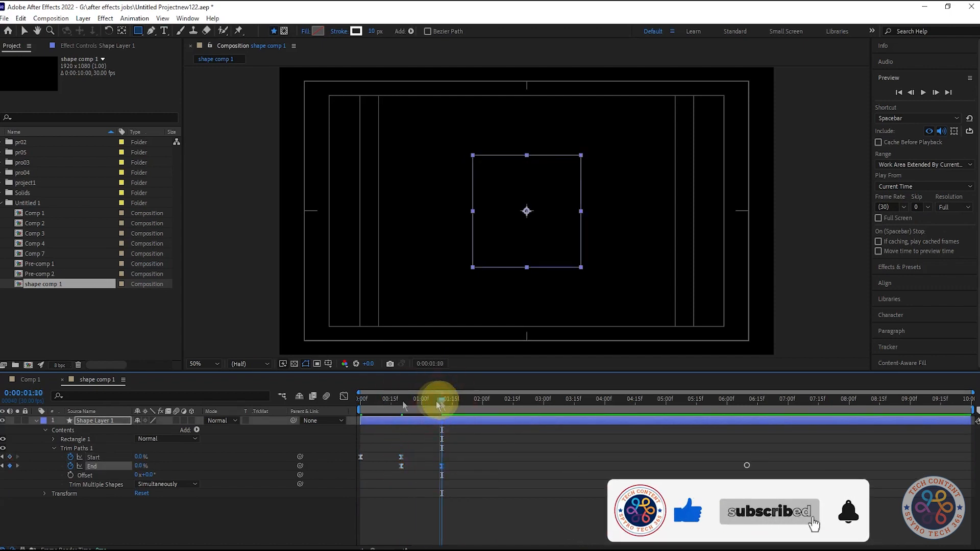
# Scrub and preview the rectangle's draw-on animation, collapsing the Trim Paths group
pyautogui.moveTo(442, 400); pyautogui.dragTo(337, 434)
pyautogui.press('space')
pyautogui.press('space')
pyautogui.moveTo(360, 398); pyautogui.dragTo(317, 411)
pyautogui.click(54, 448)
pyautogui.moveTo(383, 400)
pyautogui.mouseDown()
pyautogui.moveTo(362, 400)
pyautogui.moveTo(399, 408)
pyautogui.mouseUp()
pyautogui.click(191, 507)
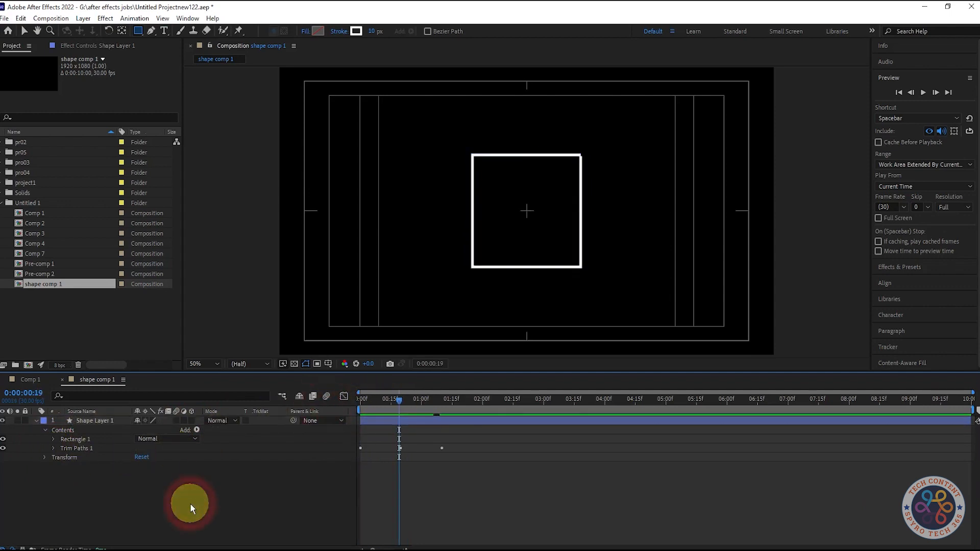
# Draw a horizontal line with the Pen tool above the rectangle
pyautogui.click(151, 30)
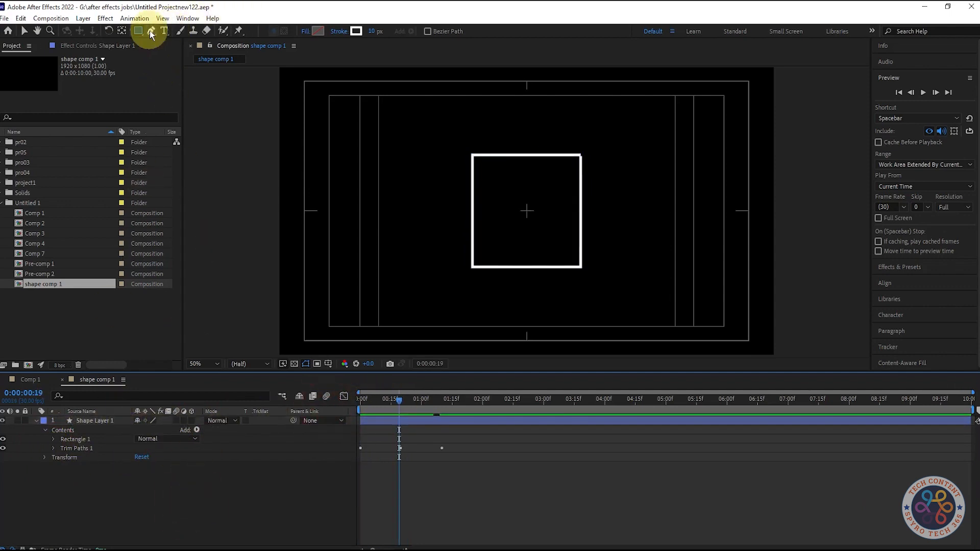
pyautogui.click(471, 128)
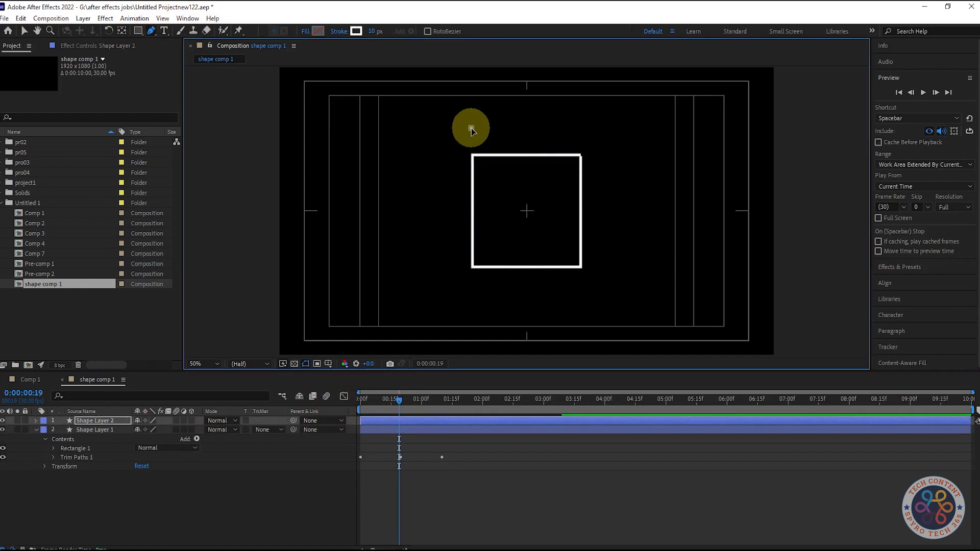
pyautogui.click(594, 128)
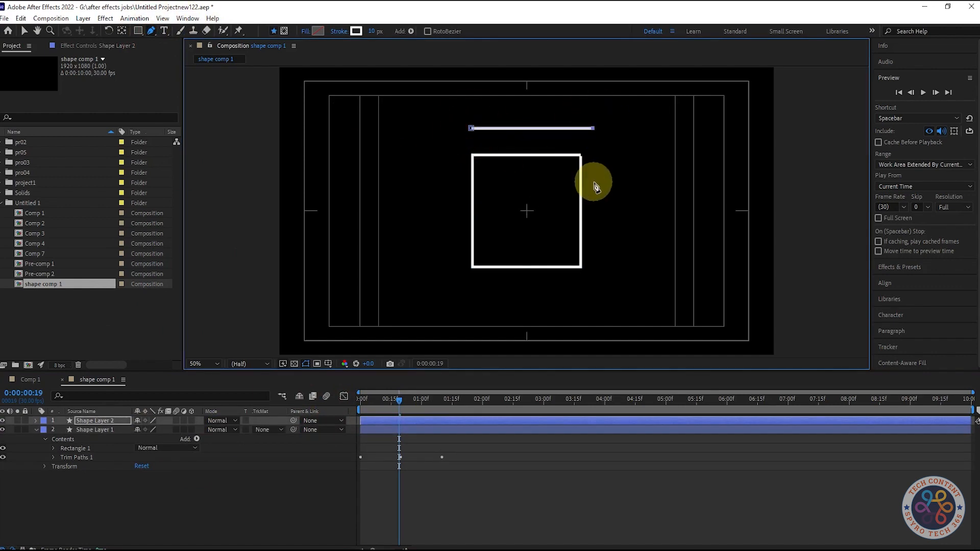
# Add Trim Paths to the new line's shape layer
pyautogui.click(139, 502)
pyautogui.click(102, 421)
pyautogui.click(36, 430)
pyautogui.click(36, 422)
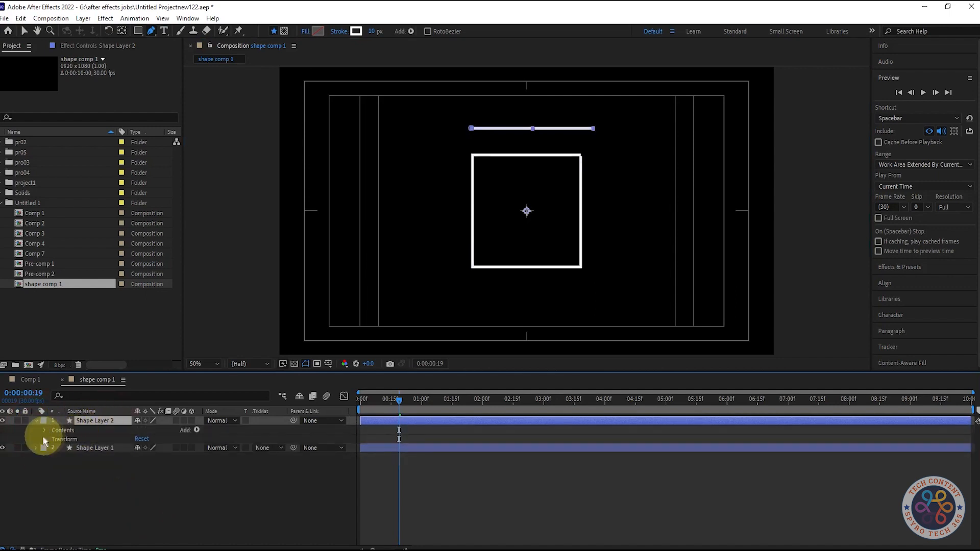
pyautogui.click(198, 431)
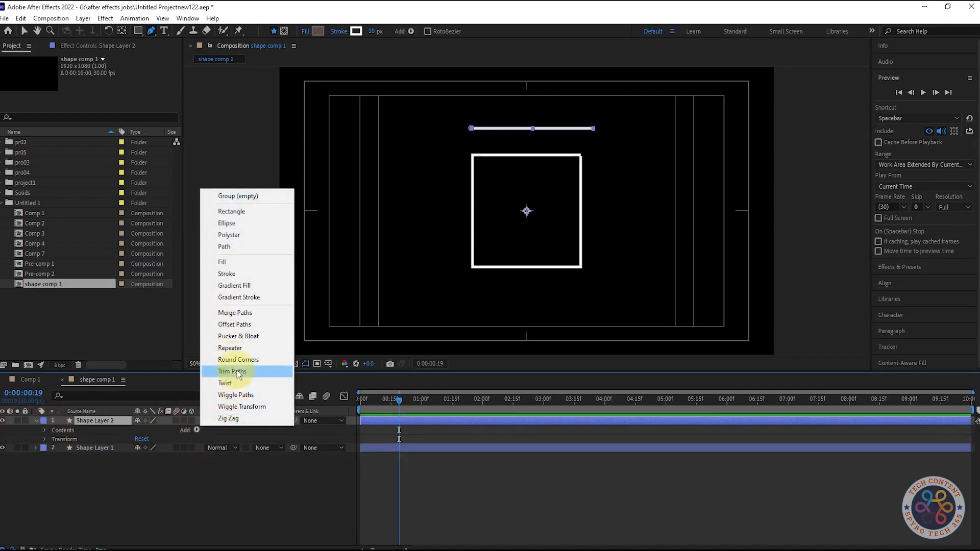
pyautogui.click(229, 374)
# Keyframe the line's Trim Paths Start from 0% at about 0:12 to 100% at 1:00
pyautogui.click(53, 448)
pyautogui.click(71, 457)
pyautogui.click(207, 453)
pyautogui.moveTo(143, 457); pyautogui.dragTo(238, 460)
pyautogui.hotkey('ctrl', 'z')
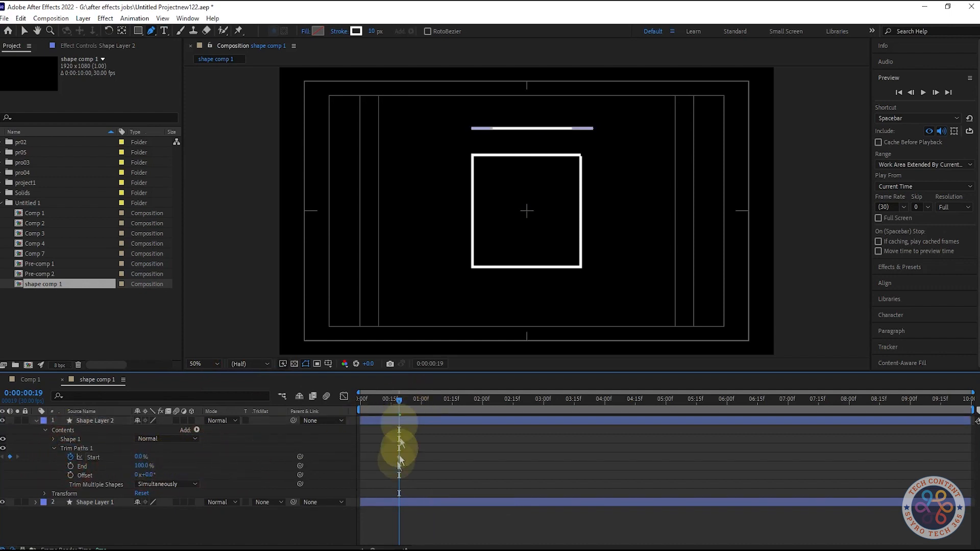
pyautogui.moveTo(399, 457); pyautogui.dragTo(384, 456)
pyautogui.moveTo(400, 400); pyautogui.dragTo(422, 402)
pyautogui.moveTo(139, 457); pyautogui.dragTo(212, 457)
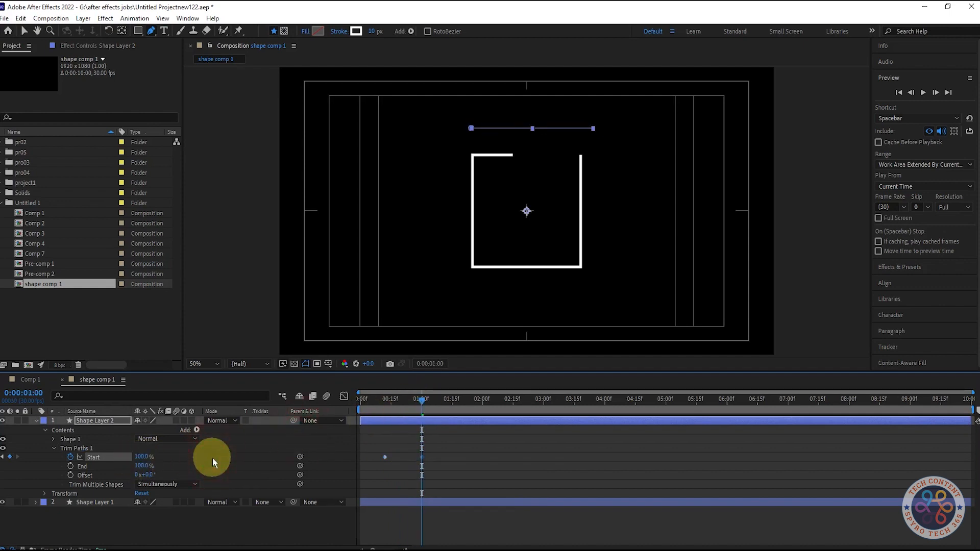
# Set the line layer's Scale to 0% at about 0:07
pyautogui.click(79, 418)
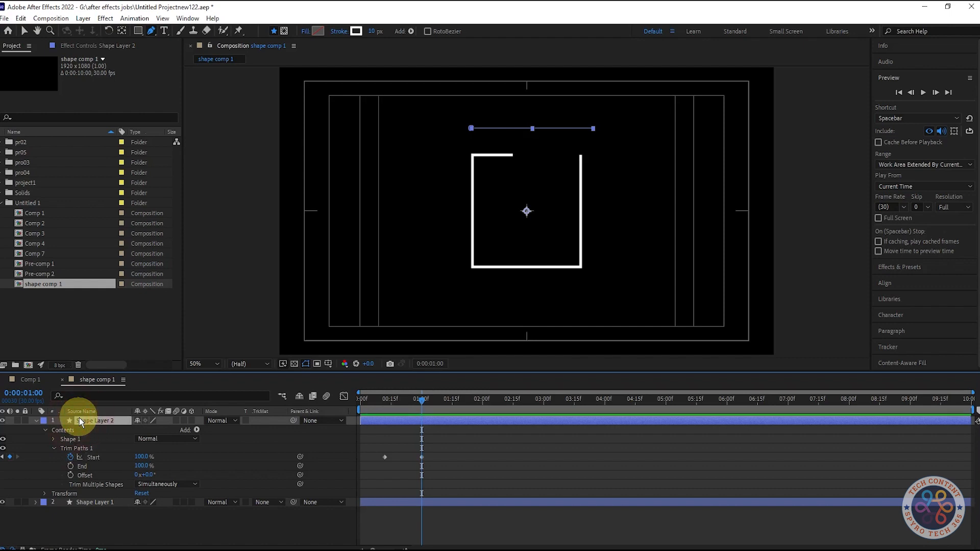
pyautogui.click(54, 448)
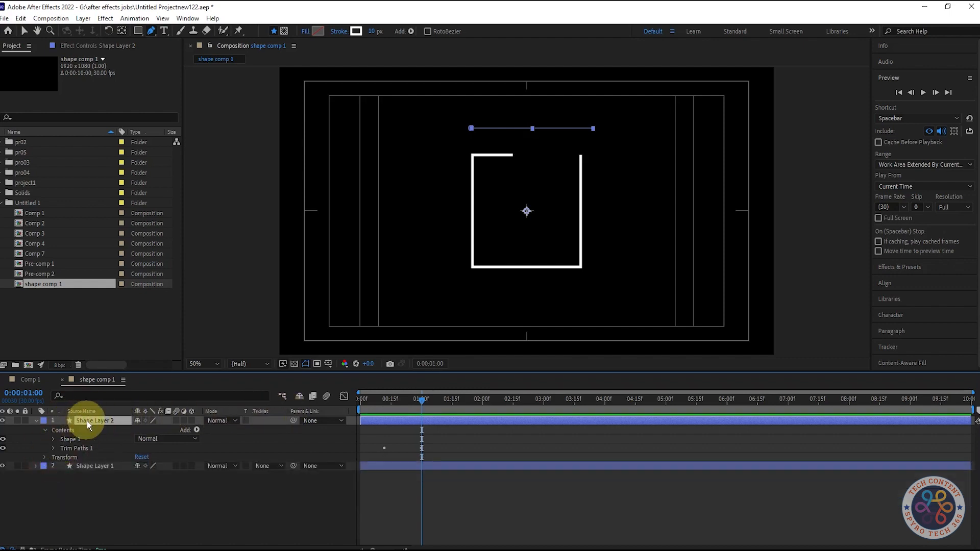
pyautogui.press('s')
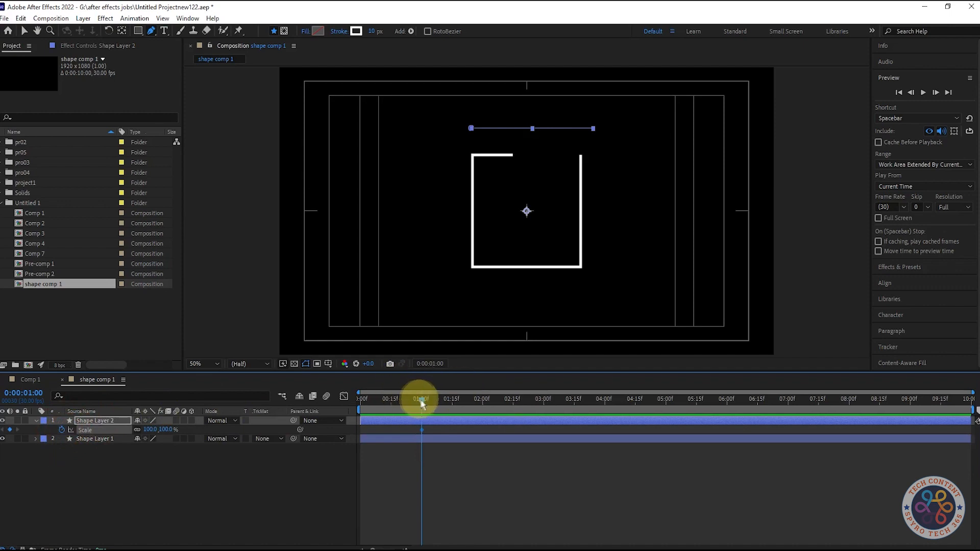
pyautogui.moveTo(422, 400); pyautogui.dragTo(372, 401)
pyautogui.click(151, 429)
pyautogui.write('0')
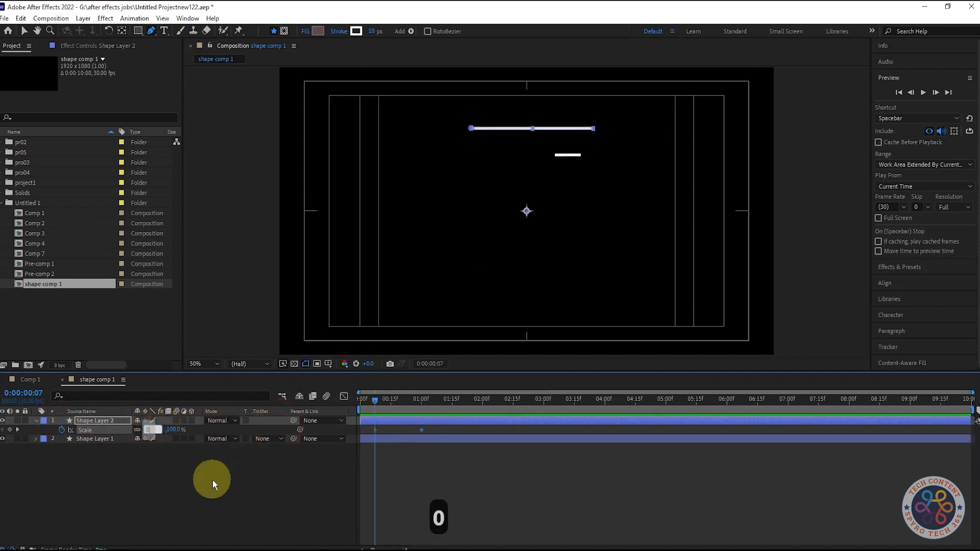
pyautogui.press('Return')
# Shift the line's Scale keyframes earlier, to about 0:03 and 0:17
pyautogui.press('u')
pyautogui.moveTo(386, 430); pyautogui.dragTo(365, 439)
pyautogui.click(422, 431)
pyautogui.moveTo(376, 403); pyautogui.dragTo(324, 399)
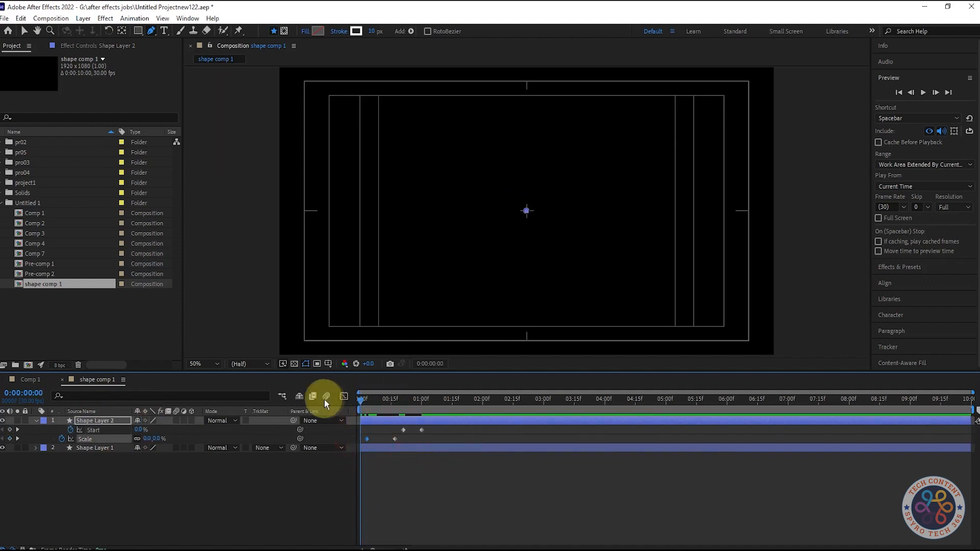
# Preview the line's scale and trim animation
pyautogui.press('space')
pyautogui.press('space')
pyautogui.moveTo(377, 408)
pyautogui.mouseDown()
pyautogui.moveTo(412, 406)
pyautogui.moveTo(361, 406)
pyautogui.mouseUp()
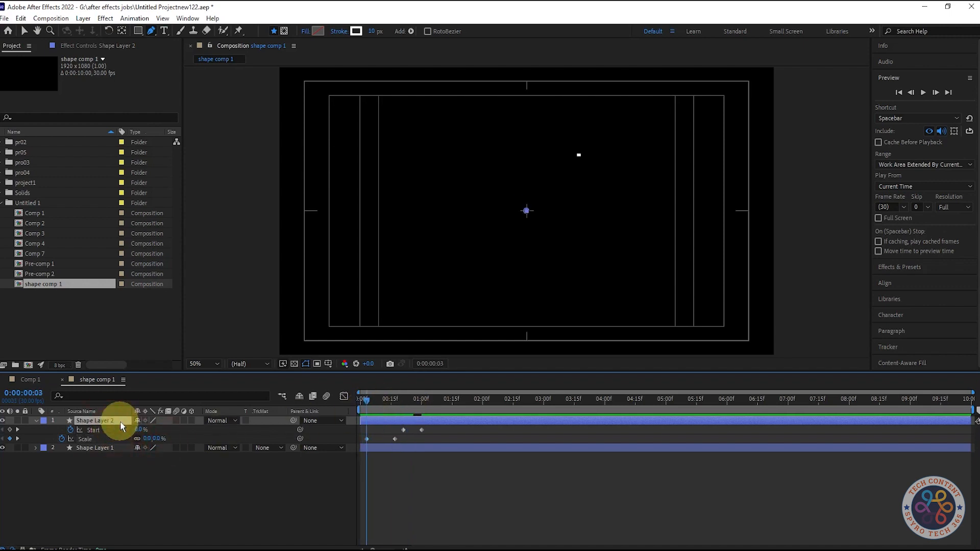
# Try centering the line's anchor point in its content, preview, and undo it
pyautogui.moveTo(369, 400); pyautogui.dragTo(391, 400)
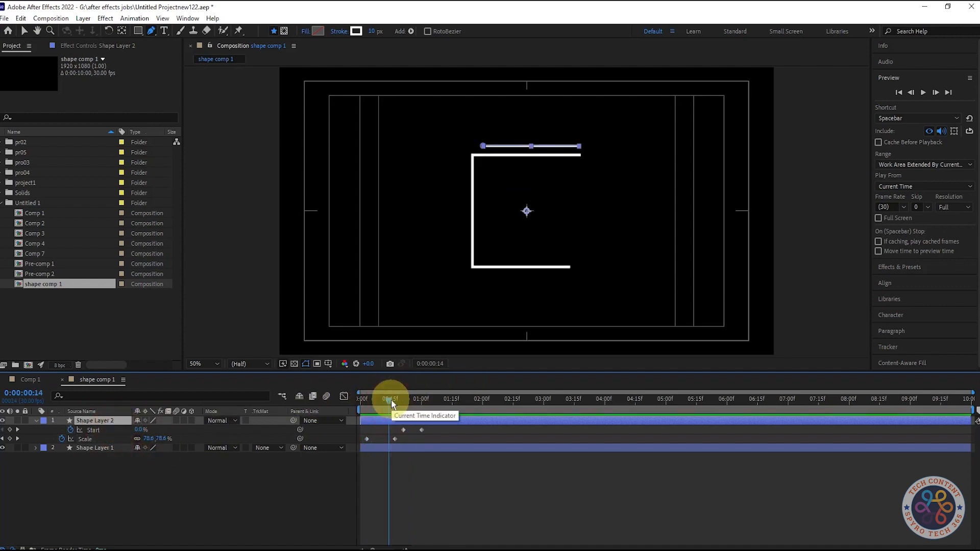
pyautogui.hotkey('ctrl', 'alt', 'Home')
pyautogui.moveTo(391, 402); pyautogui.dragTo(368, 411)
pyautogui.press('space')
pyautogui.press('space')
pyautogui.press('space')
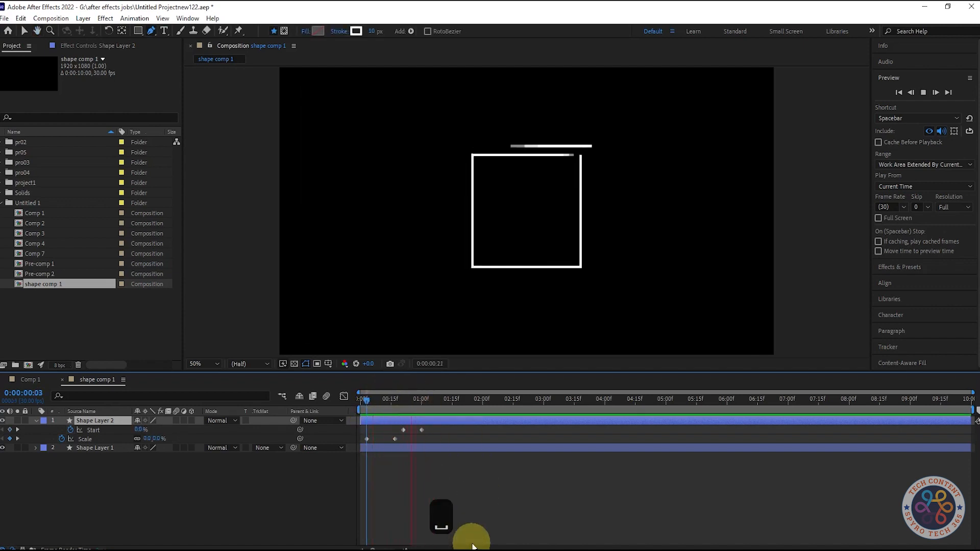
pyautogui.click(366, 402)
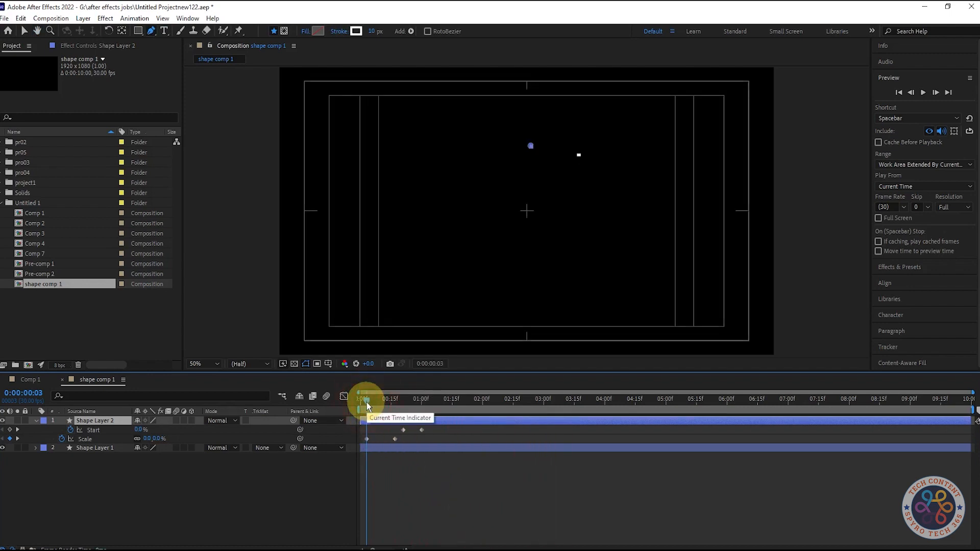
pyautogui.hotkey('ctrl', 'z')
pyautogui.hotkey('ctrl', 'z')
# Keyframe the line layer's Rotation at 90° at 0:15
pyautogui.moveTo(366, 403)
pyautogui.mouseDown()
pyautogui.moveTo(360, 412)
pyautogui.moveTo(400, 404)
pyautogui.mouseUp()
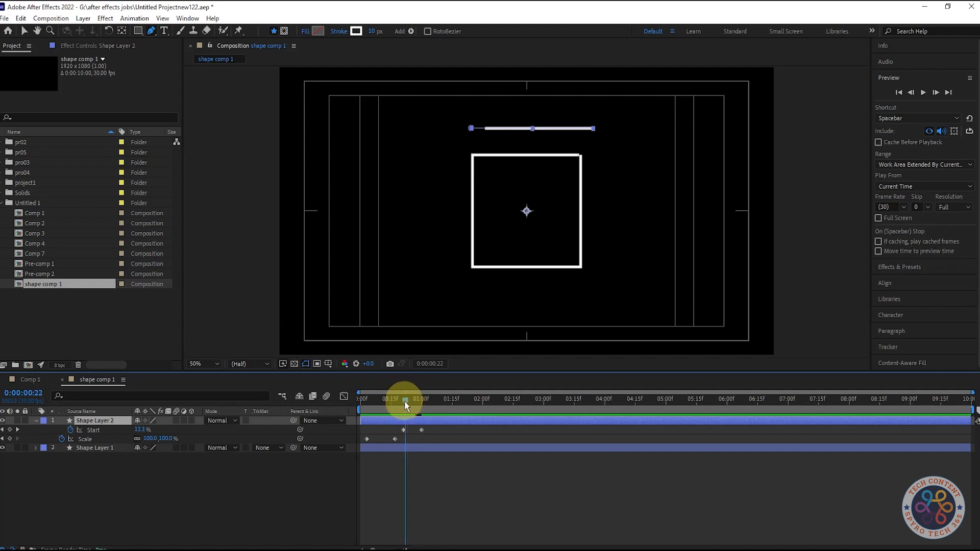
pyautogui.hotkey('alt', 's')
pyautogui.press('r')
pyautogui.moveTo(403, 406)
pyautogui.mouseDown()
pyautogui.moveTo(355, 401)
pyautogui.moveTo(391, 400)
pyautogui.mouseUp()
pyautogui.click(159, 431)
pyautogui.click(62, 430)
pyautogui.click(150, 430)
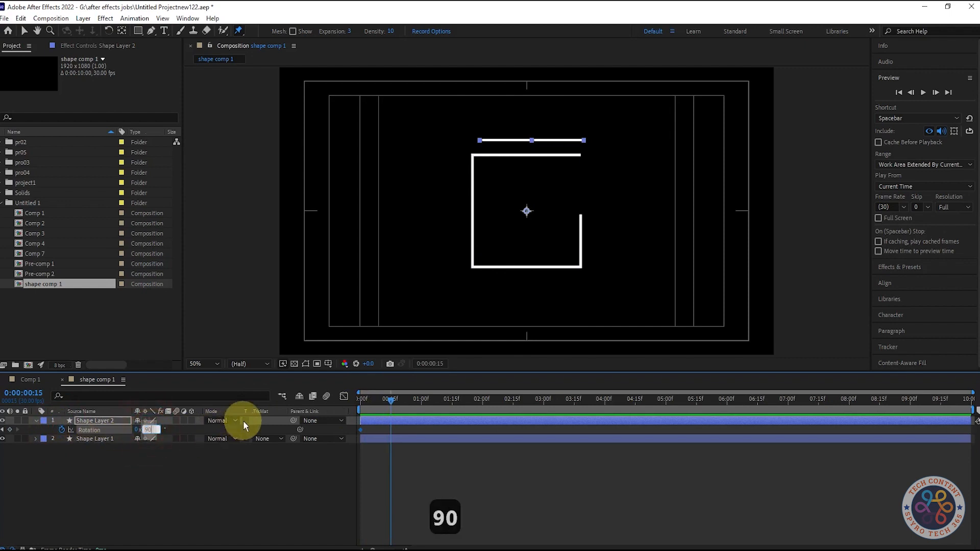
pyautogui.click(278, 464)
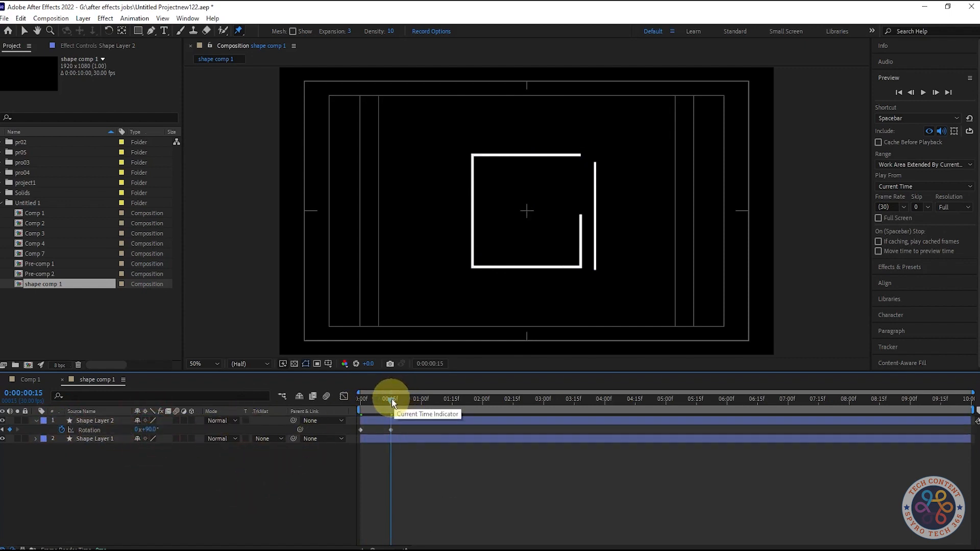
# Preview the line's rotation animation
pyautogui.press('space')
pyautogui.press('space')
pyautogui.press('space')
pyautogui.press('space')
pyautogui.press('space')
# Set the line's Rotation at 0:15 to 0°
pyautogui.moveTo(363, 399); pyautogui.dragTo(390, 407)
pyautogui.moveTo(149, 429); pyautogui.dragTo(64, 383)
pyautogui.moveTo(399, 399)
pyautogui.mouseDown()
pyautogui.moveTo(372, 402)
pyautogui.moveTo(392, 413)
pyautogui.mouseUp()
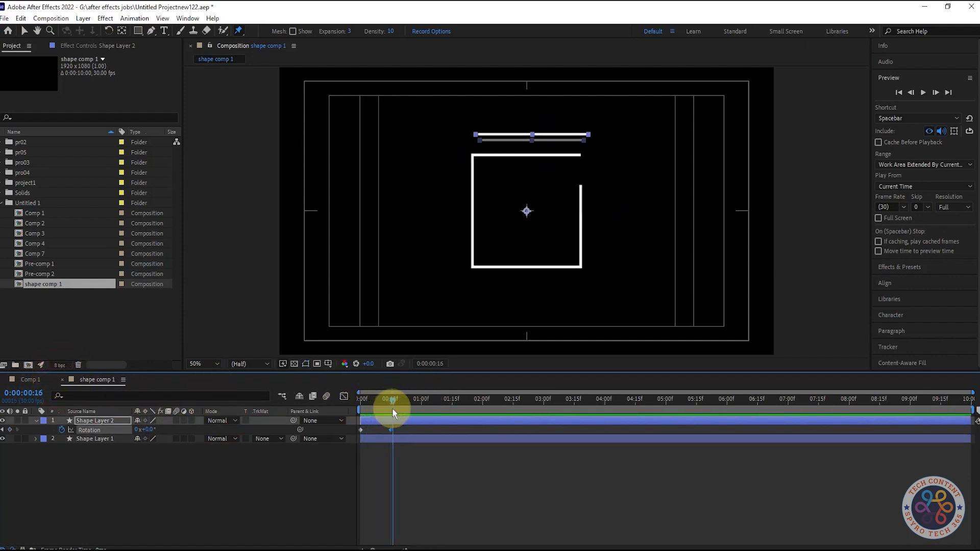
# Play back the line animation from the start
pyautogui.click(200, 488)
pyautogui.click(367, 400)
pyautogui.press('space')
pyautogui.press('space')
pyautogui.moveTo(366, 402); pyautogui.dragTo(398, 400)
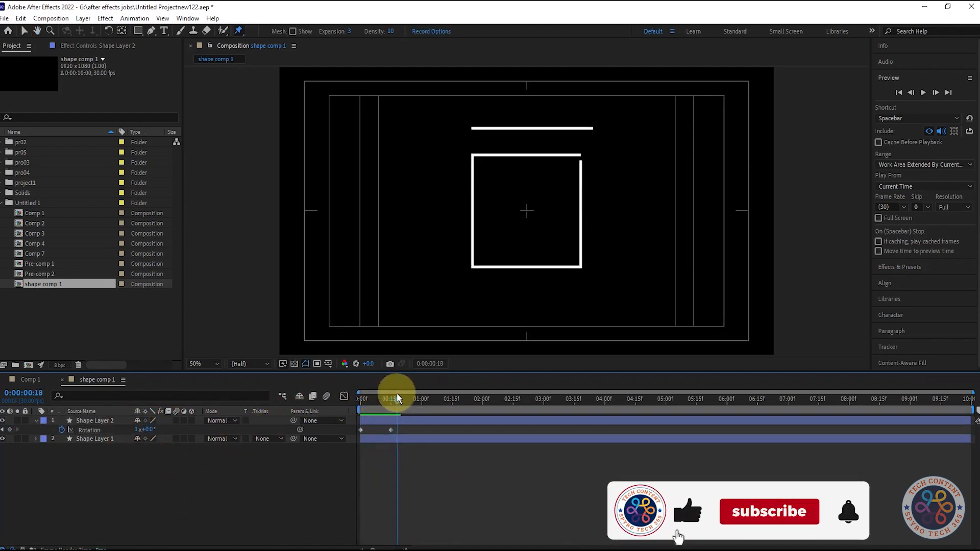
# Select the line layer and expand its Transform properties
pyautogui.click(97, 421)
pyautogui.press('s')
pyautogui.click(37, 421)
pyautogui.click(36, 421)
pyautogui.click(36, 420)
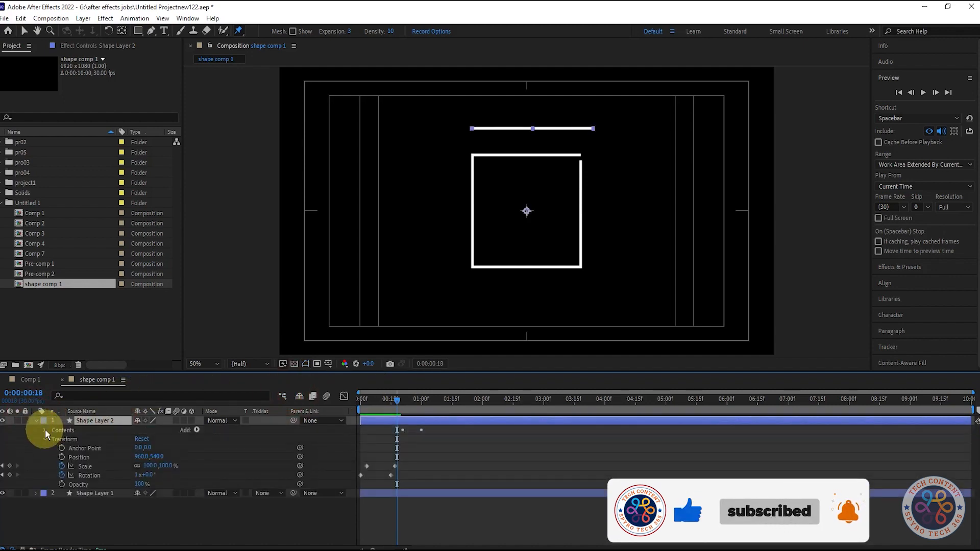
# Expand the line's shape contents and set the Shape 1 group transform Scale width to 120%
pyautogui.click(46, 430)
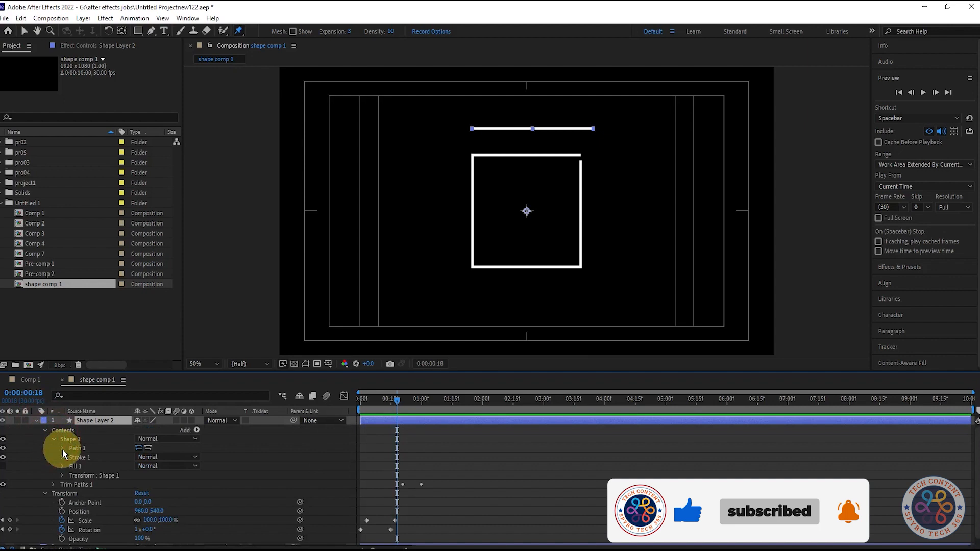
pyautogui.click(54, 440)
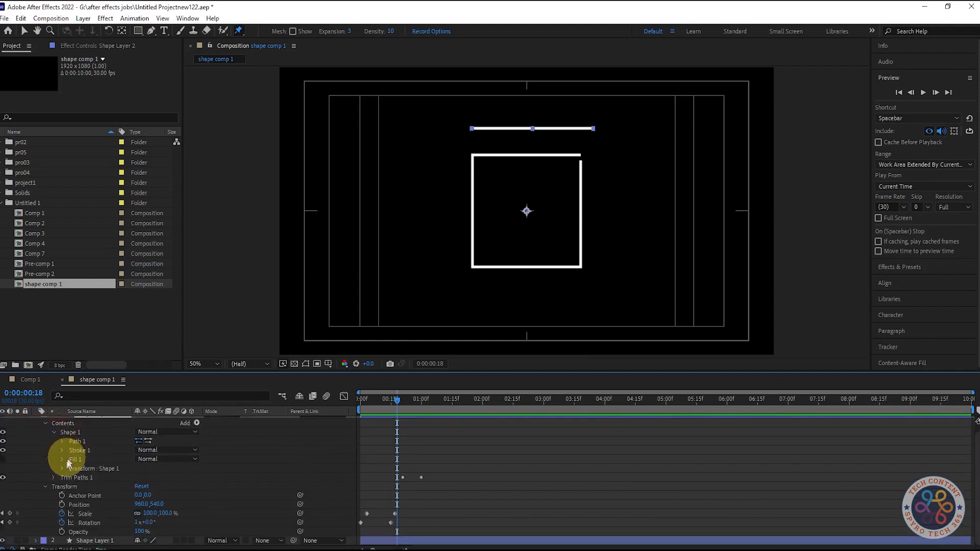
pyautogui.click(61, 441)
pyautogui.click(55, 432)
pyautogui.click(55, 448)
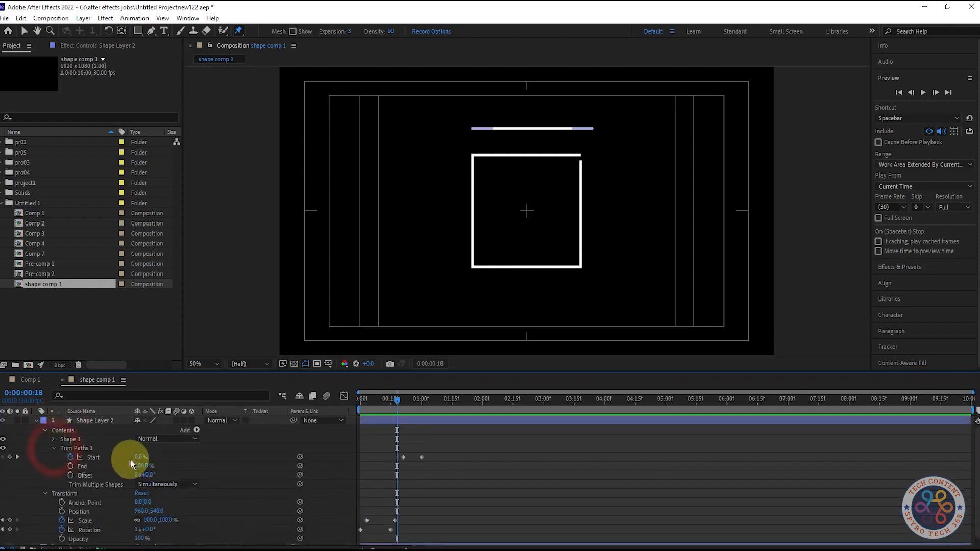
pyautogui.click(55, 439)
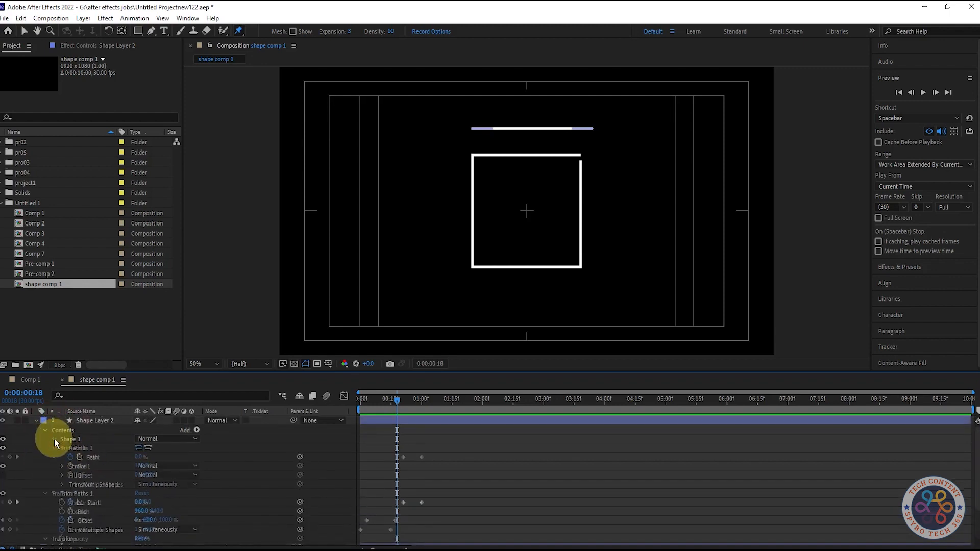
pyautogui.click(62, 484)
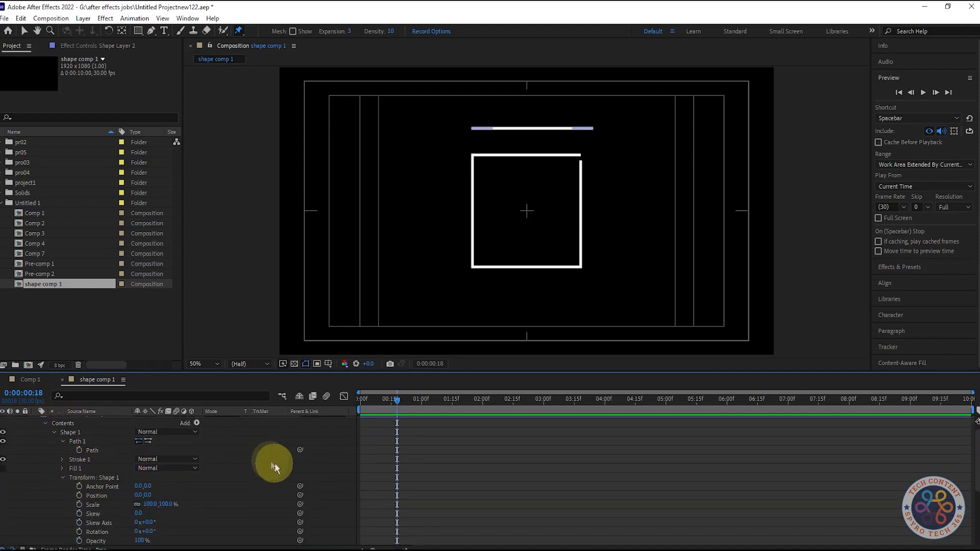
pyautogui.scroll(1, 221, 459)
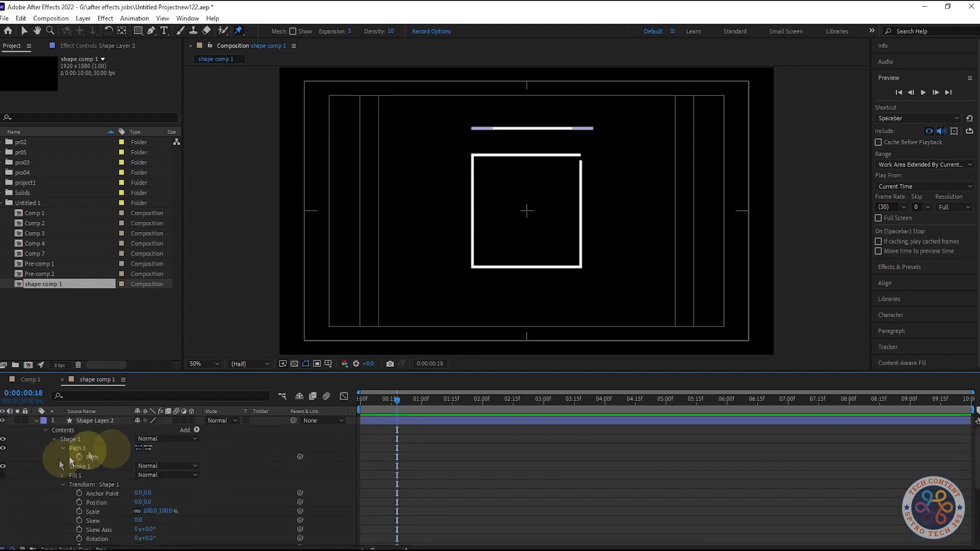
pyautogui.scroll(-1, 63, 482)
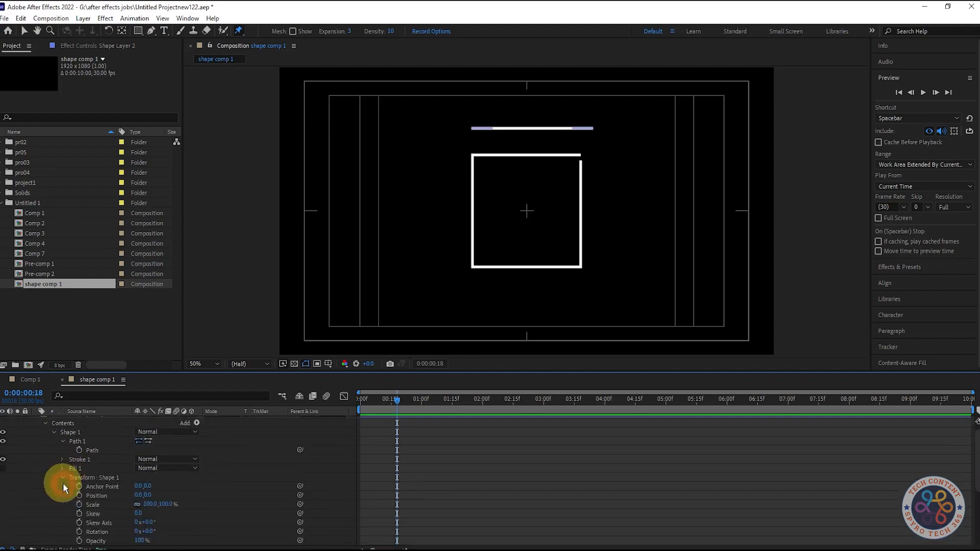
pyautogui.click(148, 505)
pyautogui.moveTo(170, 503); pyautogui.dragTo(227, 503)
pyautogui.hotkey('ctrl', 'z')
pyautogui.moveTo(148, 504); pyautogui.dragTo(168, 503)
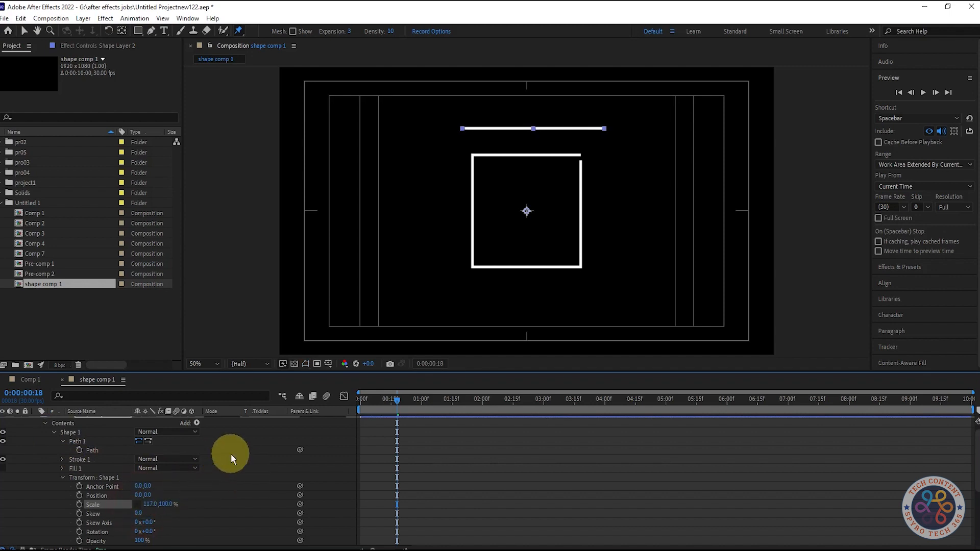
pyautogui.write('15')
pyautogui.press('Return')
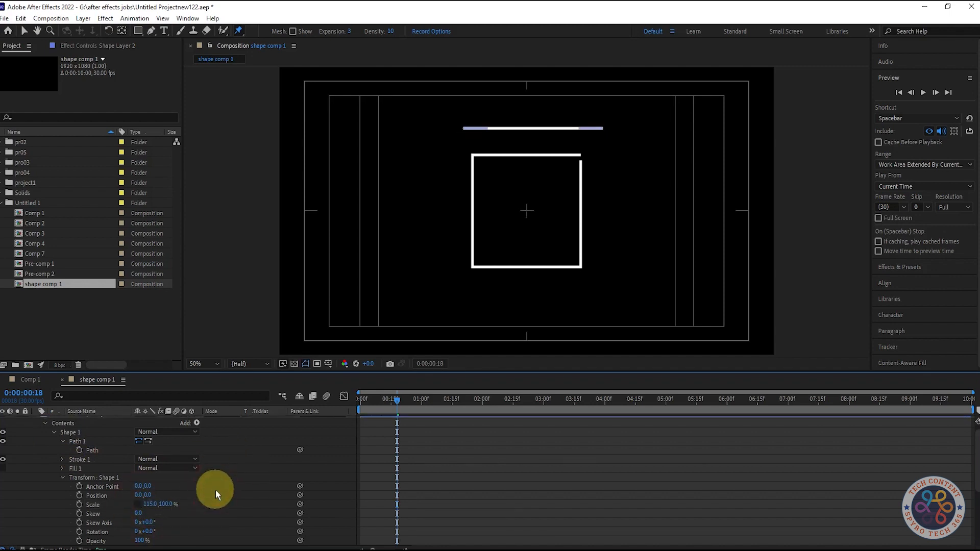
pyautogui.click(151, 504)
pyautogui.write('120')
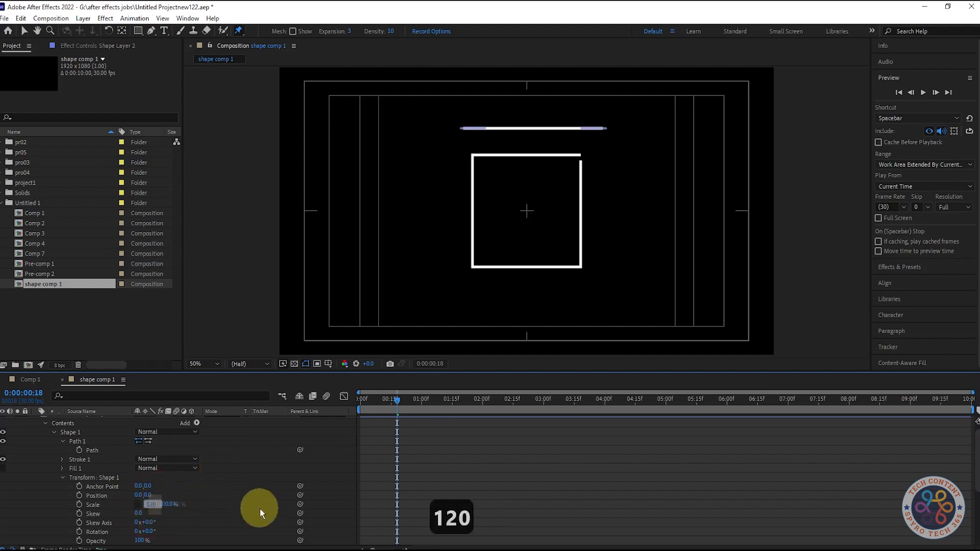
pyautogui.press('Return')
# Add a Repeater to the line layer's shape contents
pyautogui.click(62, 478)
pyautogui.scroll(1, 235, 445)
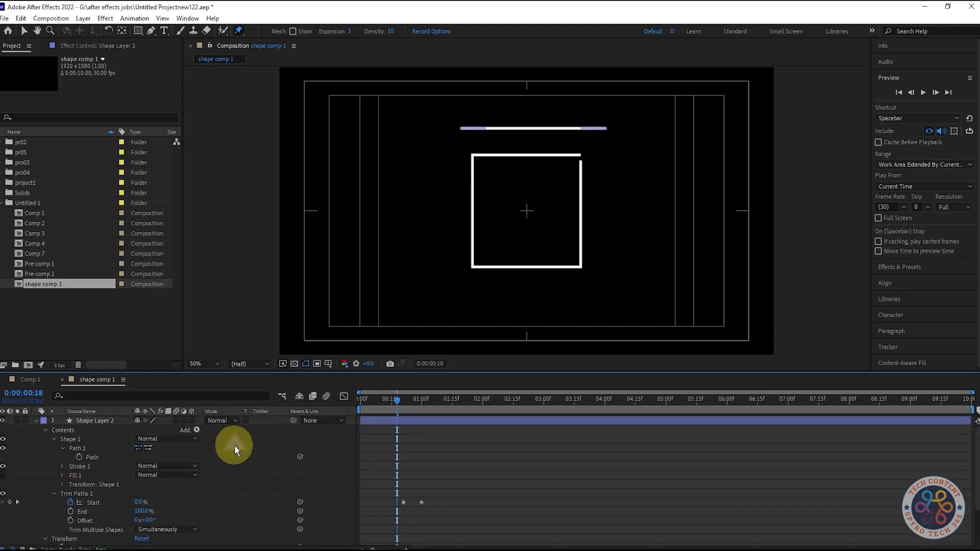
pyautogui.click(198, 429)
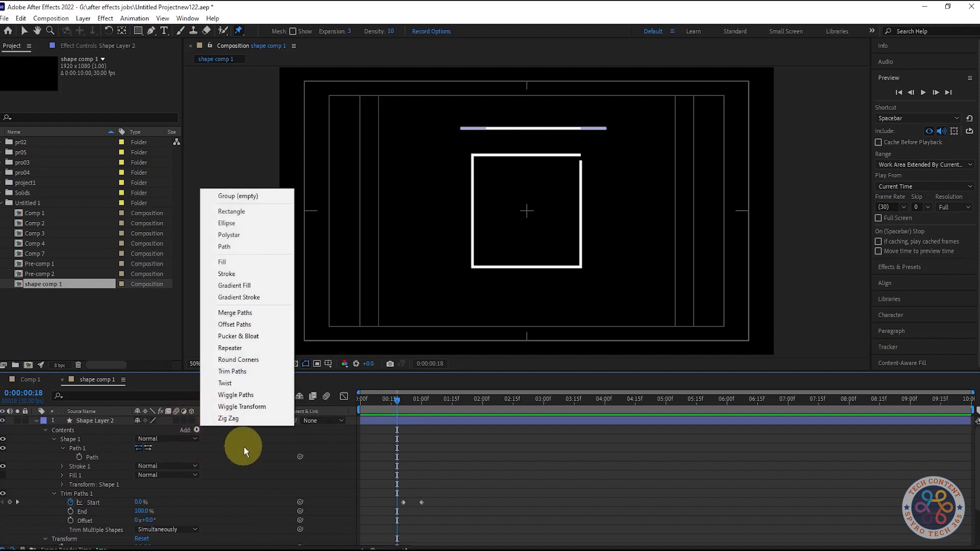
pyautogui.click(240, 346)
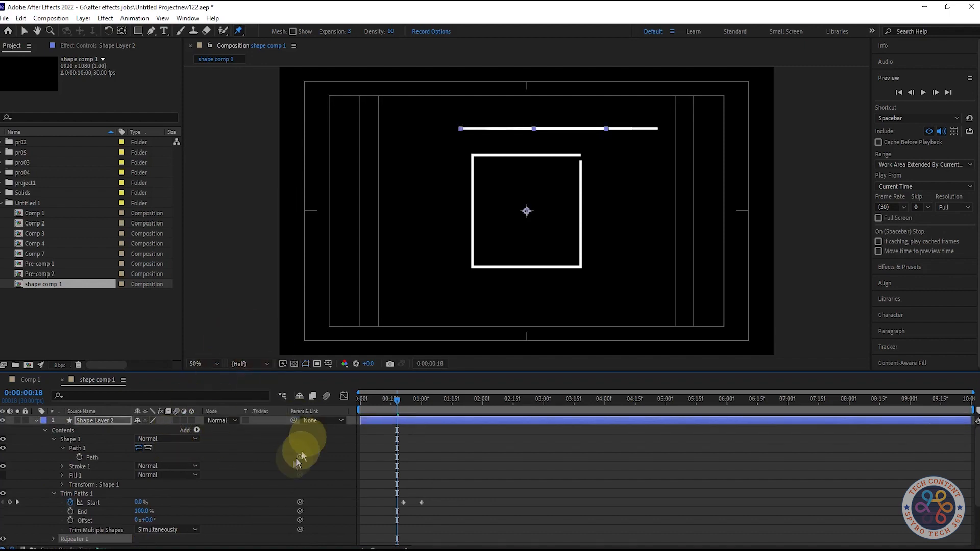
# Expand the repeater's transform and set its Position to 0, 0
pyautogui.click(53, 512)
pyautogui.scroll(-2, 221, 495)
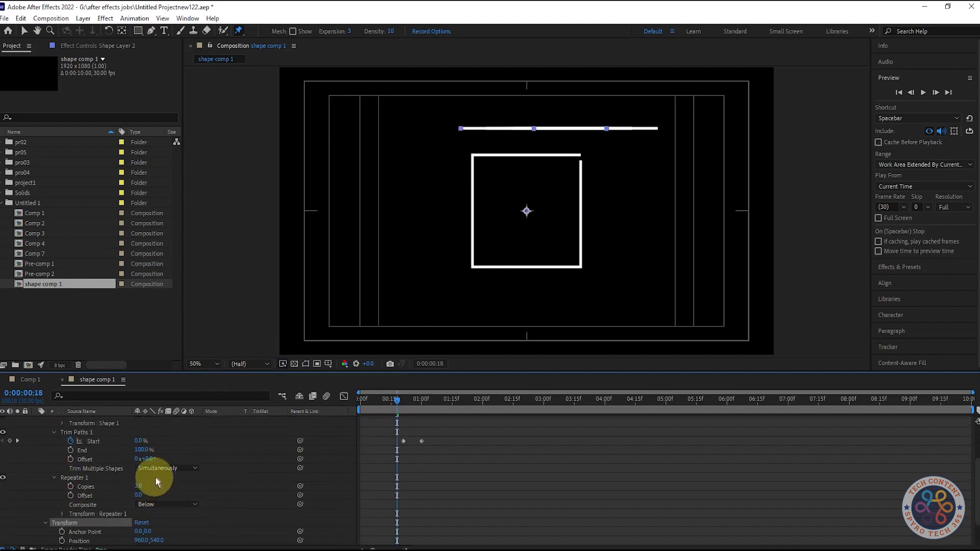
pyautogui.click(62, 514)
pyautogui.scroll(-1, 148, 511)
pyautogui.click(143, 504)
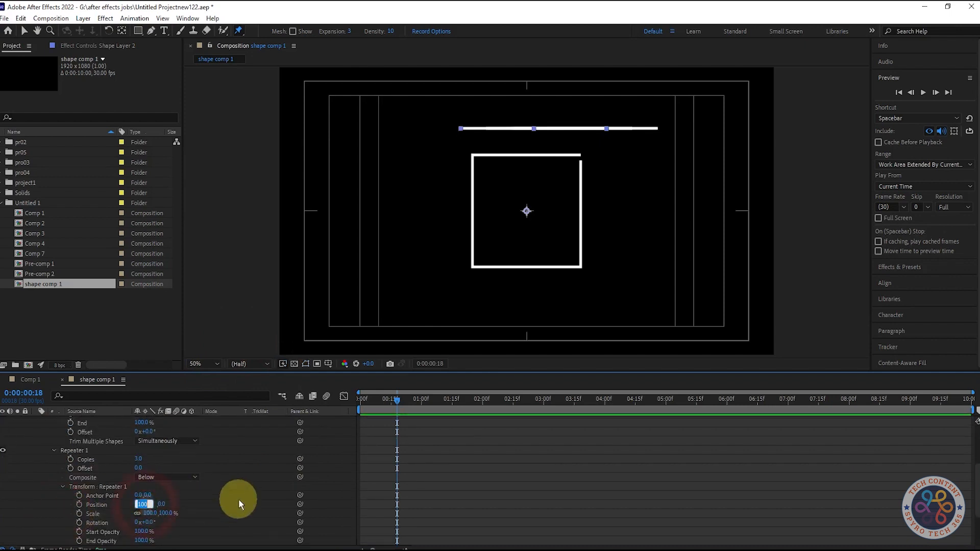
pyautogui.press('Return')
# Set the repeater to 4 copies with a repeater Rotation of 90°
pyautogui.click(138, 459)
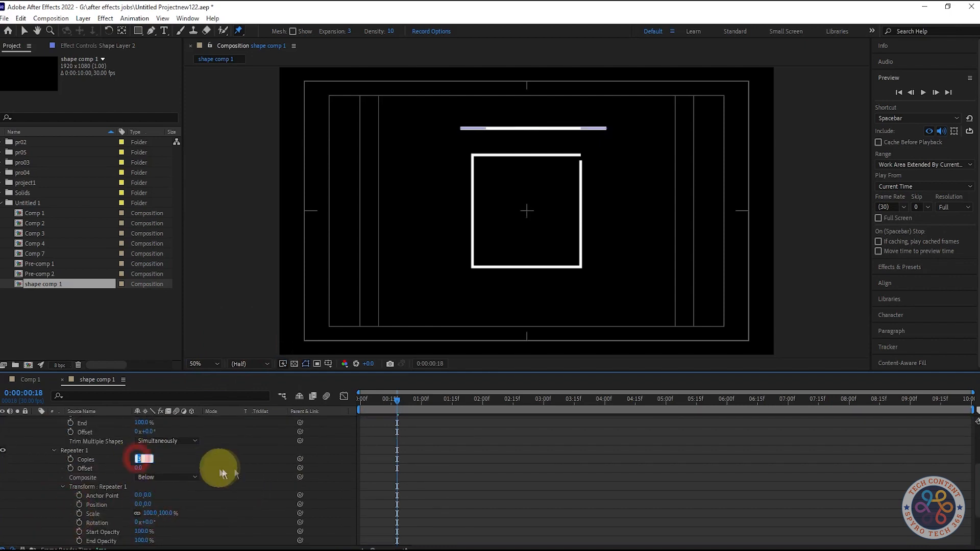
pyautogui.write('4')
pyautogui.click(262, 488)
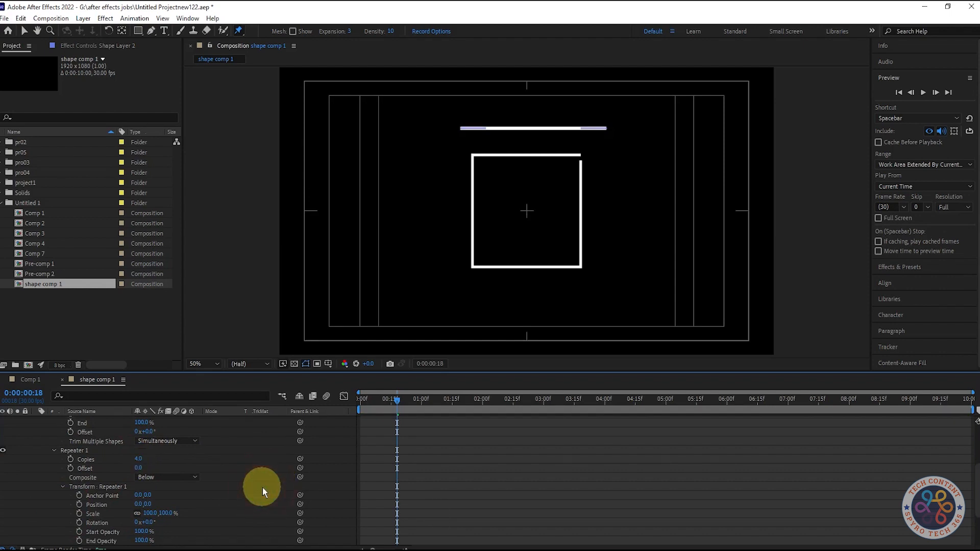
pyautogui.click(150, 522)
pyautogui.write('90')
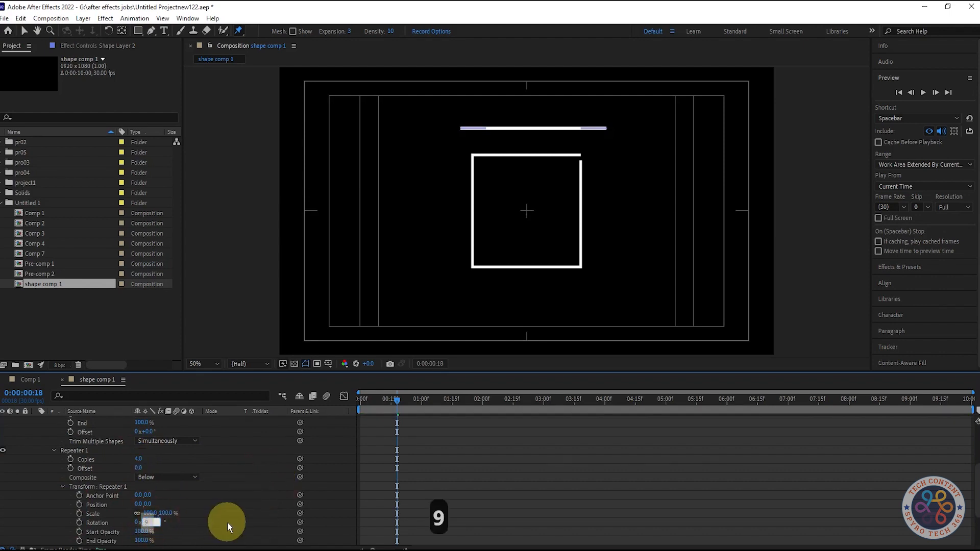
pyautogui.click(234, 510)
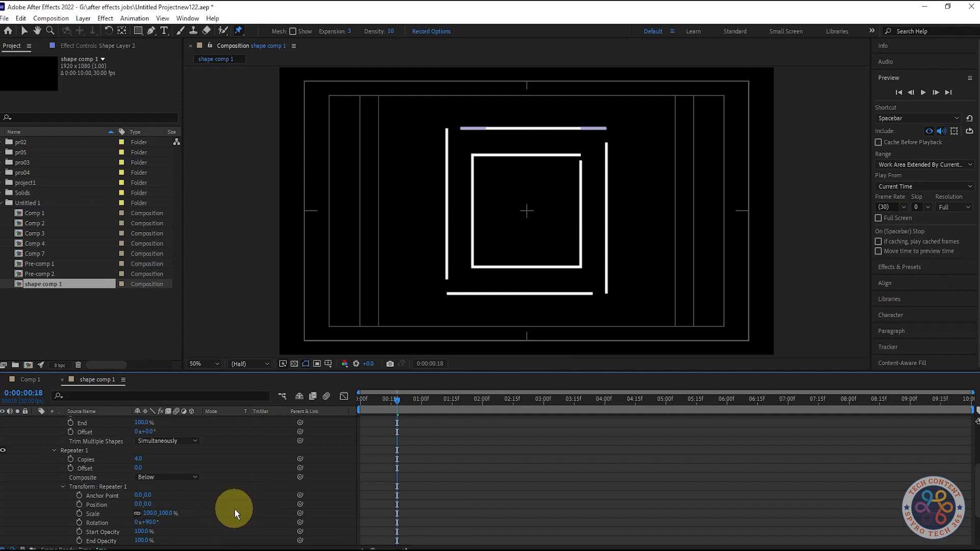
# Try offsetting the repeater's Anchor Point by scrubbing it and entering 70 for its vertical value
pyautogui.moveTo(417, 392); pyautogui.dragTo(391, 410)
pyautogui.moveTo(406, 410); pyautogui.dragTo(403, 413)
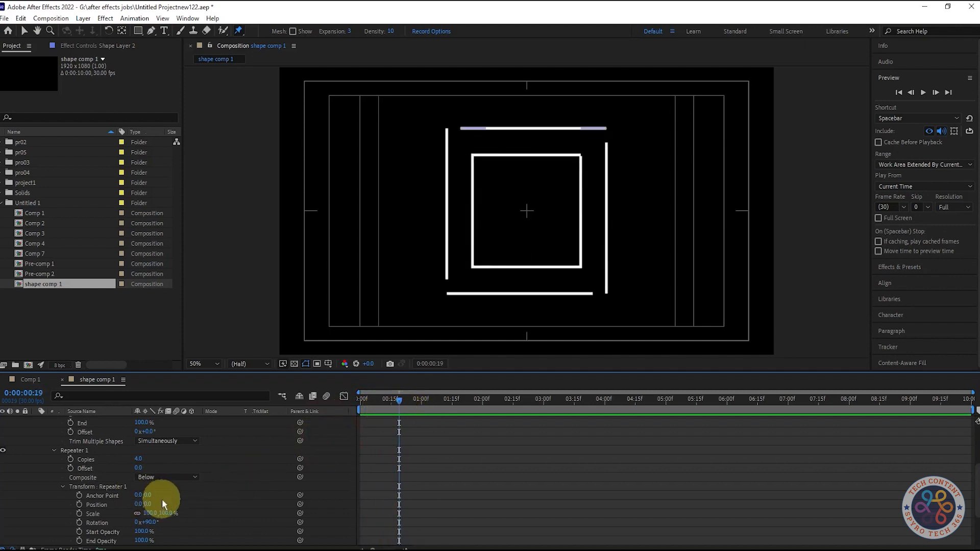
pyautogui.scroll(-3, 223, 491)
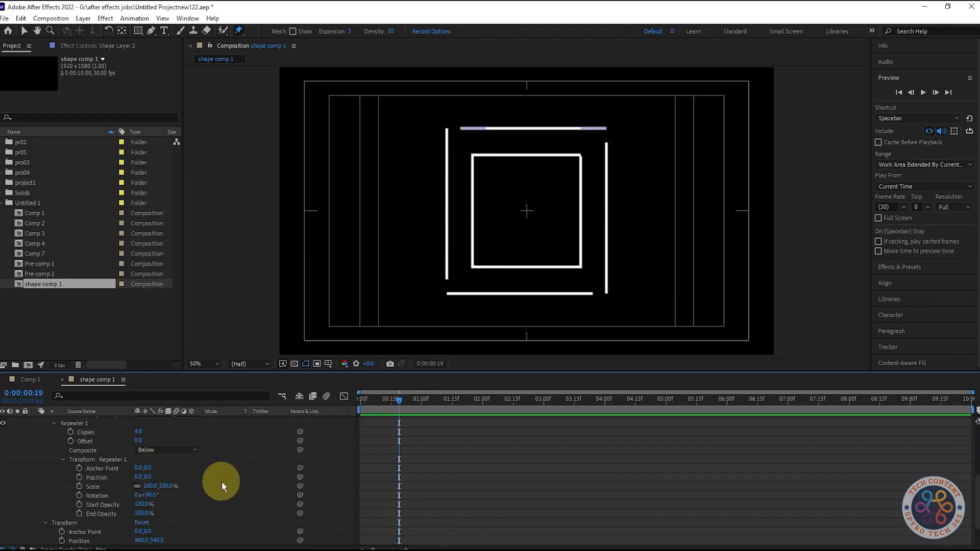
pyautogui.moveTo(147, 468); pyautogui.dragTo(109, 472)
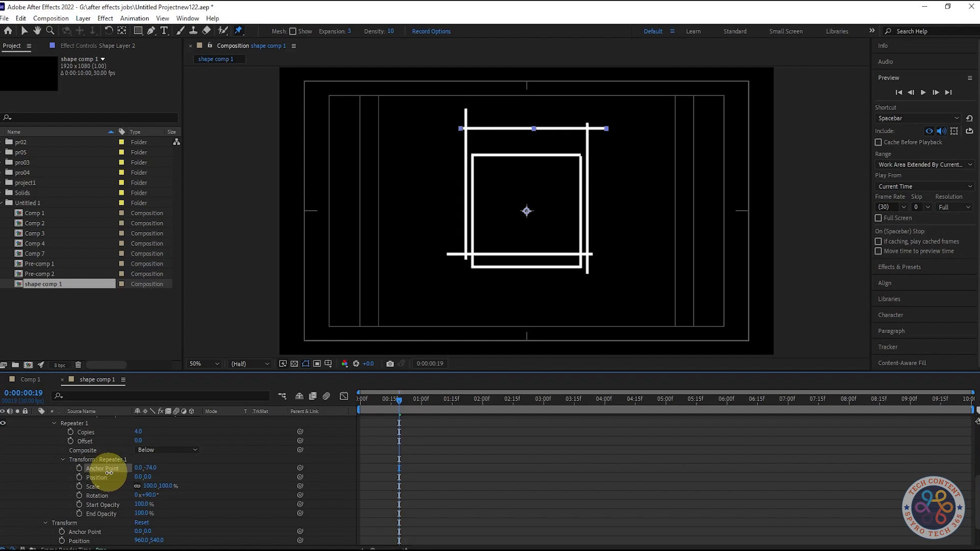
pyautogui.moveTo(400, 398)
pyautogui.mouseDown()
pyautogui.moveTo(426, 400)
pyautogui.moveTo(392, 407)
pyautogui.moveTo(400, 406)
pyautogui.mouseUp()
pyautogui.click(226, 466)
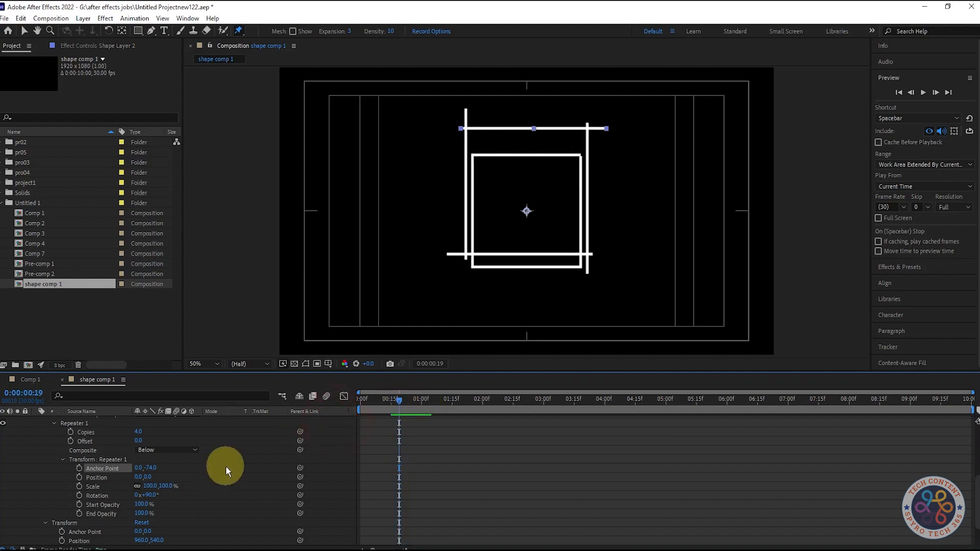
pyautogui.hotkey('ctrl', 'z')
pyautogui.click(226, 481)
pyautogui.hotkey('ctrl', 'z')
pyautogui.moveTo(147, 467); pyautogui.dragTo(125, 450)
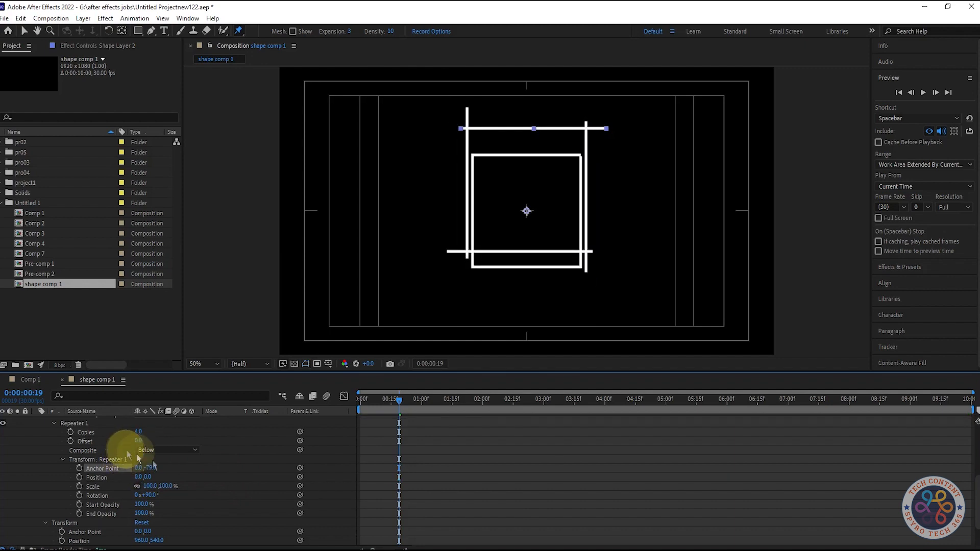
pyautogui.click(155, 471)
pyautogui.write('70')
pyautogui.press('Return')
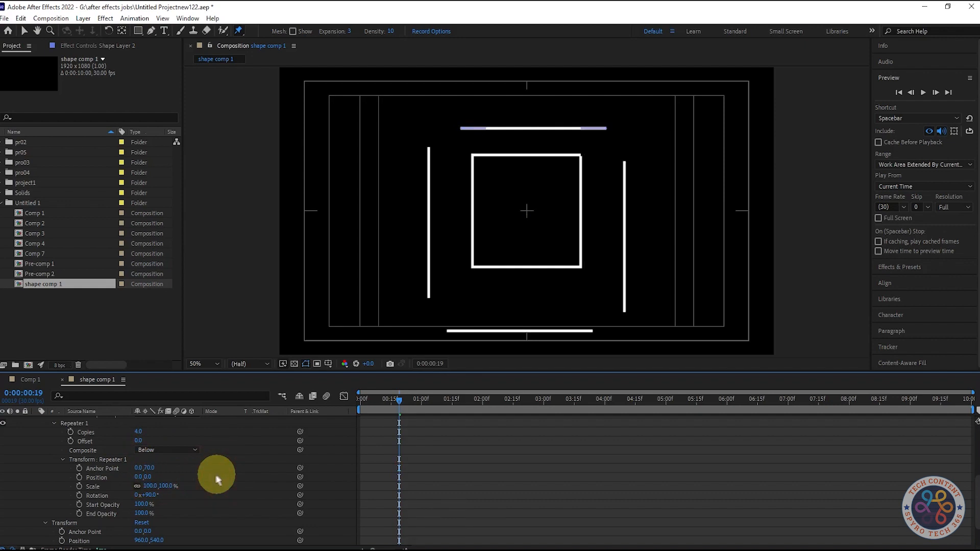
# Set the repeater's Anchor Point vertical value to -70
pyautogui.click(149, 466)
pyautogui.write('-70')
pyautogui.press('Return')
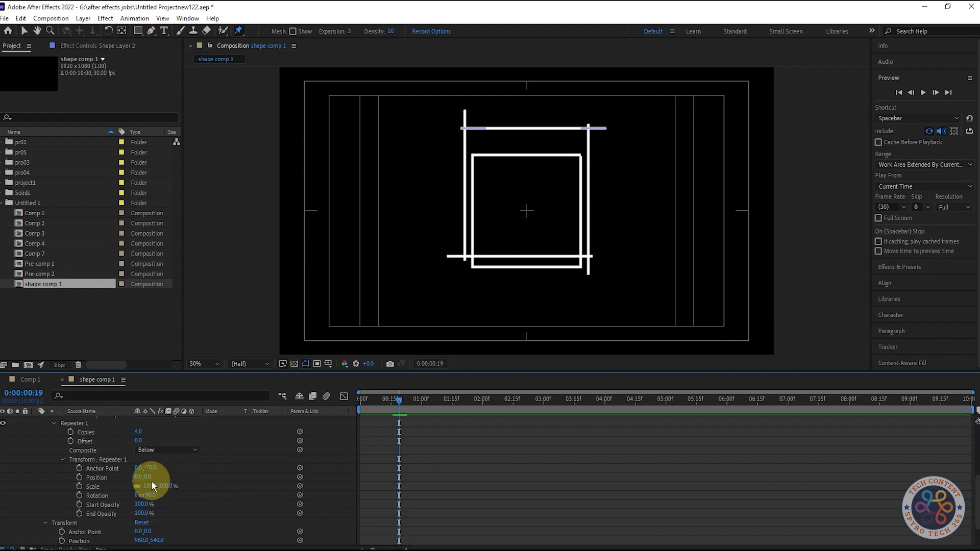
# Move the line layer's Position down to about 960, 615
pyautogui.scroll(-2, 228, 476)
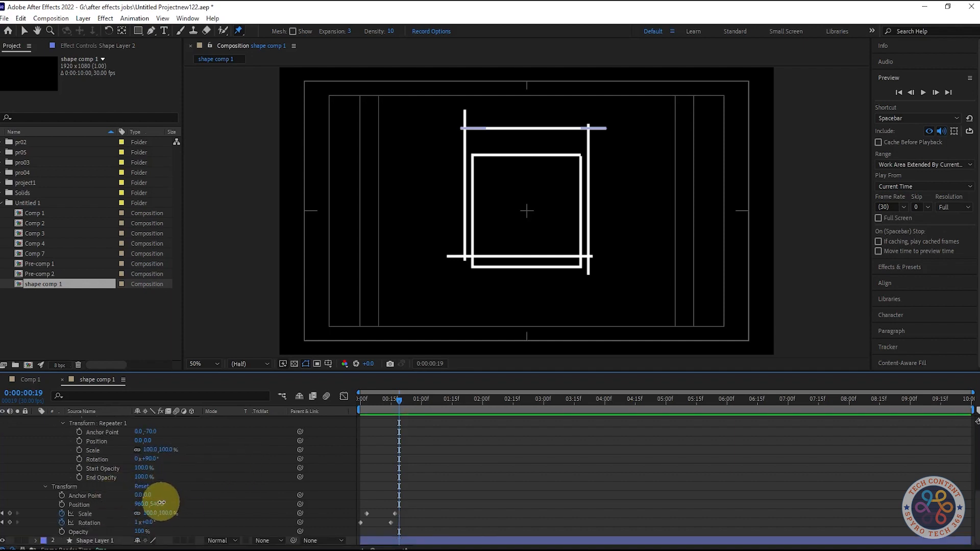
pyautogui.moveTo(157, 503); pyautogui.dragTo(166, 538)
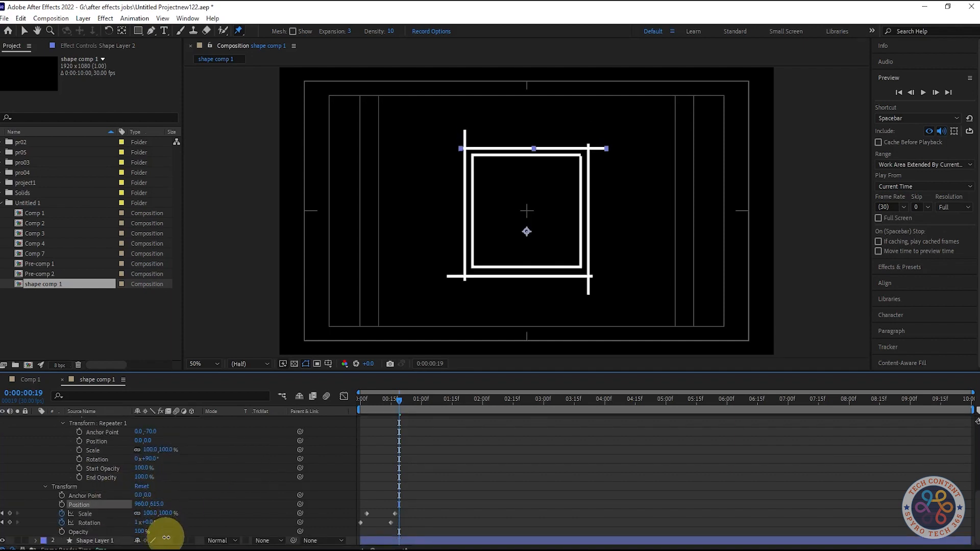
pyautogui.moveTo(396, 409)
pyautogui.mouseDown()
pyautogui.moveTo(378, 404)
pyautogui.moveTo(422, 401)
pyautogui.moveTo(350, 404)
pyautogui.moveTo(400, 403)
pyautogui.mouseUp()
pyautogui.press('space')
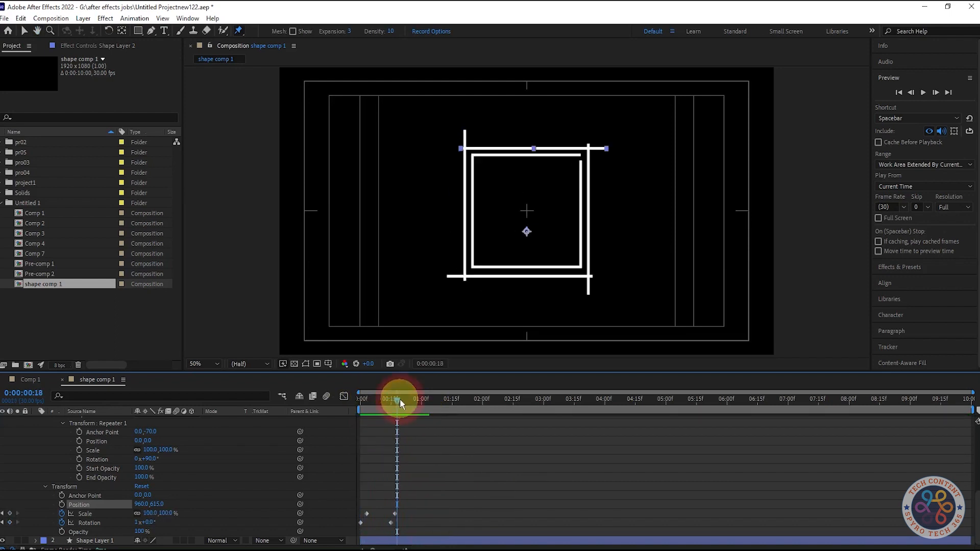
# Jump to the line layer's later Scale keyframe and set its Scale to 125%
pyautogui.click(4, 522)
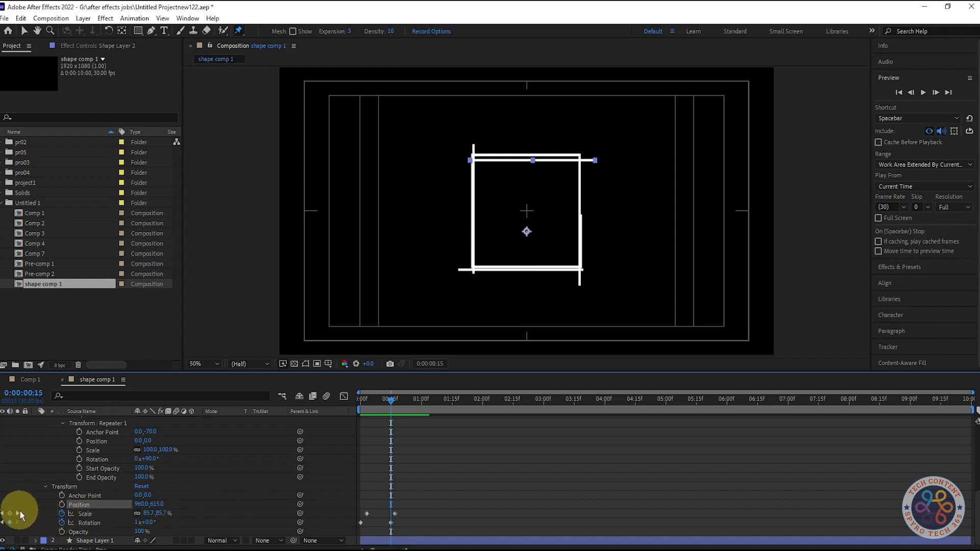
pyautogui.click(18, 513)
pyautogui.click(149, 514)
pyautogui.write('12')
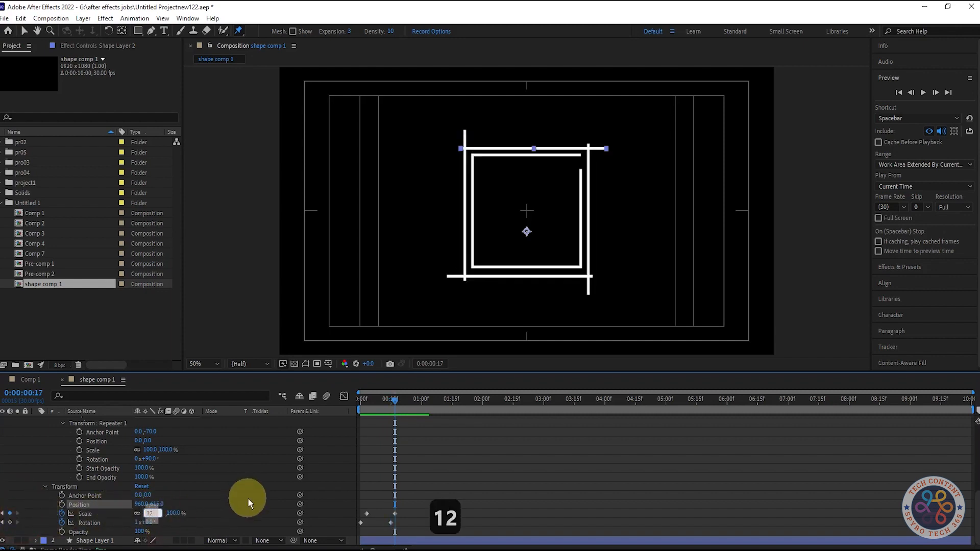
pyautogui.write('5')
pyautogui.press('Return')
pyautogui.click(150, 513)
pyautogui.write('125')
pyautogui.press('Return')
pyautogui.moveTo(394, 403)
pyautogui.mouseDown()
pyautogui.moveTo(363, 405)
pyautogui.moveTo(430, 402)
pyautogui.moveTo(359, 405)
pyautogui.moveTo(394, 410)
pyautogui.mouseUp()
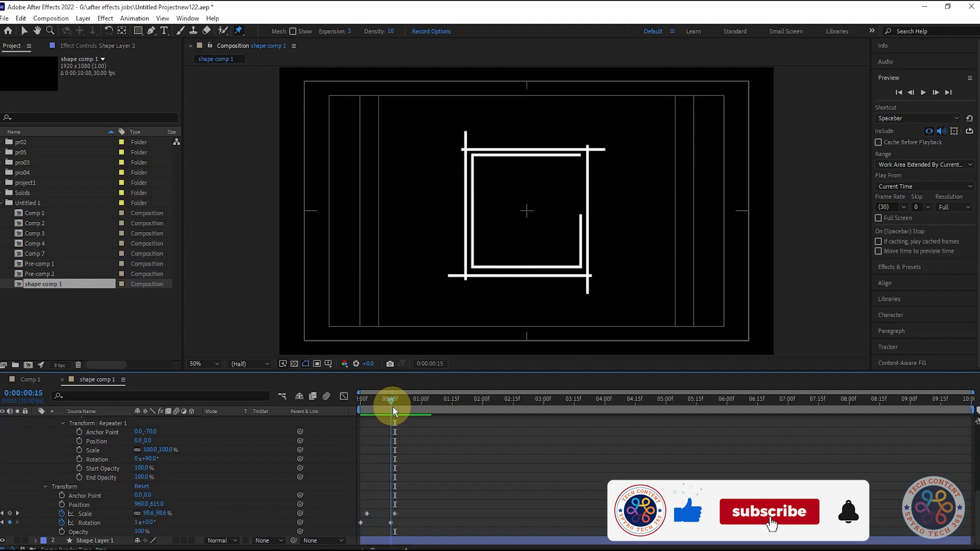
# Play back the animation from the start
pyautogui.press('space')
pyautogui.press('space')
pyautogui.press('space')
pyautogui.press('space')
pyautogui.scroll(6, 215, 460)
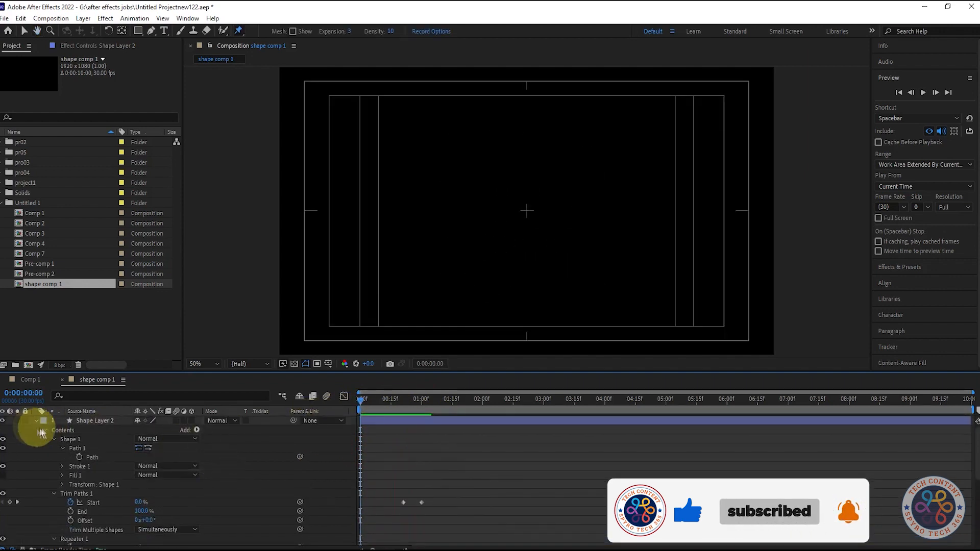
# Show all of the line layer's keyframes, apply Easy Ease to them, and preview the result
pyautogui.click(42, 431)
pyautogui.click(95, 420)
pyautogui.press('u')
pyautogui.moveTo(510, 456); pyautogui.dragTo(345, 421)
pyautogui.press('F9')
pyautogui.press('space')
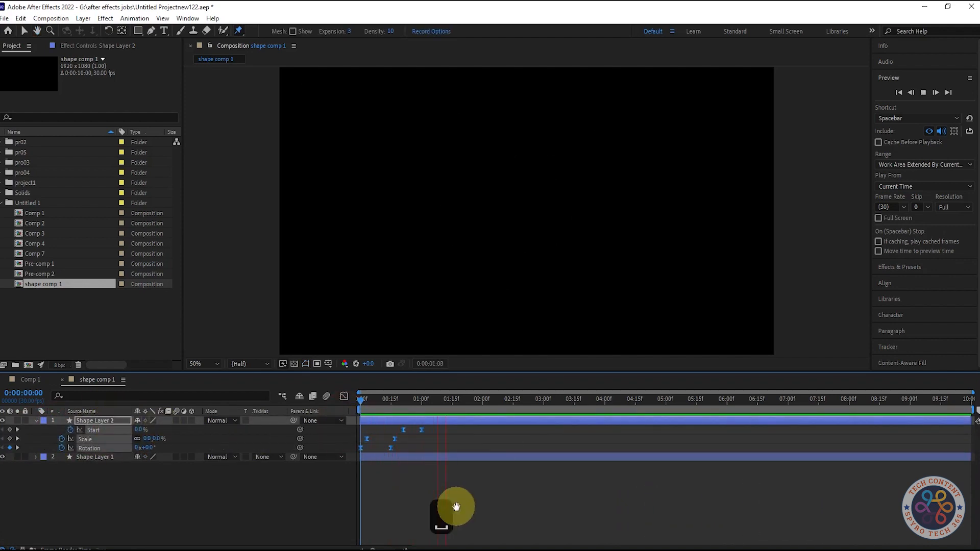
pyautogui.moveTo(372, 401); pyautogui.dragTo(420, 402)
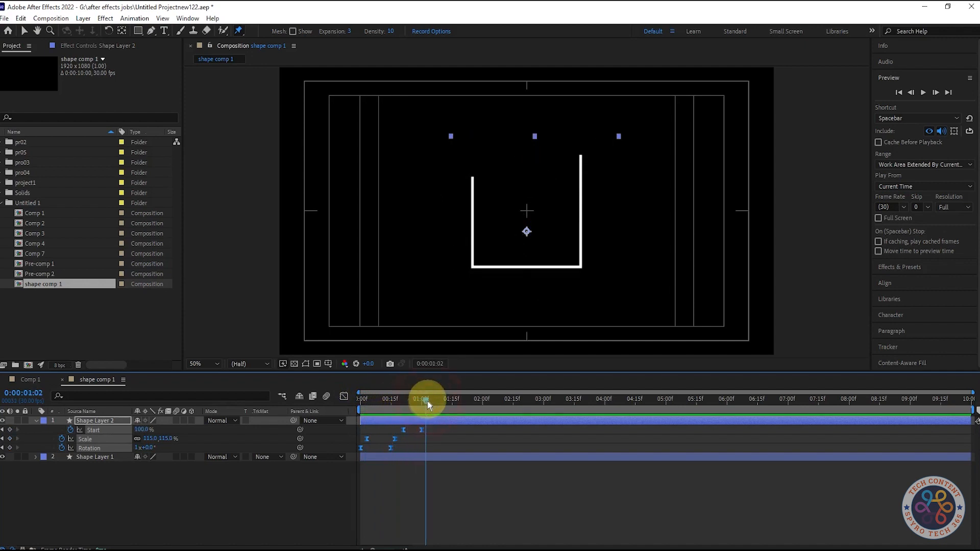
# Step through the line layer's keyframes, shift its Start keyframes slightly later, and preview the result
pyautogui.click(255, 514)
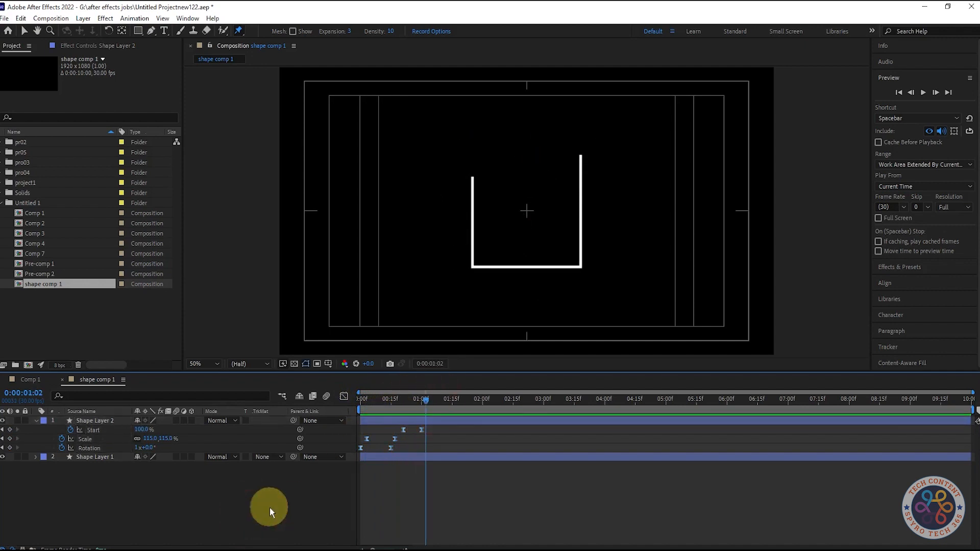
pyautogui.click(2, 448)
pyautogui.click(18, 439)
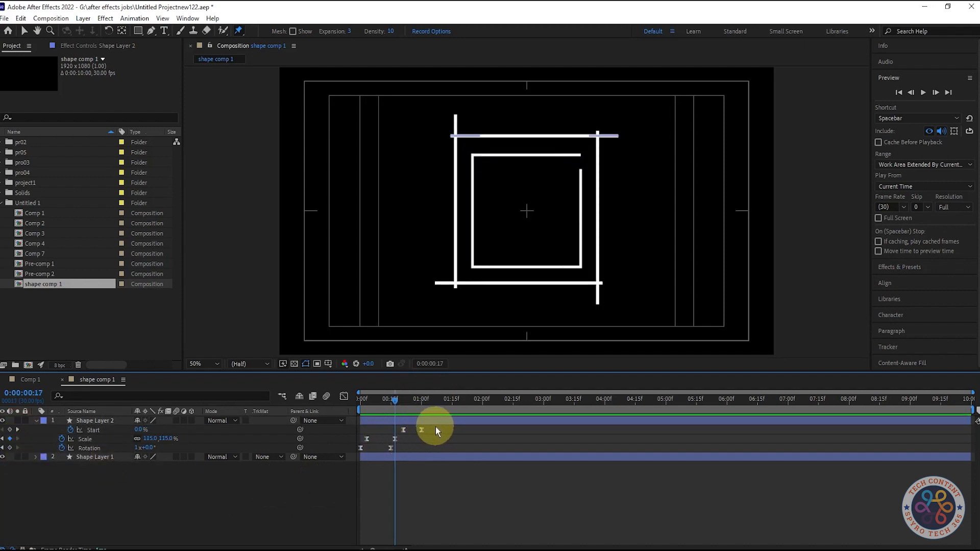
pyautogui.moveTo(394, 399)
pyautogui.mouseDown()
pyautogui.moveTo(423, 399)
pyautogui.moveTo(405, 400)
pyautogui.mouseUp()
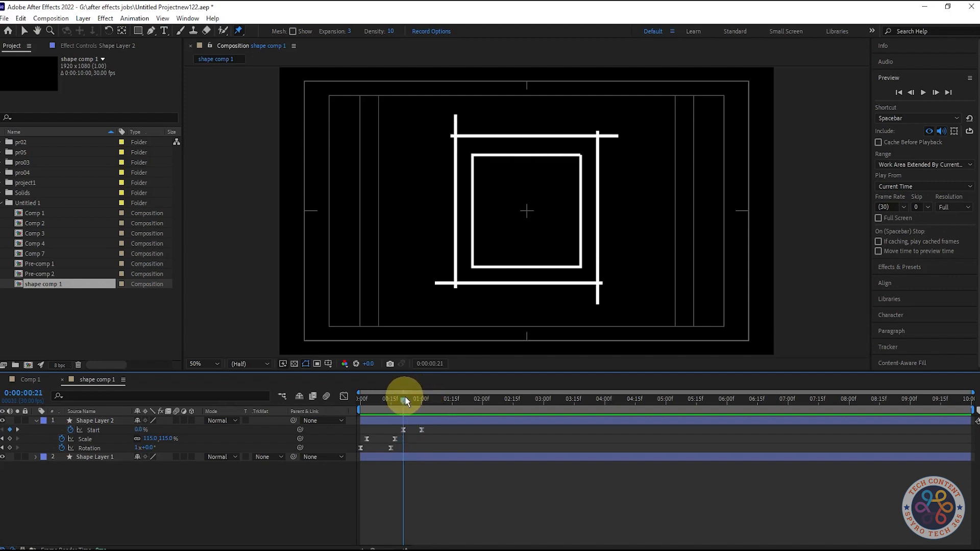
pyautogui.moveTo(433, 428); pyautogui.dragTo(413, 435)
pyautogui.press('space')
# Move the line layer's second Scale keyframe slightly later and replay the animation from the start
pyautogui.press('space')
pyautogui.moveTo(434, 403); pyautogui.dragTo(312, 407)
pyautogui.moveTo(393, 439); pyautogui.dragTo(401, 439)
pyautogui.press('space')
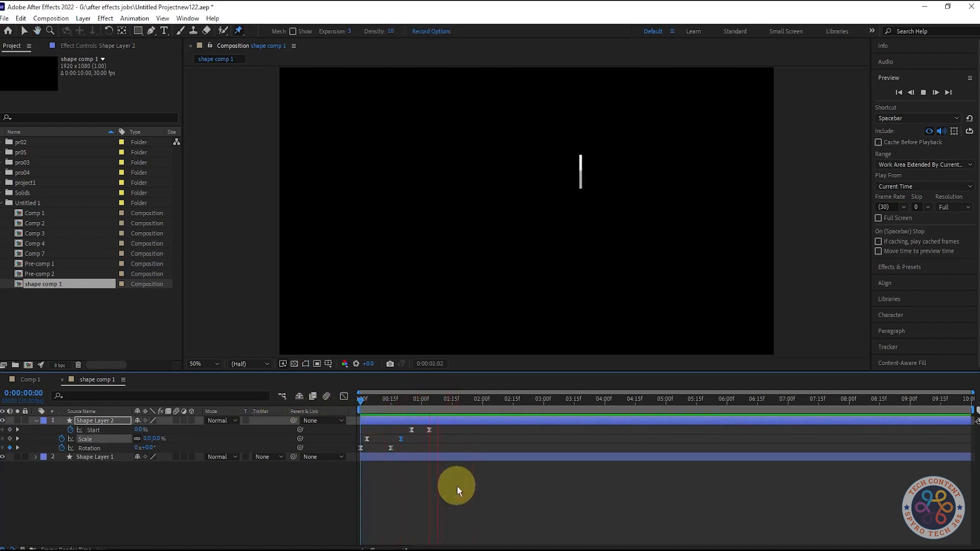
pyautogui.press('space')
pyautogui.press('space')
pyautogui.press('space')
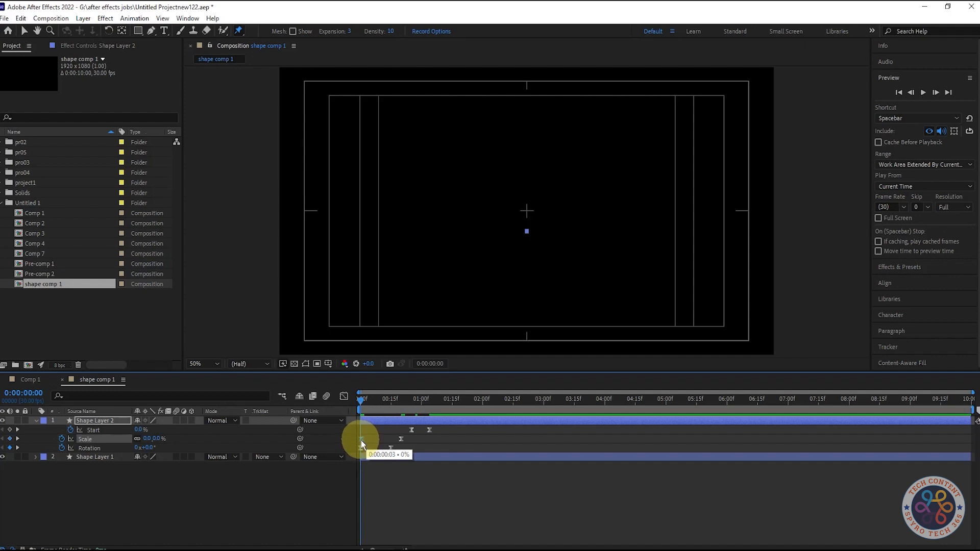
pyautogui.click(362, 440)
pyautogui.press('space')
pyautogui.press('space')
# Duplicate the rectangle layer, place the copy at the top of the layer stack, and save the project
pyautogui.moveTo(372, 402); pyautogui.dragTo(413, 408)
pyautogui.click(151, 503)
pyautogui.click(36, 421)
pyautogui.click(114, 421)
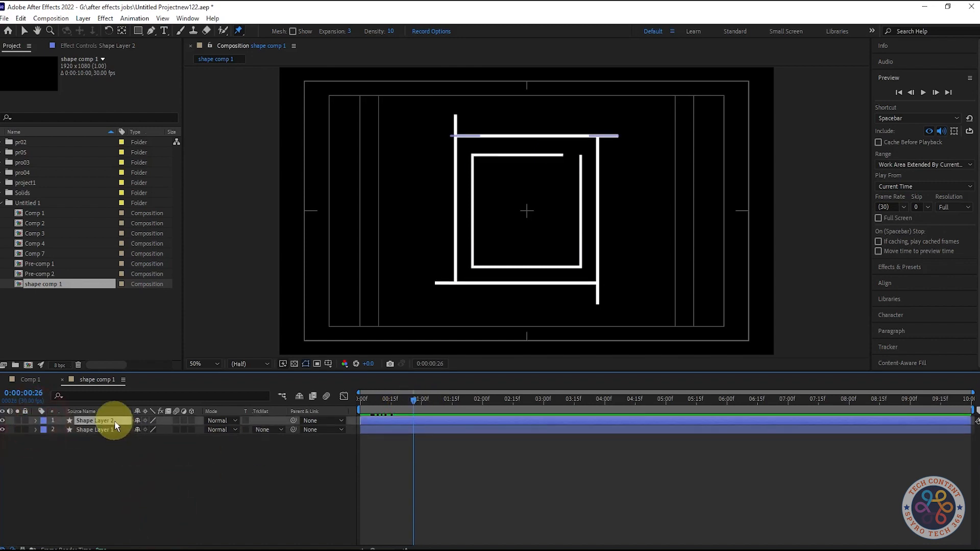
pyautogui.click(105, 430)
pyautogui.hotkey('ctrl', 'd')
pyautogui.moveTo(106, 433); pyautogui.dragTo(109, 419)
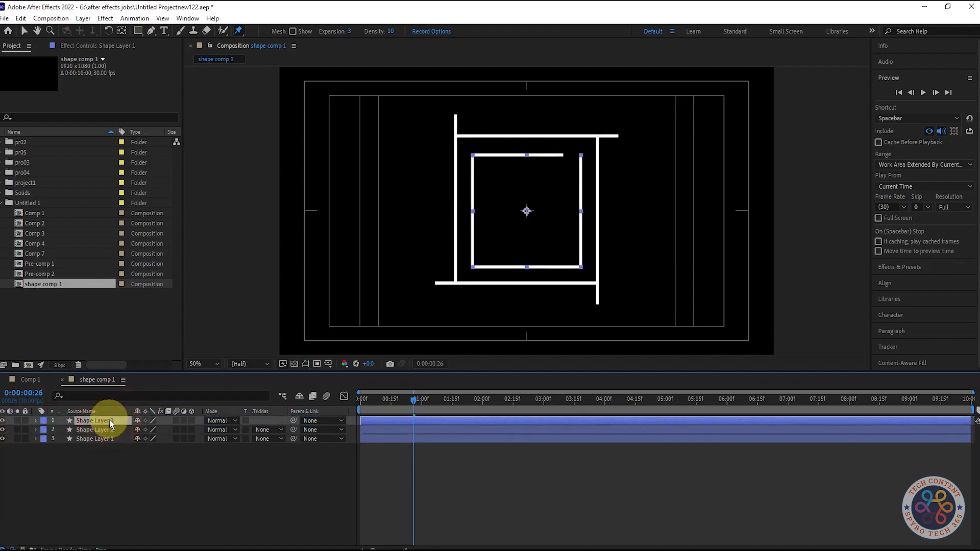
pyautogui.hotkey('ctrl', 's')
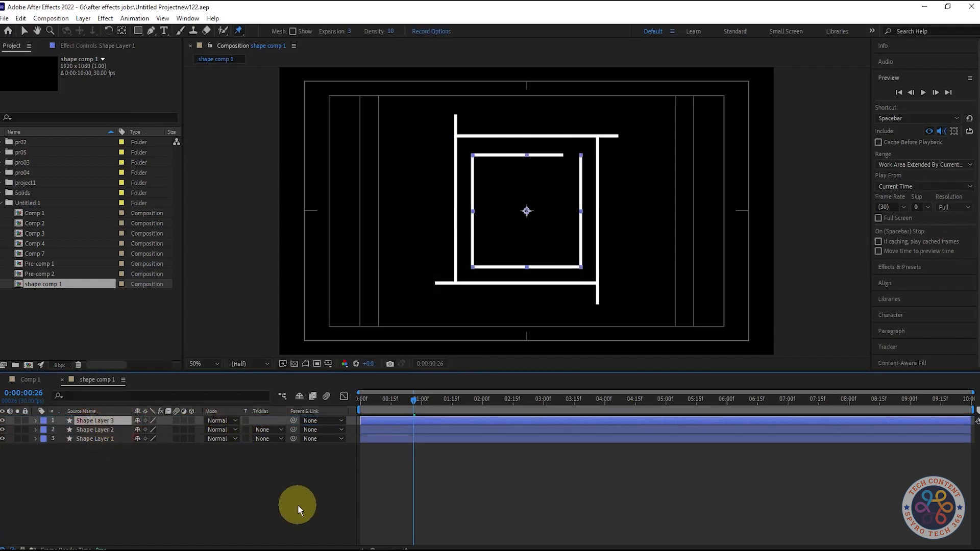
# Show the duplicated rectangle's Rotation property and set it to 180°
pyautogui.press('u')
pyautogui.press('r')
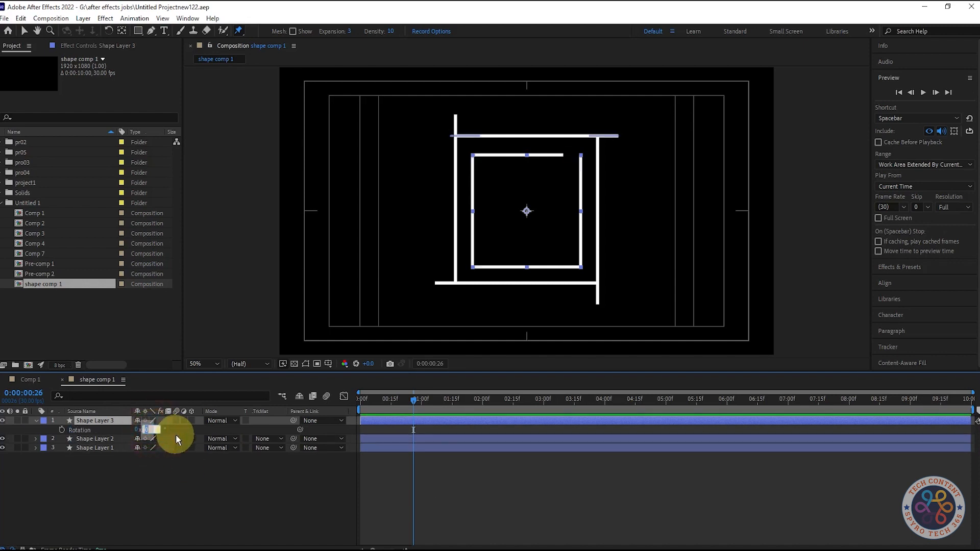
pyautogui.write('180')
pyautogui.click(206, 486)
# Scale the duplicated rectangle down slightly so it sits just inside the original square
pyautogui.click(99, 419)
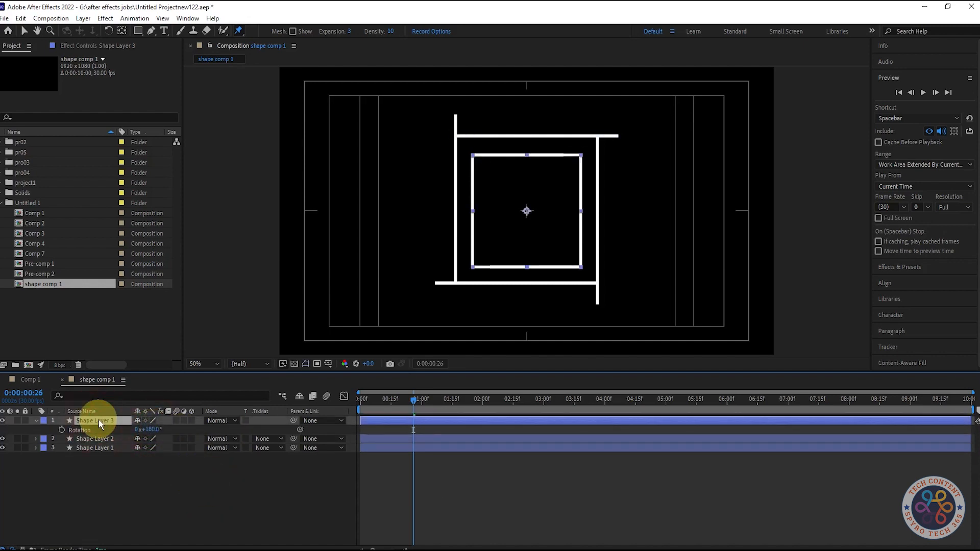
pyautogui.press('s')
pyautogui.moveTo(163, 429); pyautogui.dragTo(160, 429)
pyautogui.moveTo(411, 397)
pyautogui.mouseDown()
pyautogui.moveTo(338, 400)
pyautogui.moveTo(438, 408)
pyautogui.moveTo(405, 415)
pyautogui.mouseUp()
pyautogui.click(168, 432)
pyautogui.moveTo(161, 434); pyautogui.dragTo(119, 432)
pyautogui.moveTo(404, 399)
pyautogui.mouseDown()
pyautogui.moveTo(352, 409)
pyautogui.moveTo(401, 401)
pyautogui.mouseUp()
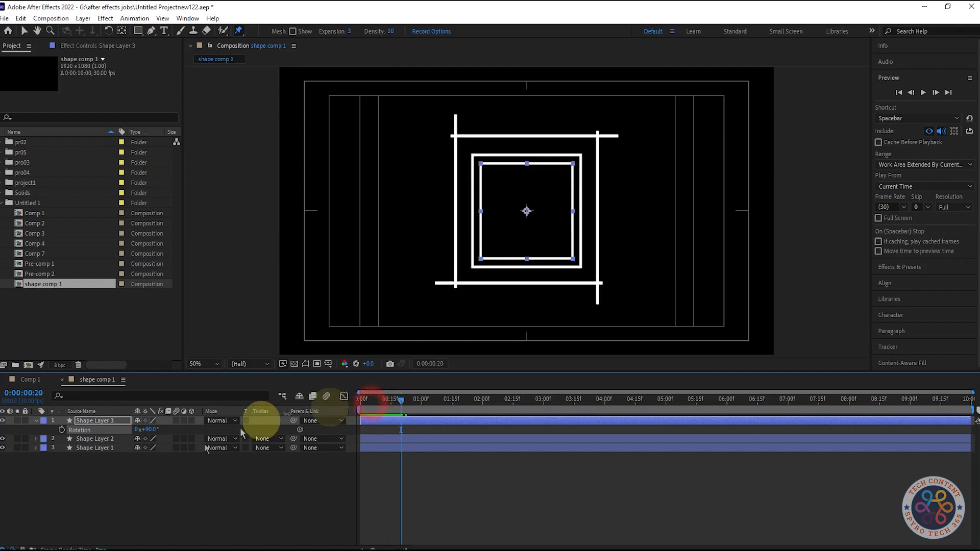
# Set the top rectangle copy's Rotation to 180°
pyautogui.click(148, 429)
pyautogui.write('180')
pyautogui.click(204, 501)
# Play back the animation with the rotated rectangle copy
pyautogui.moveTo(397, 401); pyautogui.dragTo(400, 422)
pyautogui.press('space')
pyautogui.press('space')
pyautogui.press('space')
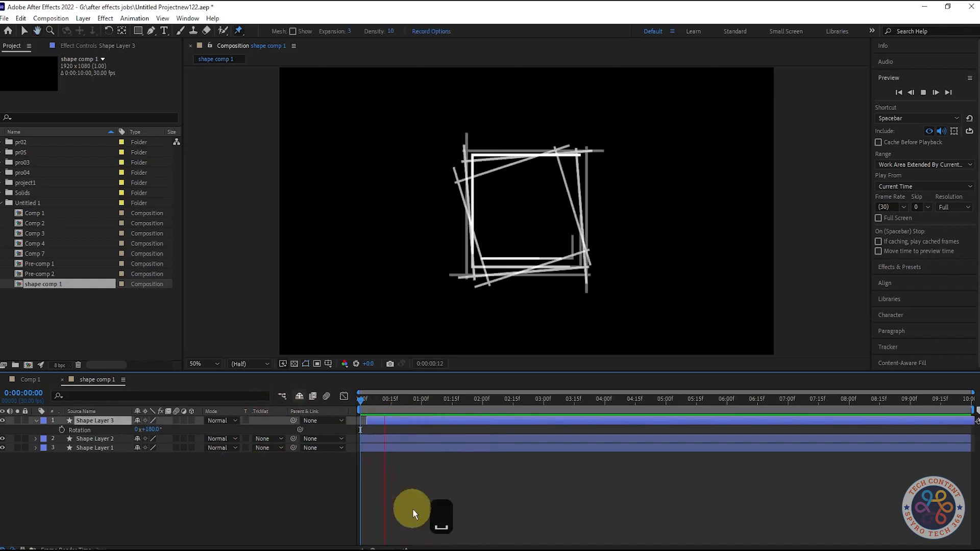
pyautogui.press('space')
pyautogui.press('space')
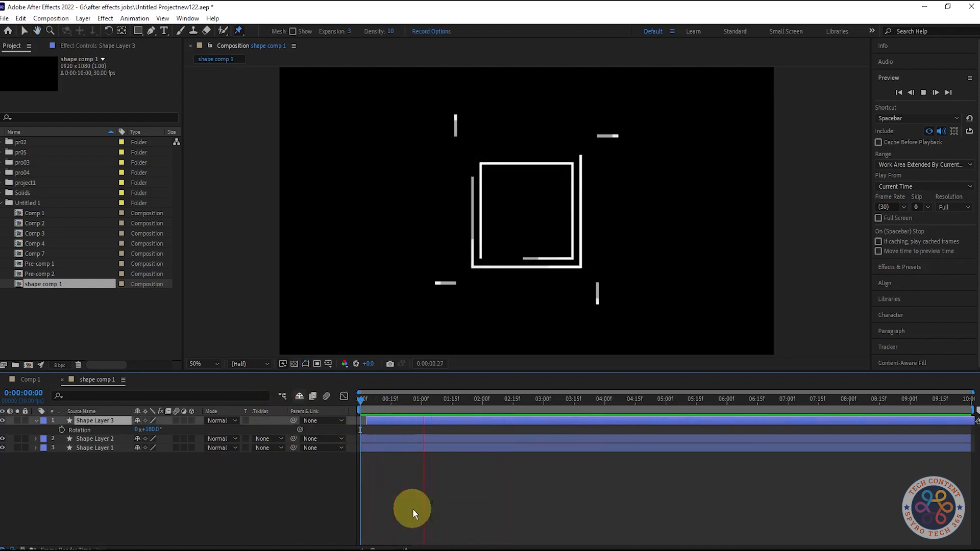
pyautogui.press('space')
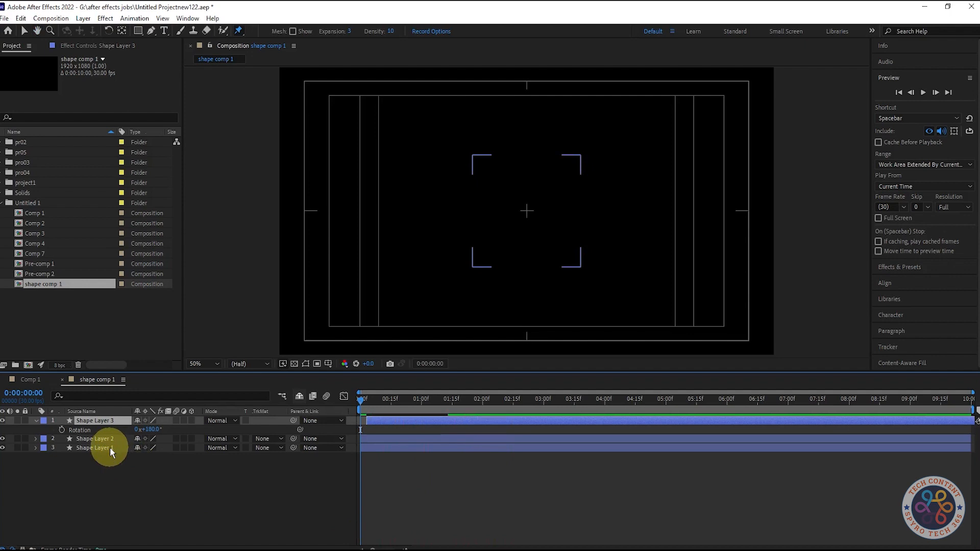
# Select the Trim Paths Start and End keyframes of both rectangle layers and shift them later together
pyautogui.keyDown('ctrl'); pyautogui.click(109, 448); pyautogui.keyUp('ctrl')
pyautogui.press('u')
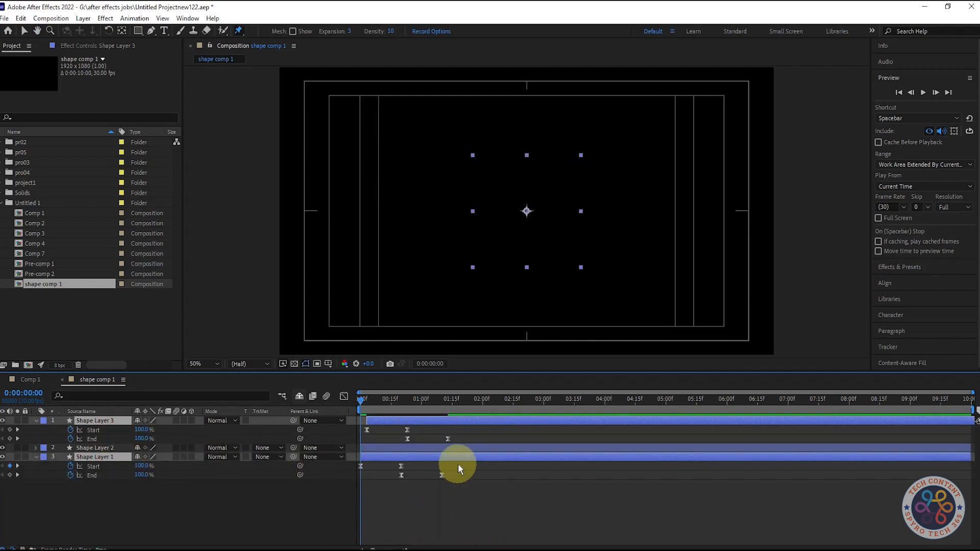
pyautogui.moveTo(452, 486); pyautogui.dragTo(393, 468)
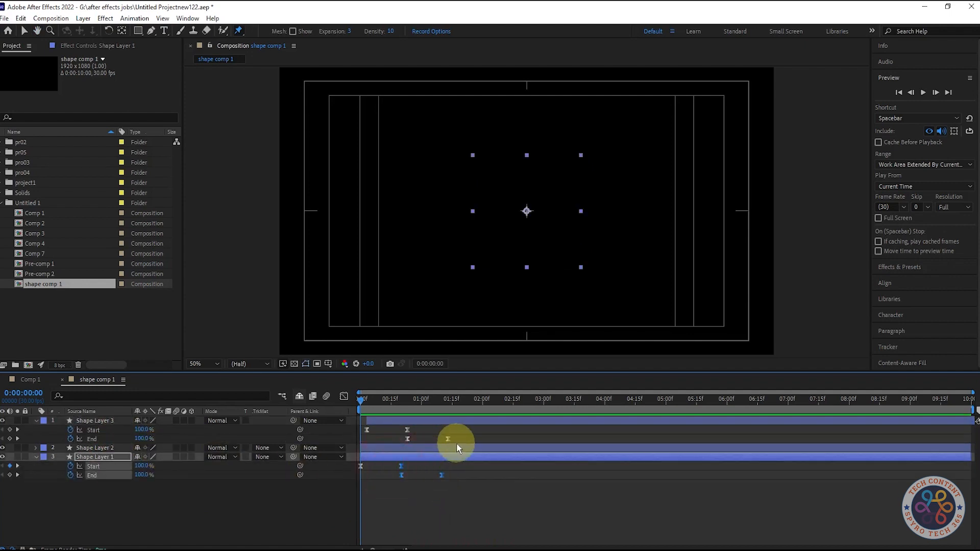
pyautogui.moveTo(456, 442); pyautogui.dragTo(378, 418)
pyautogui.moveTo(401, 476); pyautogui.dragTo(425, 475)
# Preview the animation with the shifted rectangle keyframes
pyautogui.press('space')
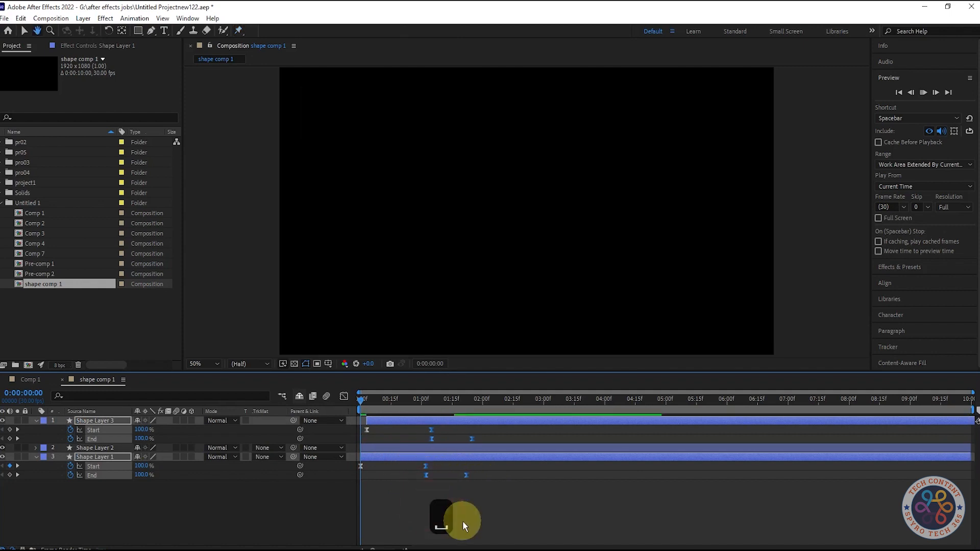
pyautogui.press('space')
pyautogui.press('space')
pyautogui.press('space')
pyautogui.moveTo(427, 403); pyautogui.dragTo(361, 415)
pyautogui.press('space')
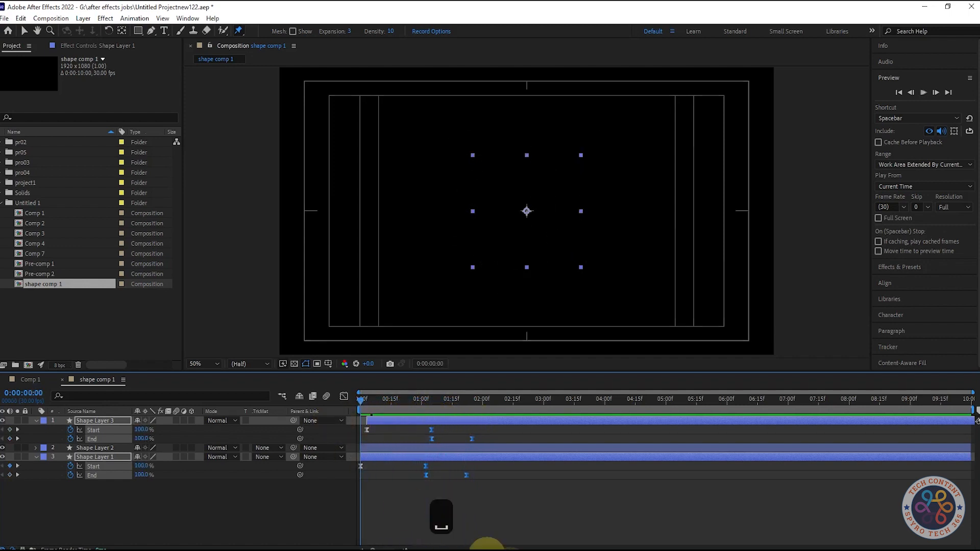
# Try moving the rectangles' Trim Paths keyframes later while previewing, then nudge them back
pyautogui.press('space')
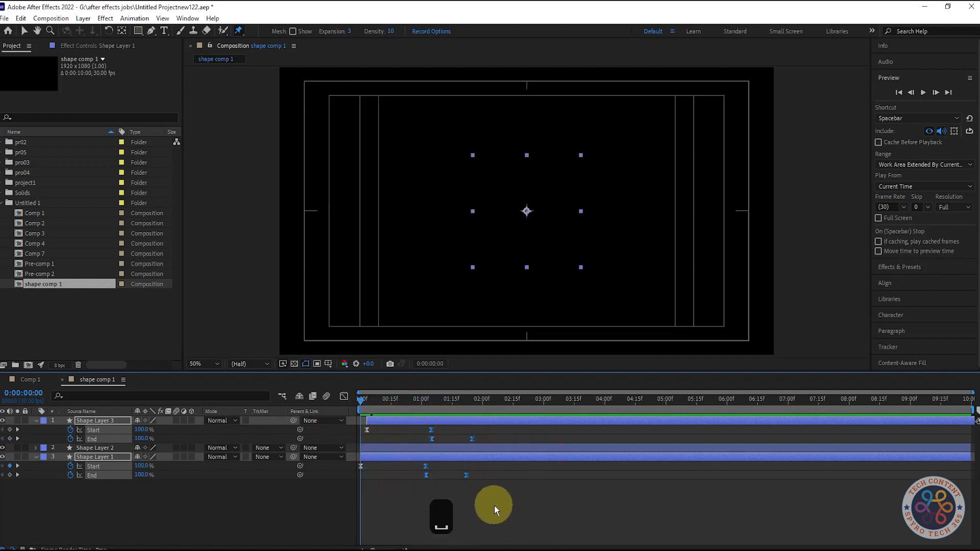
pyautogui.moveTo(467, 476); pyautogui.dragTo(482, 476)
pyautogui.press('space')
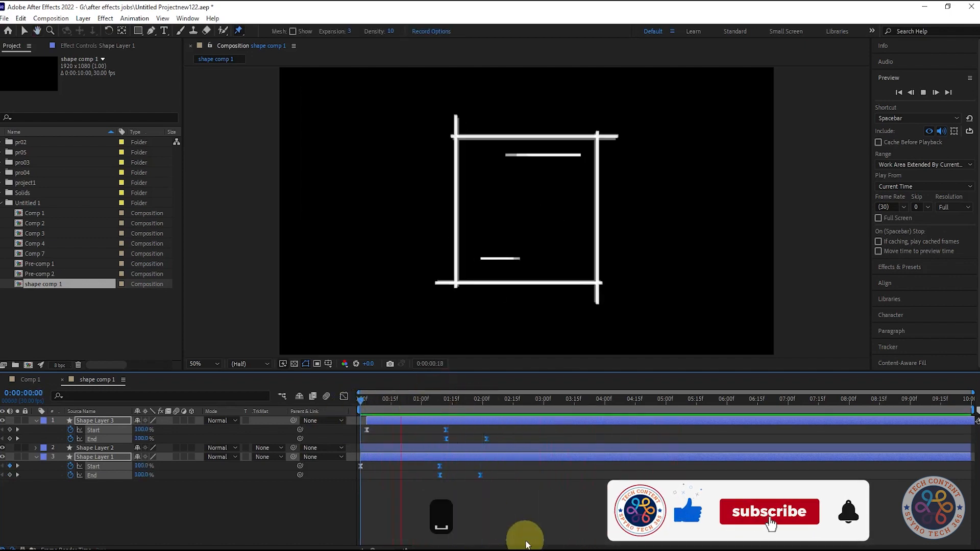
pyautogui.moveTo(482, 476); pyautogui.dragTo(475, 480)
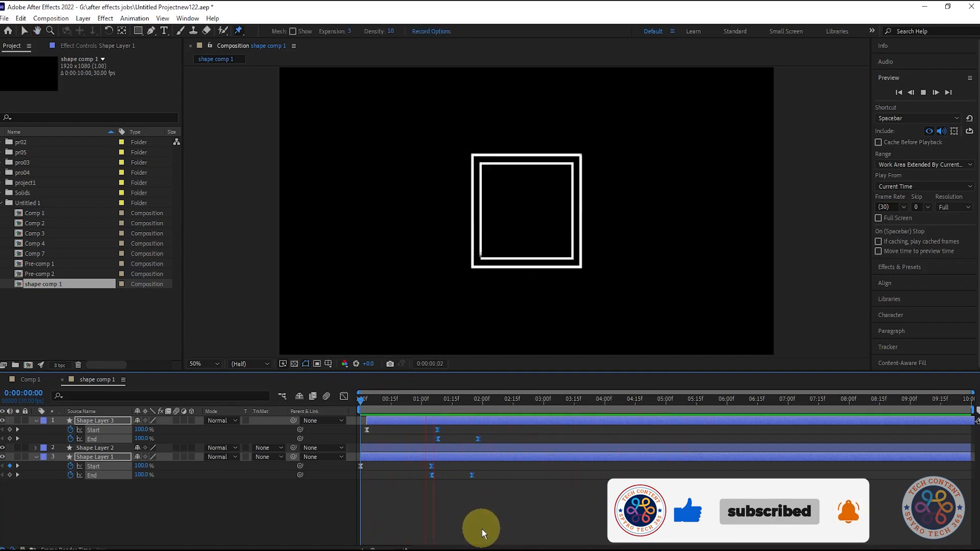
pyautogui.press('space')
pyautogui.moveTo(472, 475); pyautogui.dragTo(467, 475)
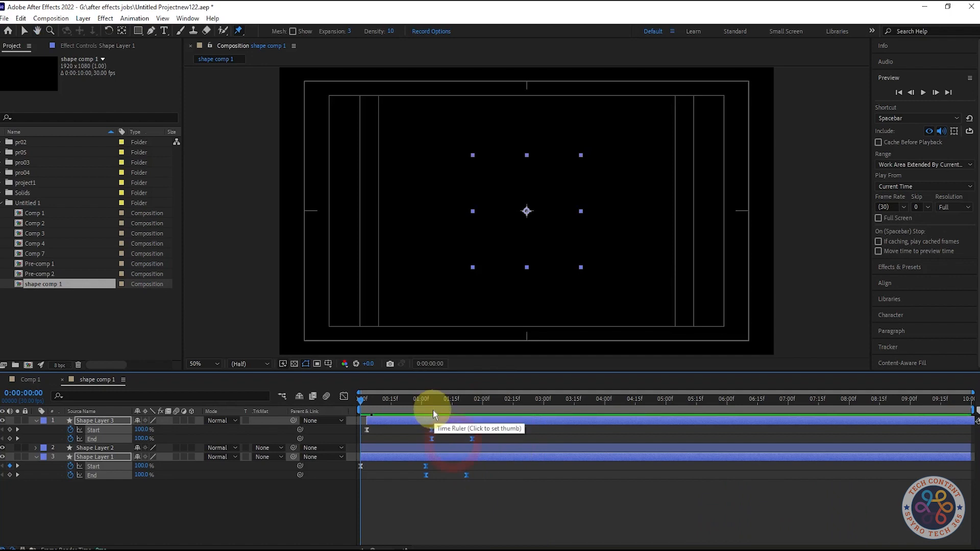
pyautogui.press('space')
# Collapse all layers' properties and return the time indicator to the start
pyautogui.moveTo(478, 404); pyautogui.dragTo(472, 404)
pyautogui.click(193, 526)
pyautogui.click(475, 404)
pyautogui.moveTo(475, 405); pyautogui.dragTo(485, 423)
pyautogui.click(97, 422)
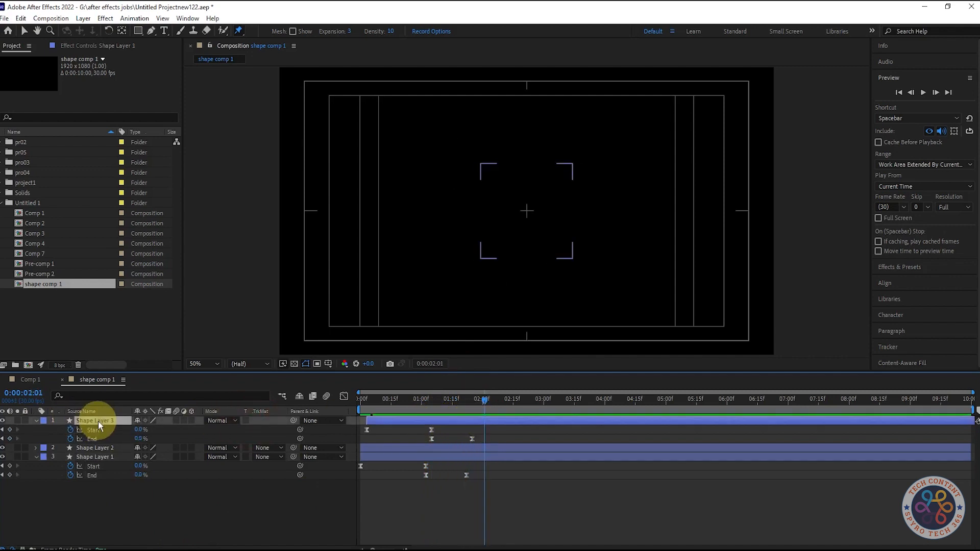
pyautogui.press('r')
pyautogui.click(108, 486)
pyautogui.press('r')
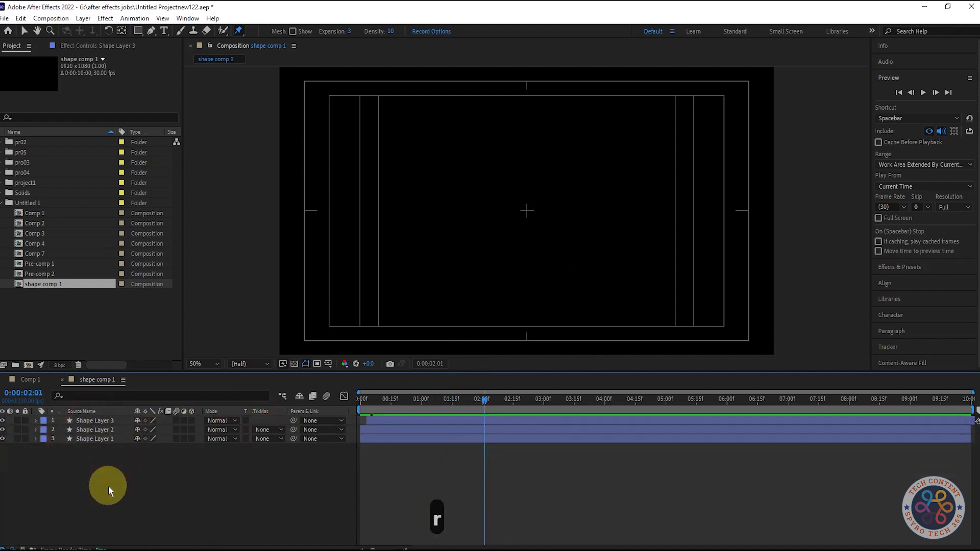
pyautogui.moveTo(485, 402); pyautogui.dragTo(264, 413)
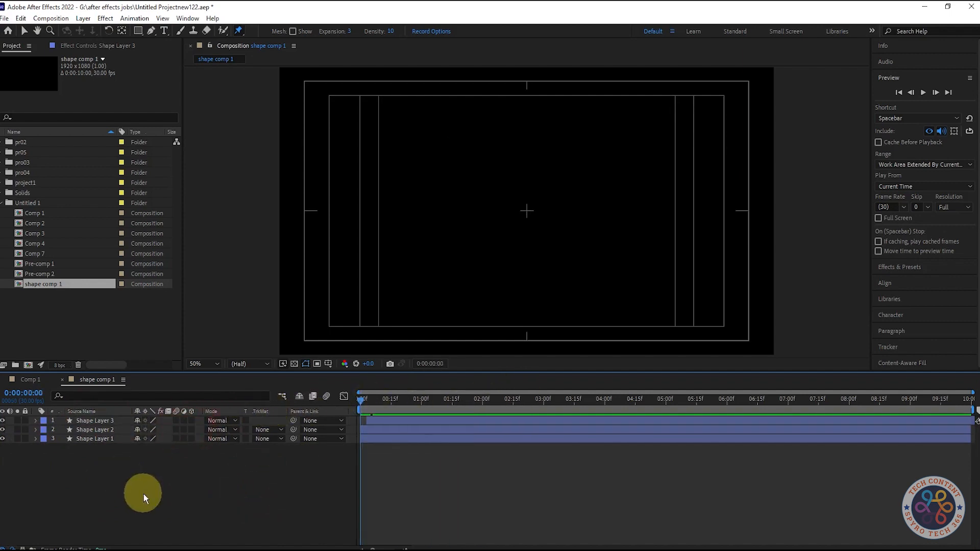
# Draw a circle with the Ellipse tool and center it and its anchor point in the composition
pyautogui.hotkey('alt', 's')
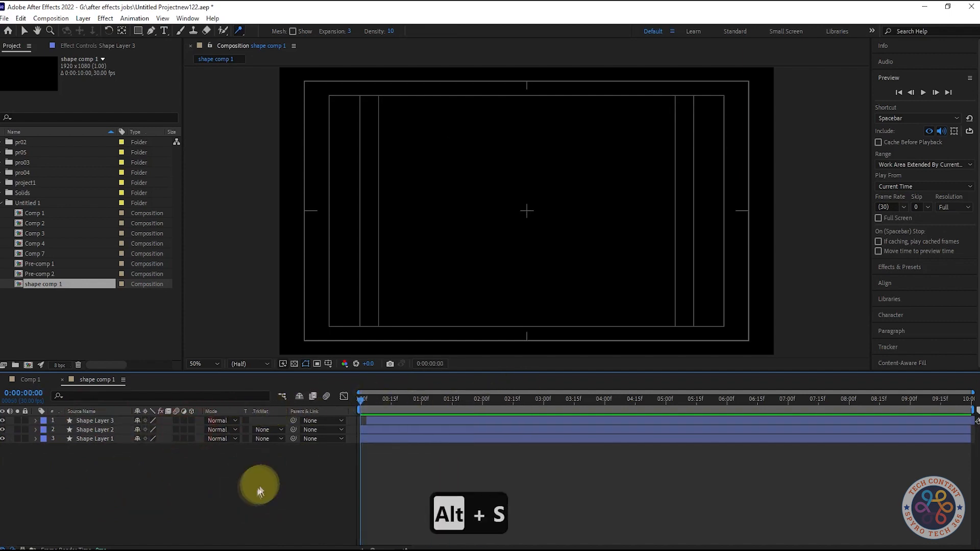
pyautogui.click(179, 78)
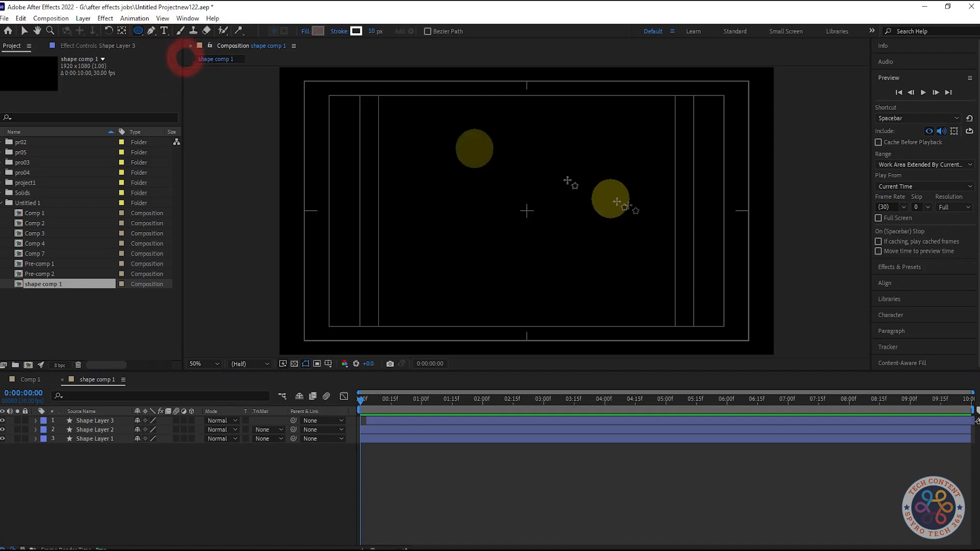
pyautogui.moveTo(500, 188); pyautogui.dragTo(587, 247)
pyautogui.hotkey('ctrl', 'Home')
pyautogui.hotkey('ctrl', 'alt', 'Home')
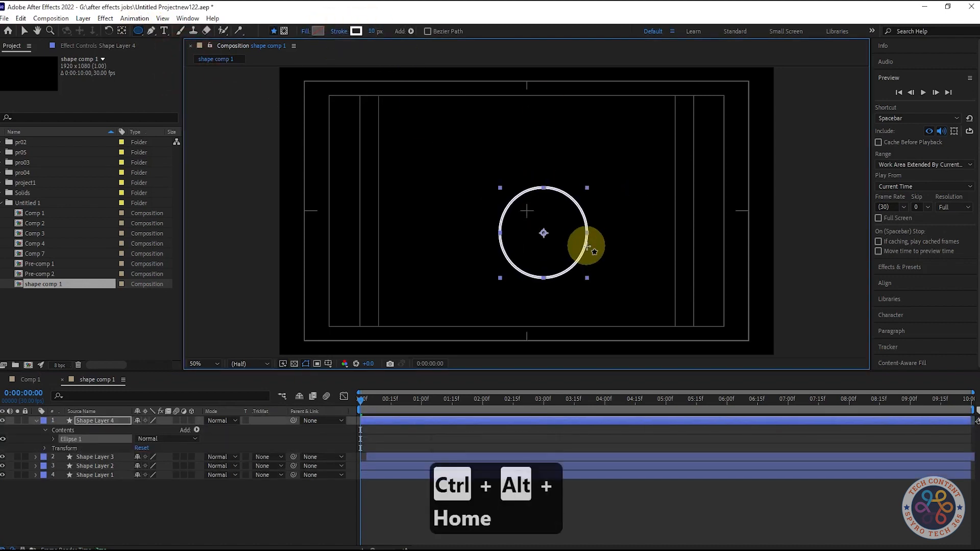
pyautogui.hotkey('ctrl', 'Home')
# Set the circle's stroke width to 147 px and its ellipse path Size to 171
pyautogui.click(36, 420)
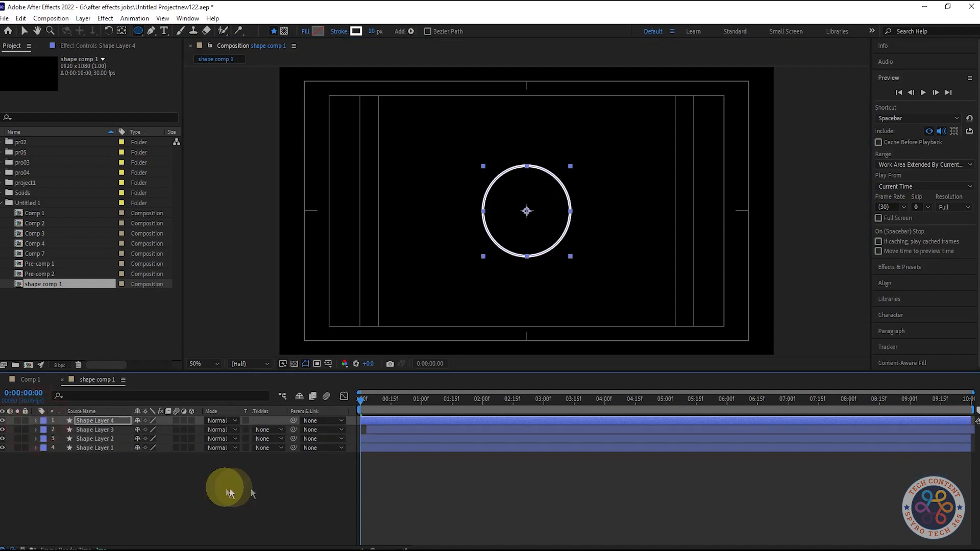
pyautogui.moveTo(373, 33)
pyautogui.mouseDown()
pyautogui.moveTo(361, 31)
pyautogui.moveTo(499, 70)
pyautogui.moveTo(561, 73)
pyautogui.mouseUp()
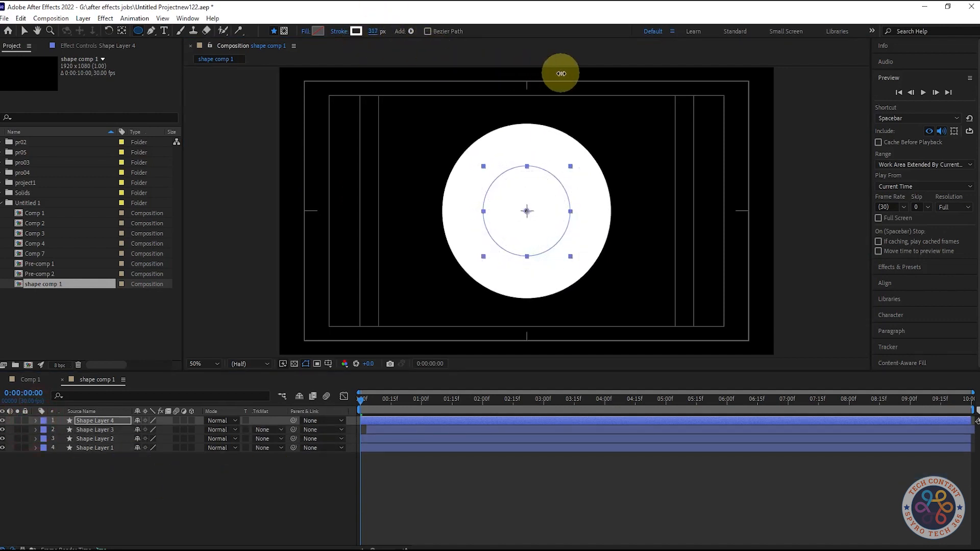
pyautogui.click(35, 421)
pyautogui.click(54, 439)
pyautogui.click(62, 448)
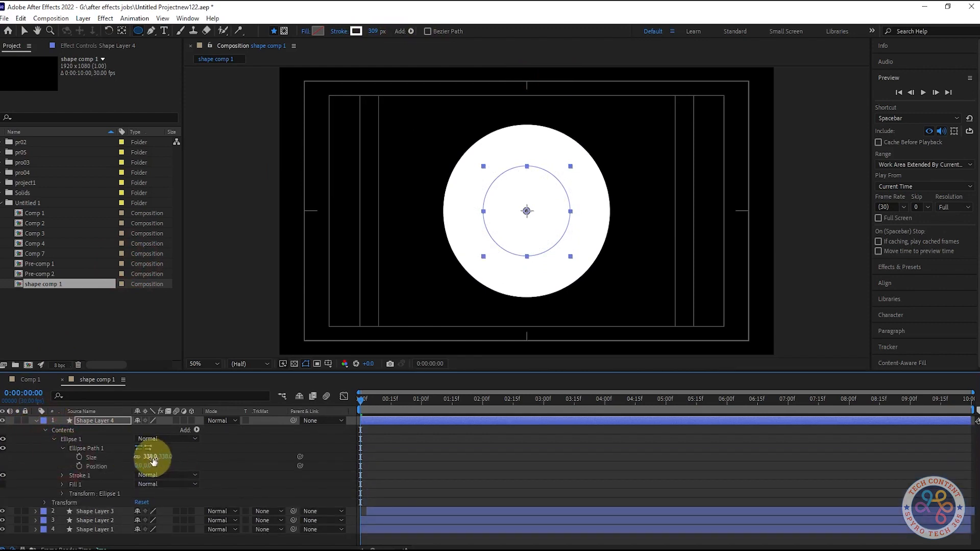
pyautogui.moveTo(149, 456)
pyautogui.mouseDown()
pyautogui.moveTo(22, 455)
pyautogui.moveTo(153, 453)
pyautogui.mouseUp()
pyautogui.moveTo(380, 21); pyautogui.dragTo(299, 39)
pyautogui.moveTo(154, 459); pyautogui.dragTo(77, 466)
# Hide the layer controls and shrink the circle's ellipse path Size slightly
pyautogui.hotkey('ctrl', 'alt', 'h')
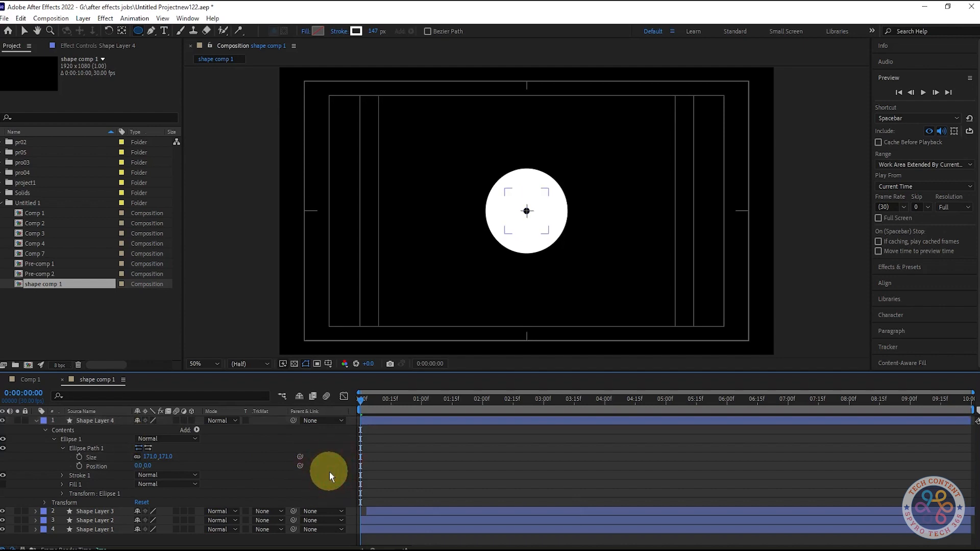
pyautogui.hotkey('ctrl', 'alt', 'h')
pyautogui.click(99, 420)
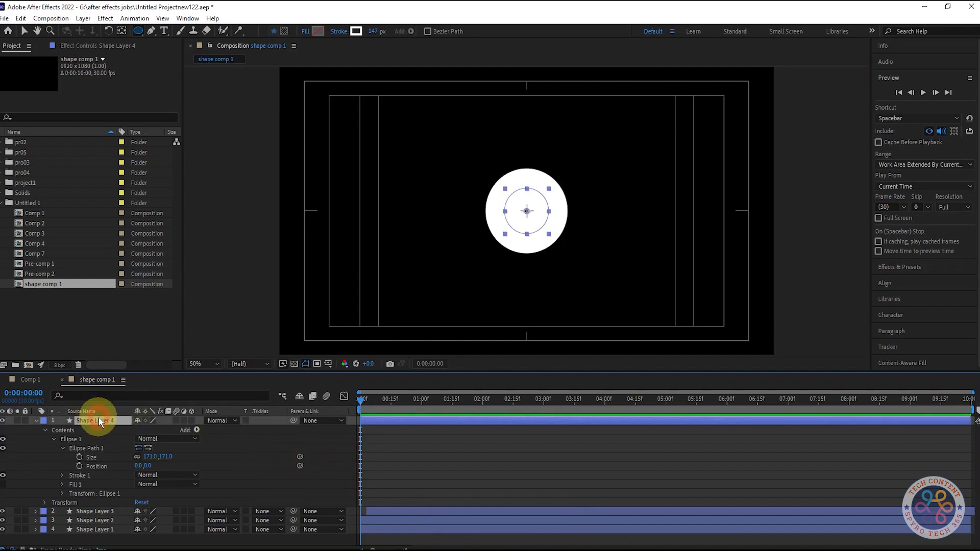
pyautogui.hotkey('ctrl', 'shift', 'h')
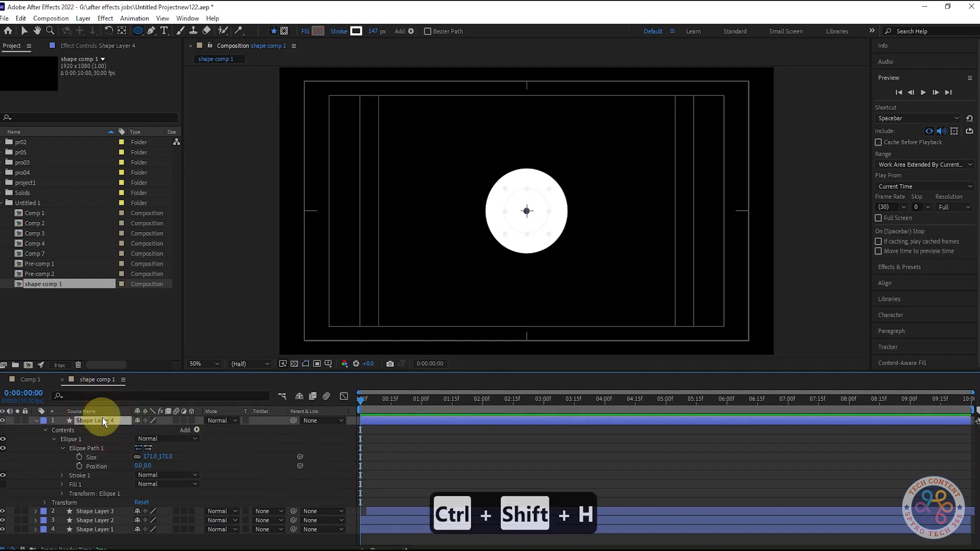
pyautogui.moveTo(149, 458); pyautogui.dragTo(137, 456)
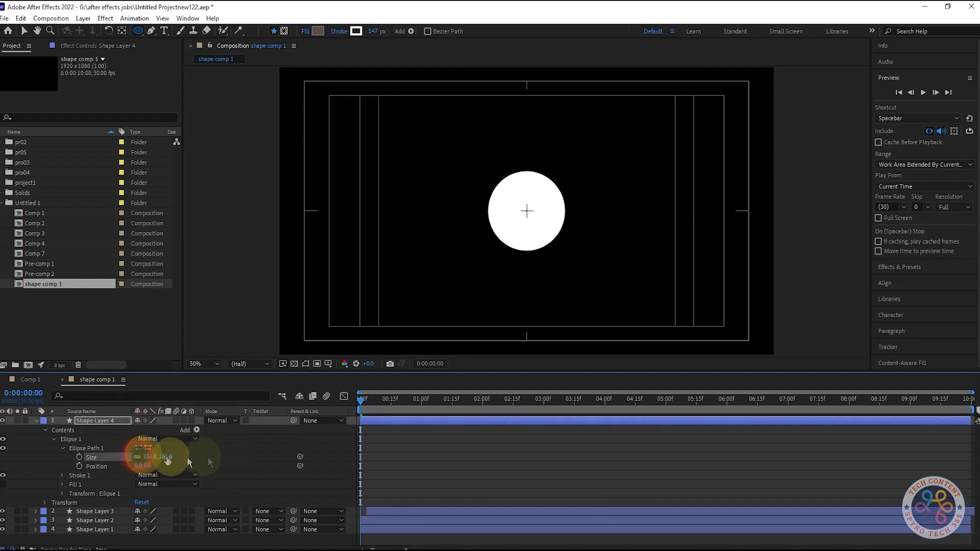
# Scrub through the timeline to preview the animation so far
pyautogui.moveTo(385, 403); pyautogui.dragTo(425, 412)
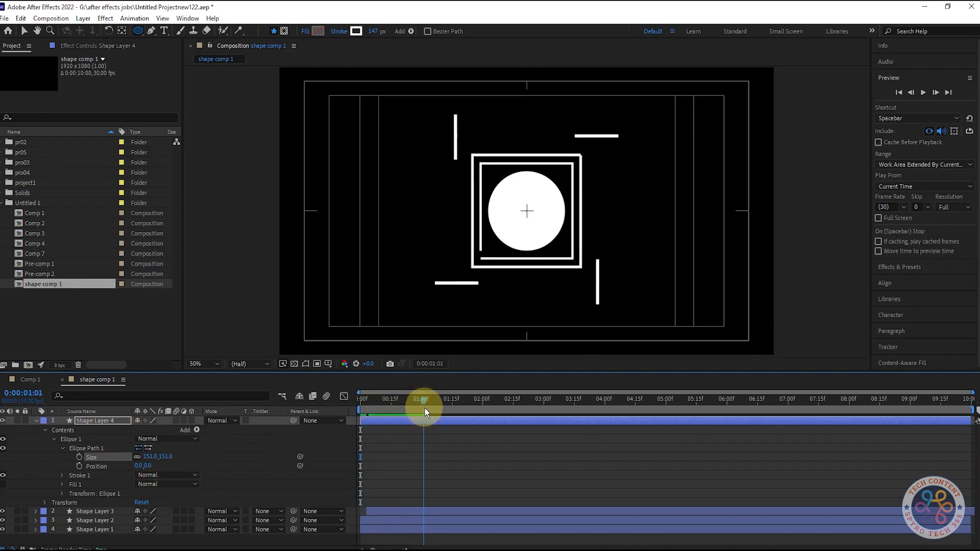
pyautogui.moveTo(425, 408); pyautogui.dragTo(486, 419)
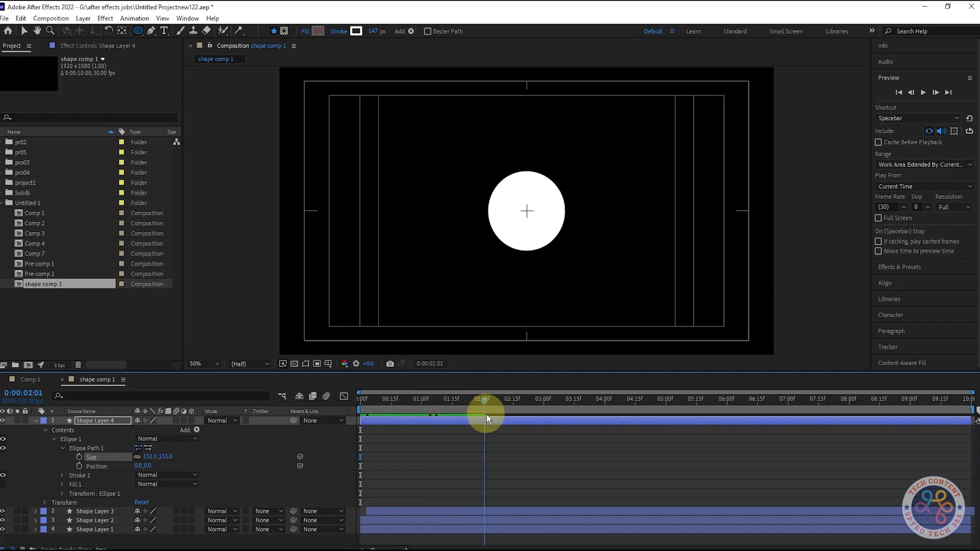
pyautogui.moveTo(374, 405); pyautogui.dragTo(455, 407)
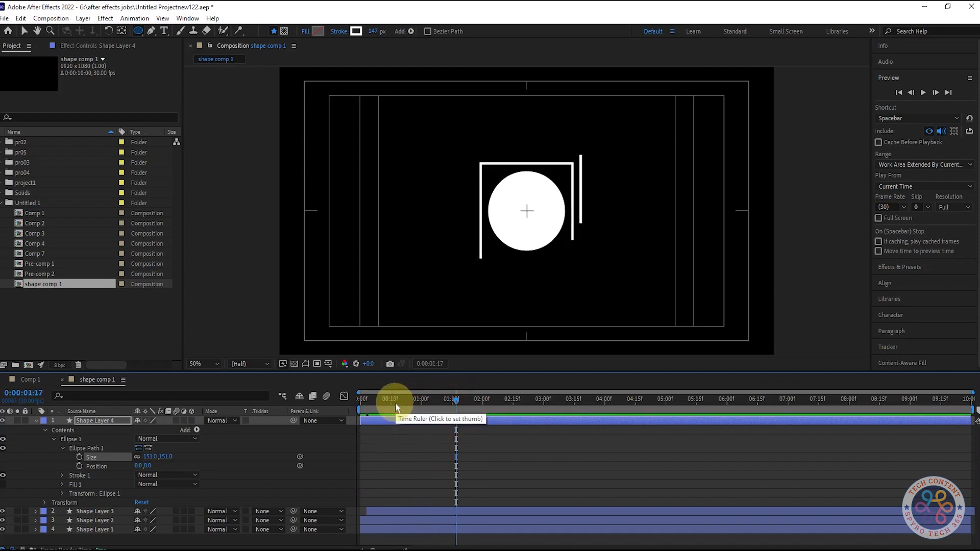
# Trim the circle layer's in point so it starts a little later in the timeline
pyautogui.click(37, 421)
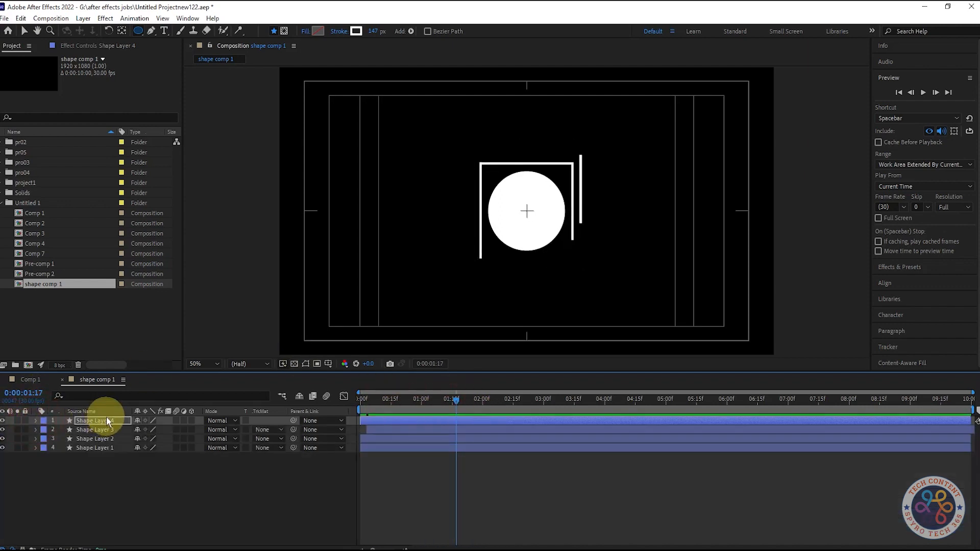
pyautogui.press('s')
pyautogui.moveTo(150, 430); pyautogui.dragTo(189, 444)
pyautogui.hotkey('ctrl', 'z')
pyautogui.moveTo(375, 421); pyautogui.dragTo(460, 413)
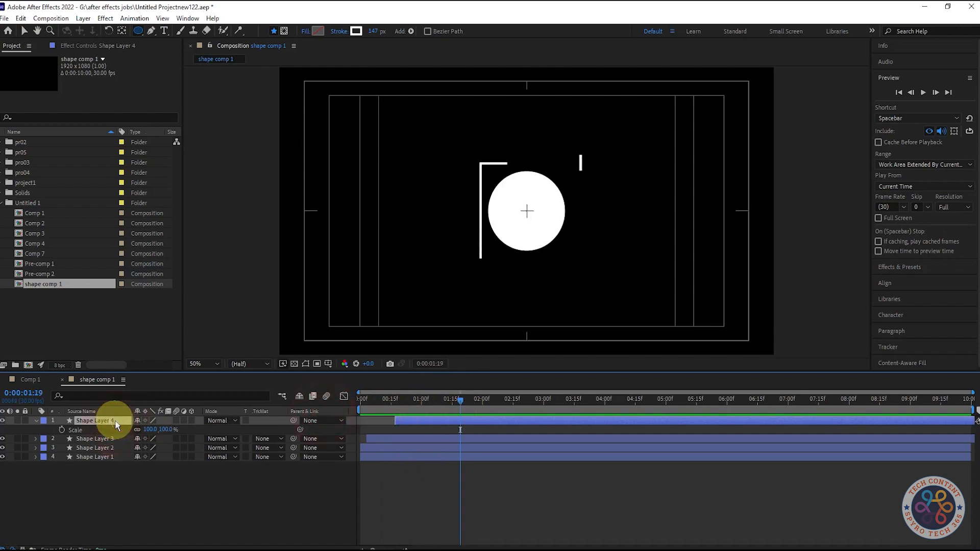
# Add Trim Paths to the circle layer's contents and expand its properties
pyautogui.click(35, 421)
pyautogui.click(36, 420)
pyautogui.click(197, 430)
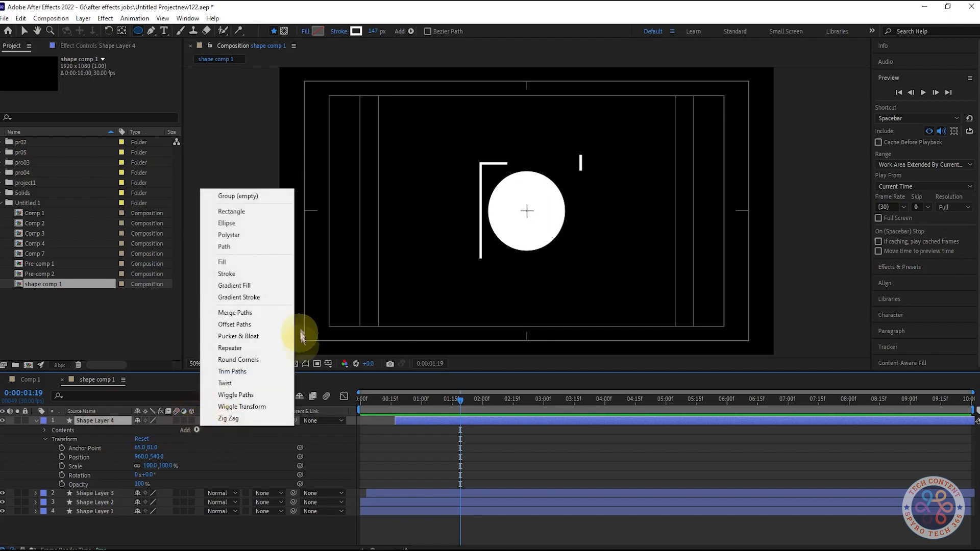
pyautogui.click(232, 371)
pyautogui.click(45, 457)
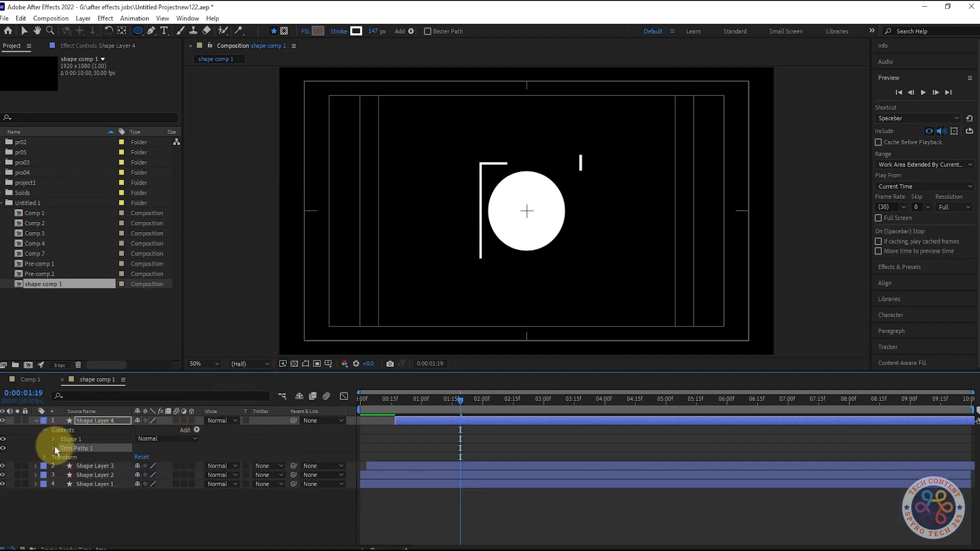
pyautogui.click(54, 448)
# Keyframe the circle's Trim Paths Start between 0% and 100% and apply Easy Ease to the keyframes
pyautogui.moveTo(142, 457); pyautogui.dragTo(185, 456)
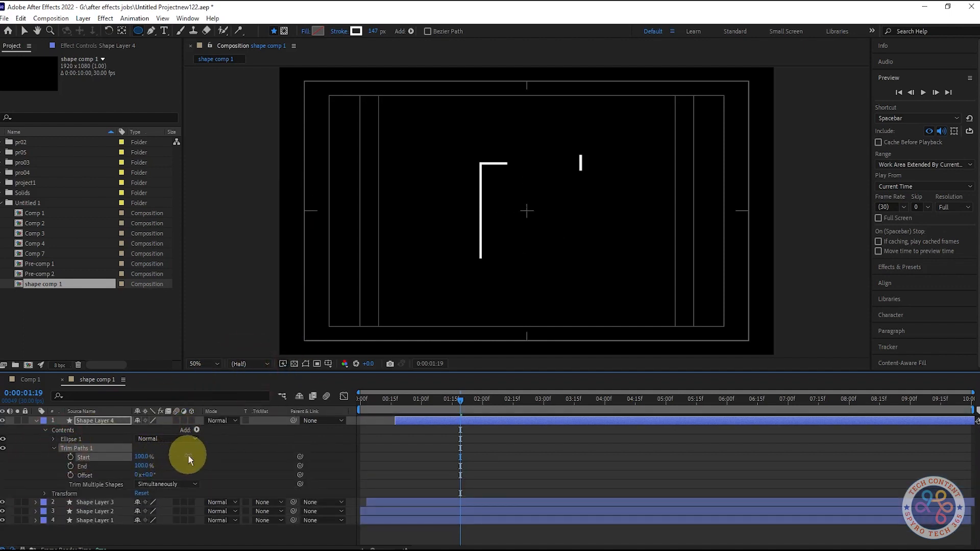
pyautogui.click(70, 457)
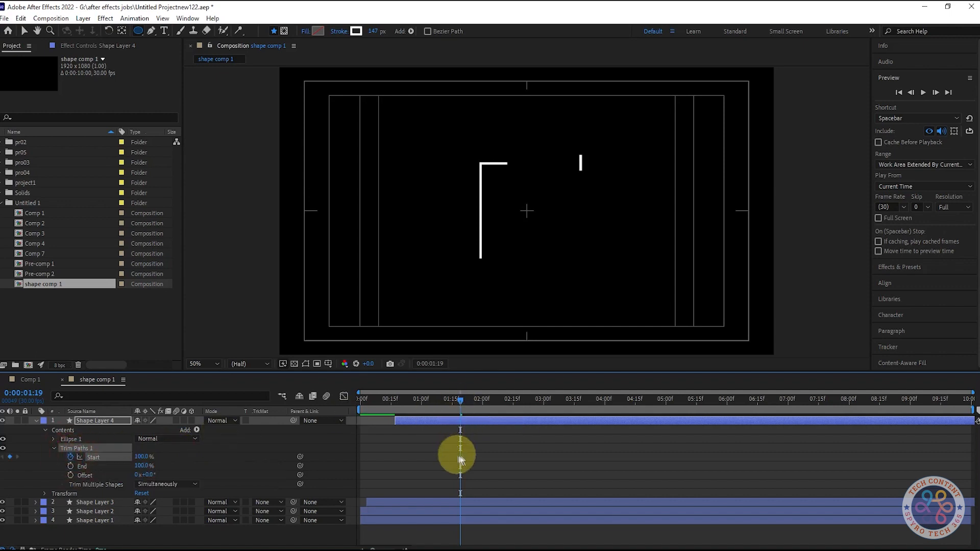
pyautogui.moveTo(148, 455); pyautogui.dragTo(95, 449)
pyautogui.moveTo(460, 400); pyautogui.dragTo(482, 402)
pyautogui.moveTo(525, 455); pyautogui.dragTo(424, 455)
pyautogui.press('F9')
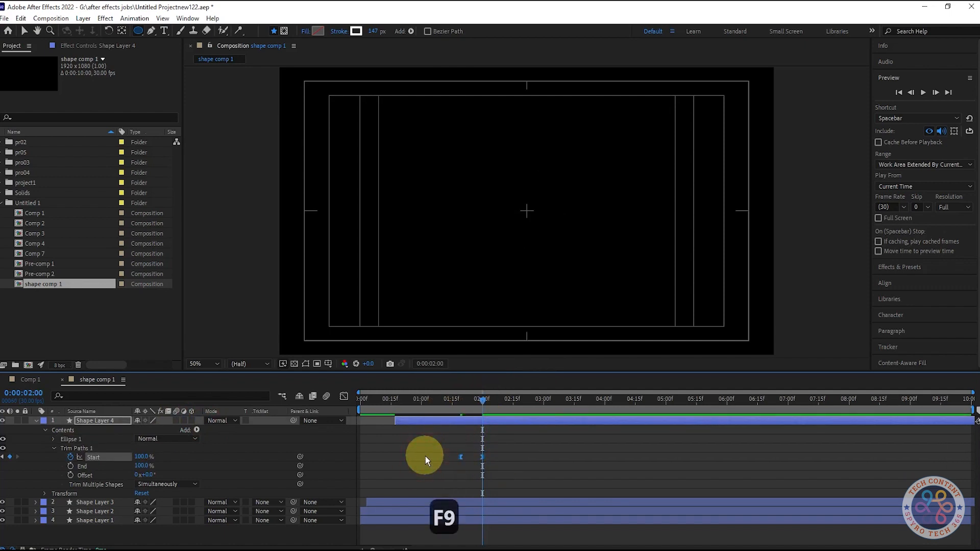
# Preview the circle's Trim Paths animation
pyautogui.moveTo(491, 400); pyautogui.dragTo(451, 402)
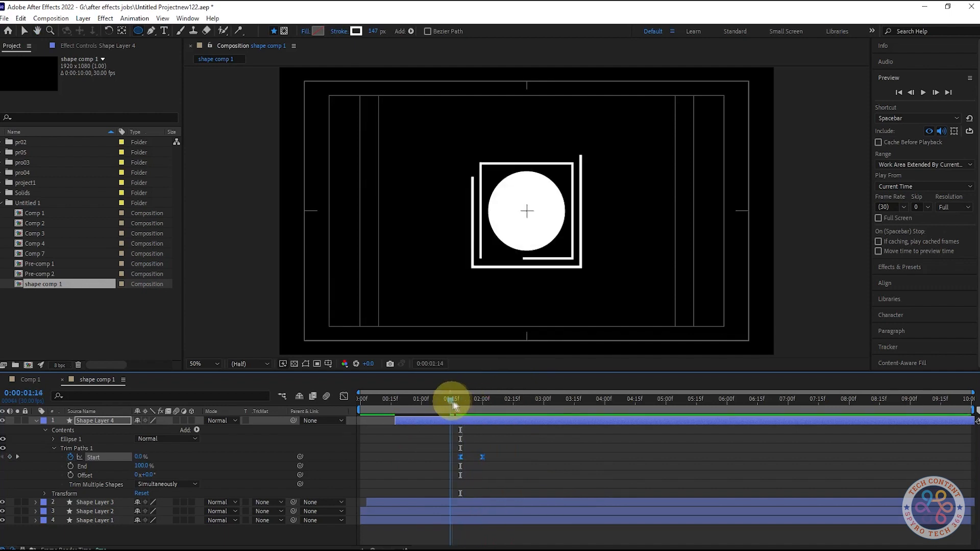
pyautogui.press('space')
pyautogui.press('space')
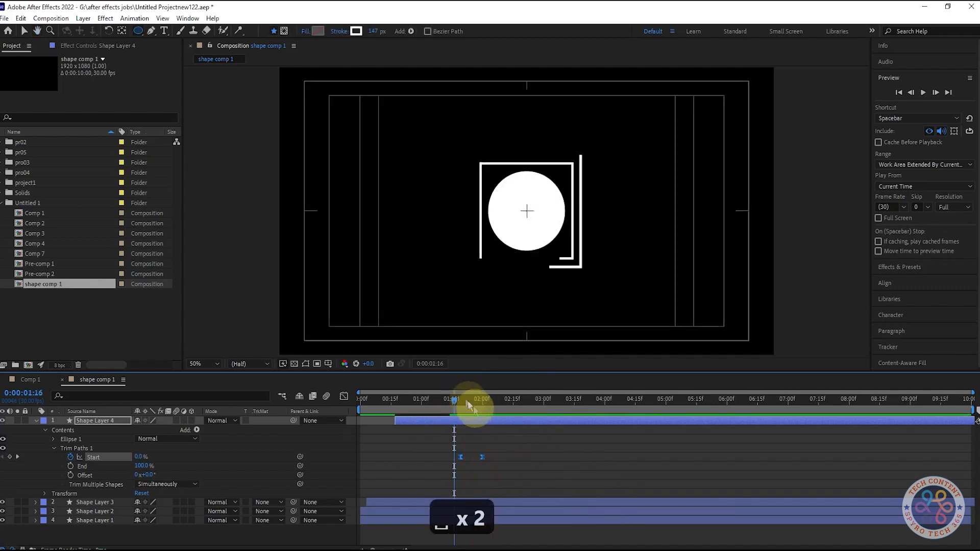
# Hide the composition's safe-area guides and inspect the circle's ellipse path size
pyautogui.click(37, 418)
pyautogui.click(37, 418)
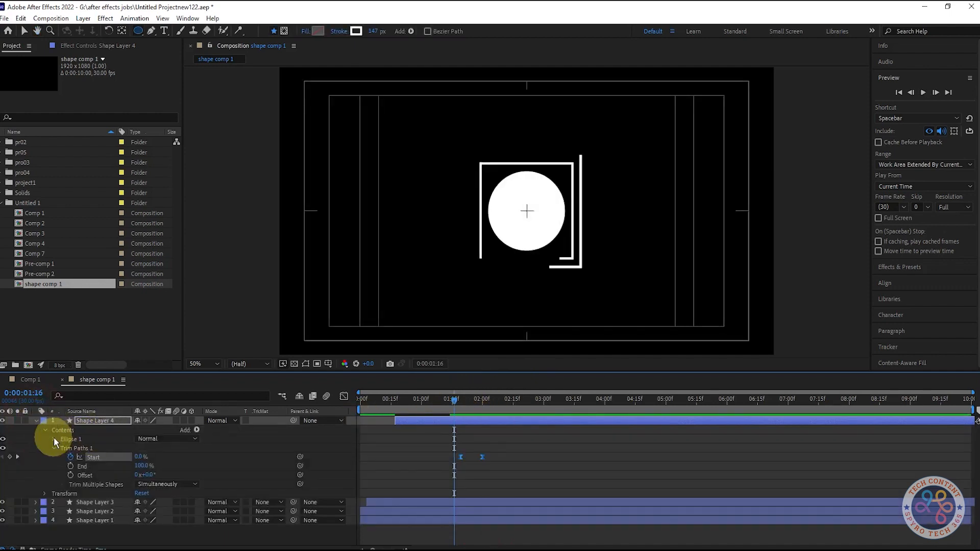
pyautogui.click(54, 439)
pyautogui.click(328, 363)
pyautogui.click(357, 375)
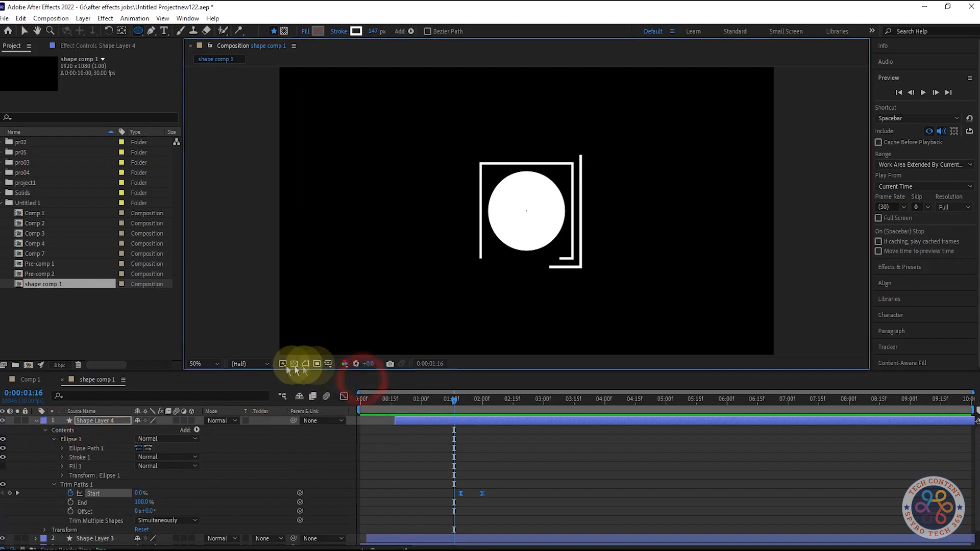
pyautogui.click(62, 448)
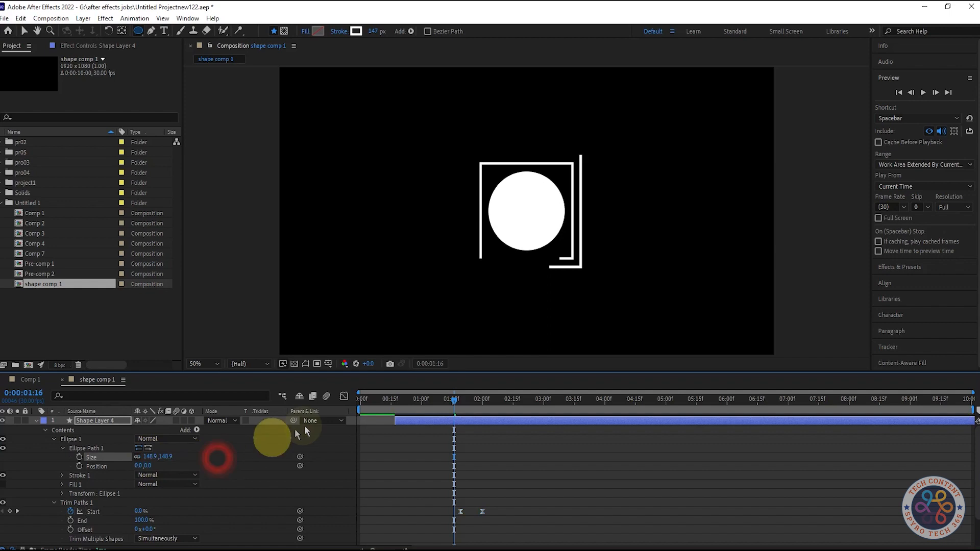
pyautogui.click(37, 421)
# Keyframe the circle layer's Scale from 0% to 100% near the start of the animation
pyautogui.moveTo(453, 399); pyautogui.dragTo(402, 405)
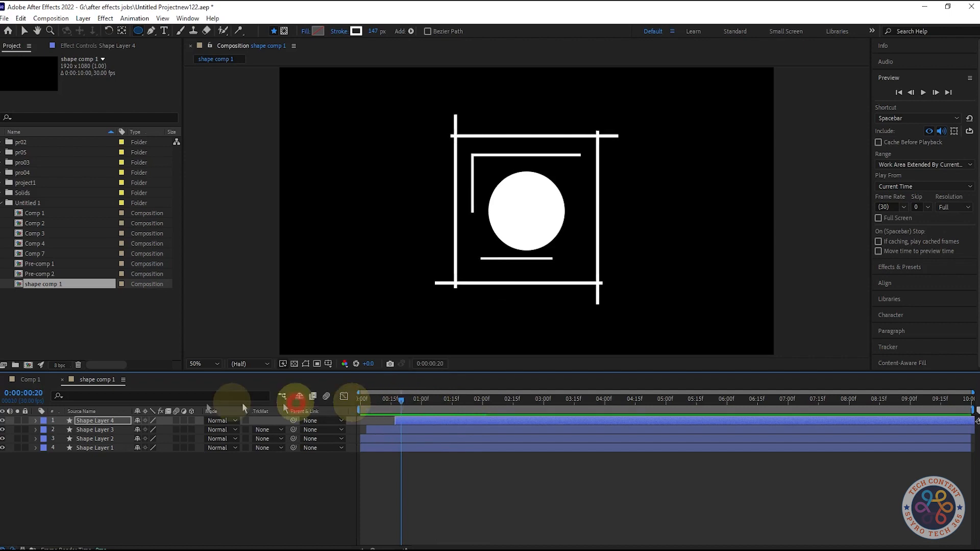
pyautogui.press('s')
pyautogui.click(61, 430)
pyautogui.moveTo(401, 430); pyautogui.dragTo(421, 430)
pyautogui.click(150, 430)
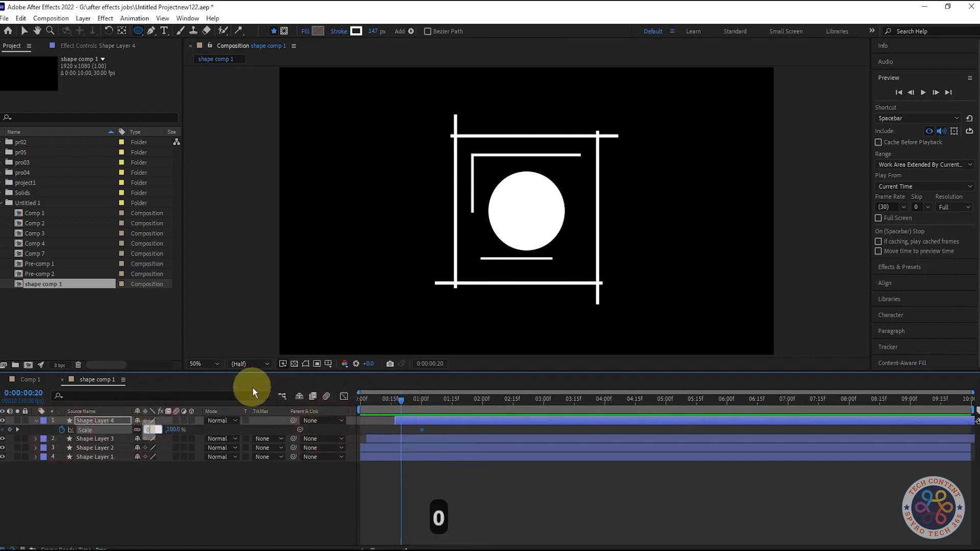
pyautogui.write('0')
pyautogui.click(234, 518)
pyautogui.moveTo(403, 407)
pyautogui.mouseDown()
pyautogui.moveTo(477, 415)
pyautogui.moveTo(424, 407)
pyautogui.moveTo(452, 411)
pyautogui.moveTo(438, 421)
pyautogui.moveTo(447, 420)
pyautogui.moveTo(393, 399)
pyautogui.moveTo(486, 406)
pyautogui.moveTo(411, 401)
pyautogui.mouseUp()
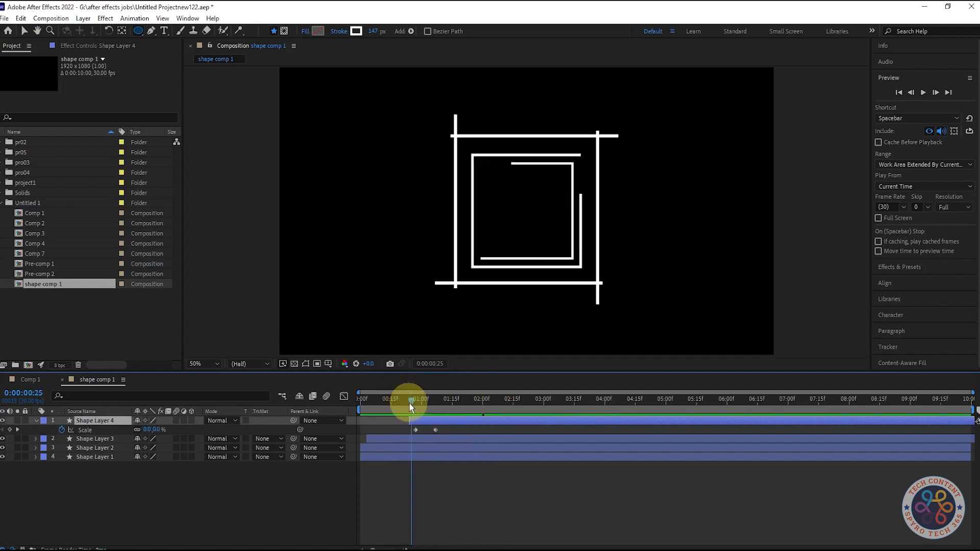
# Apply Easy Ease to the circle's Scale keyframes and preview the result
pyautogui.press('space')
pyautogui.moveTo(449, 432)
pyautogui.mouseDown()
pyautogui.moveTo(383, 427)
pyautogui.moveTo(440, 420)
pyautogui.mouseUp()
pyautogui.press('F9')
pyautogui.press('space')
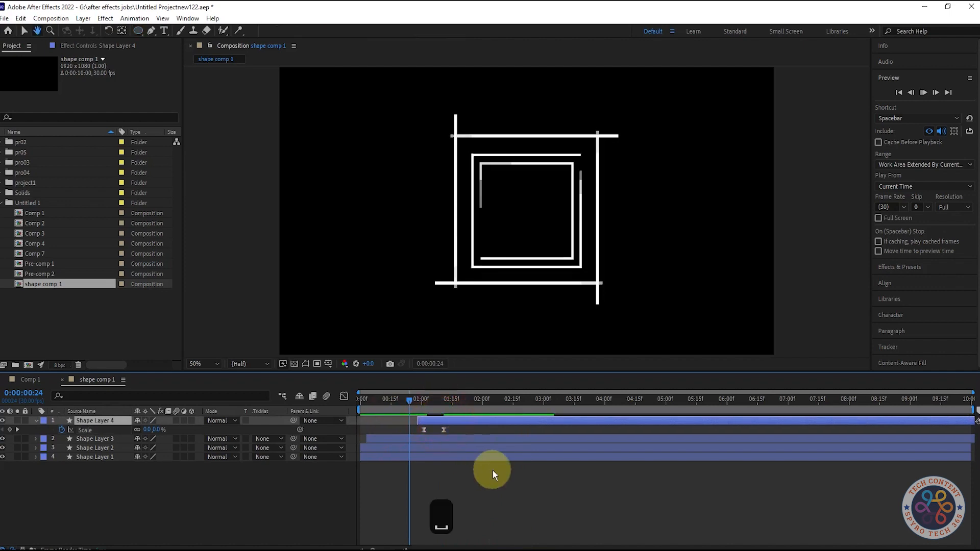
pyautogui.press('space')
# Preview the animation and collapse the circle layer
pyautogui.moveTo(498, 396); pyautogui.dragTo(460, 398)
pyautogui.press('space')
pyautogui.click(35, 421)
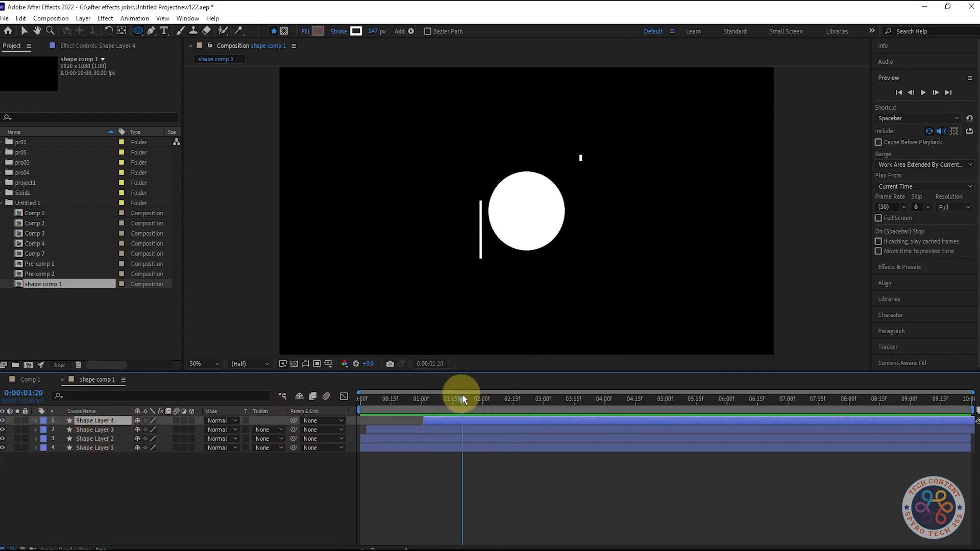
# Draw a new circle with the Ellipse tool and center it and its anchor point in the composition
pyautogui.hotkey('alt', 's')
pyautogui.click(352, 531)
pyautogui.moveTo(477, 399); pyautogui.dragTo(496, 413)
pyautogui.click(138, 31)
pyautogui.moveTo(526, 212); pyautogui.dragTo(585, 255)
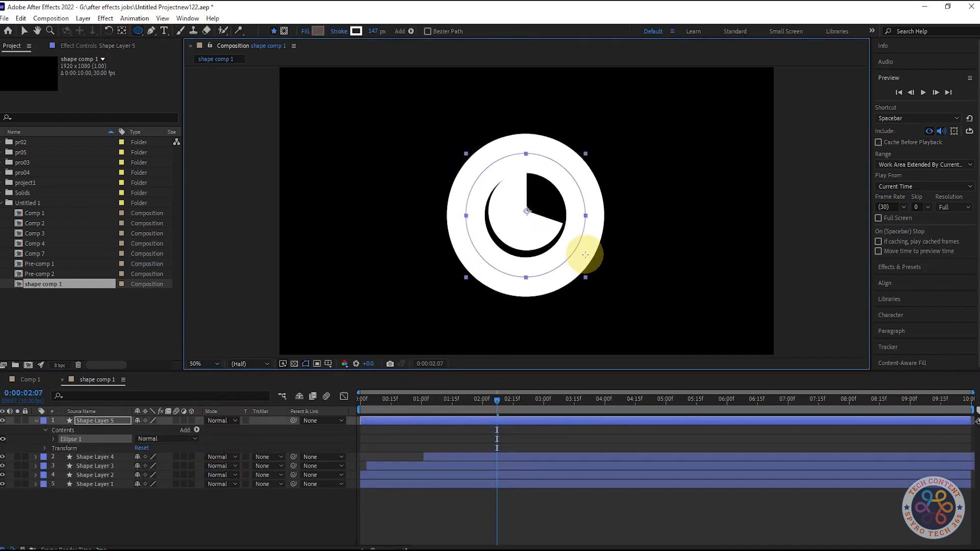
pyautogui.hotkey('ctrl', 'alt', 'Home')
pyautogui.hotkey('ctrl', 'Home')
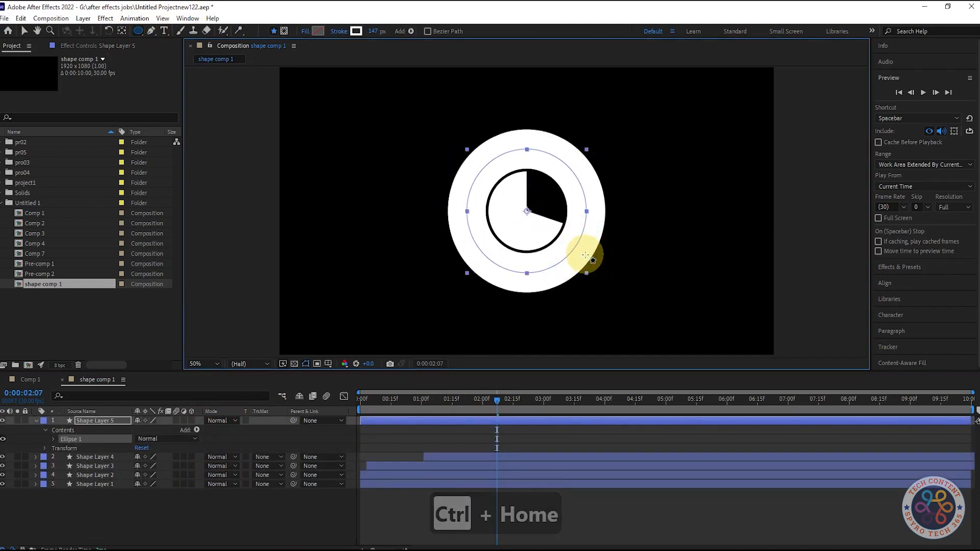
# Set the new circle's stroke width to 110 px
pyautogui.moveTo(374, 31); pyautogui.dragTo(357, 34)
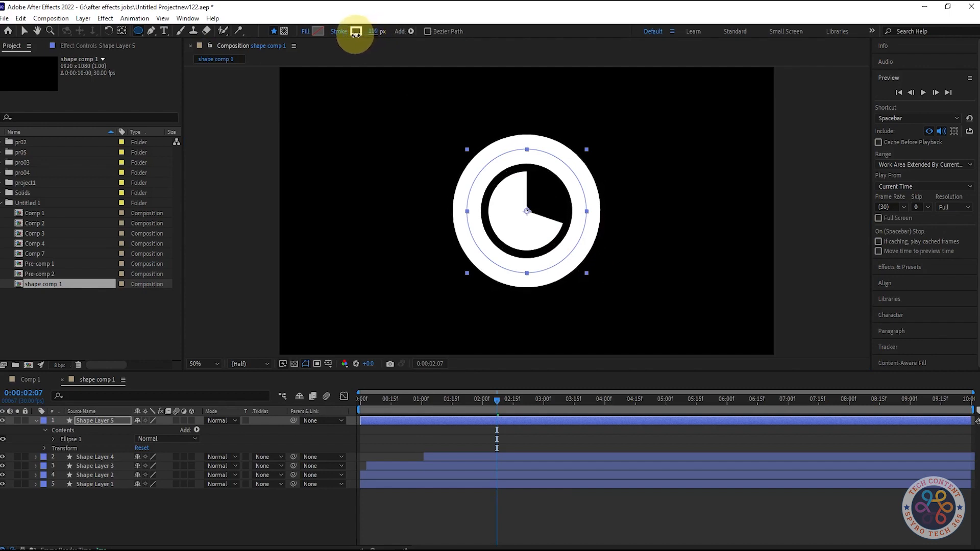
pyautogui.moveTo(503, 403)
pyautogui.mouseDown()
pyautogui.moveTo(434, 402)
pyautogui.moveTo(484, 401)
pyautogui.mouseUp()
pyautogui.click(227, 532)
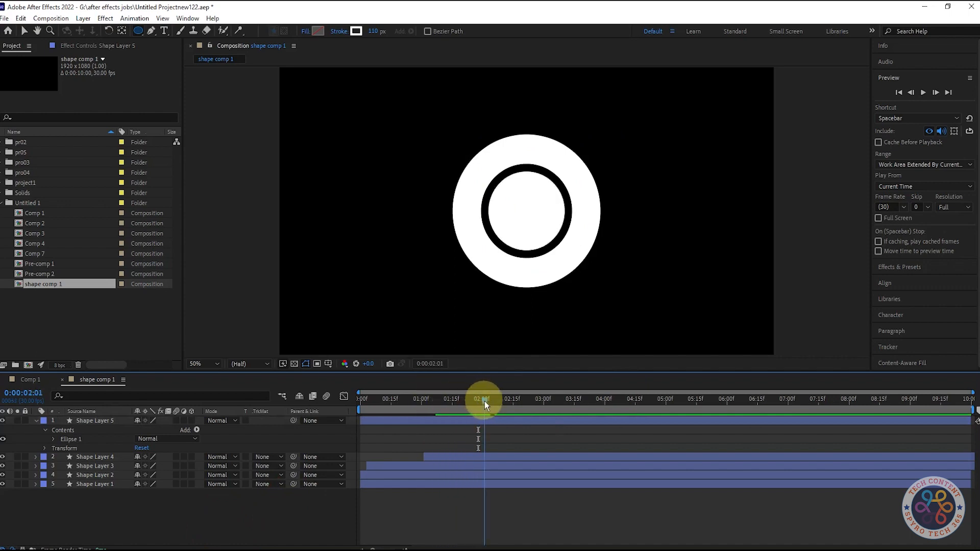
# Select the new circle layer at 0:00:02:04 and try shortcuts to trim its in point
pyautogui.click(363, 435)
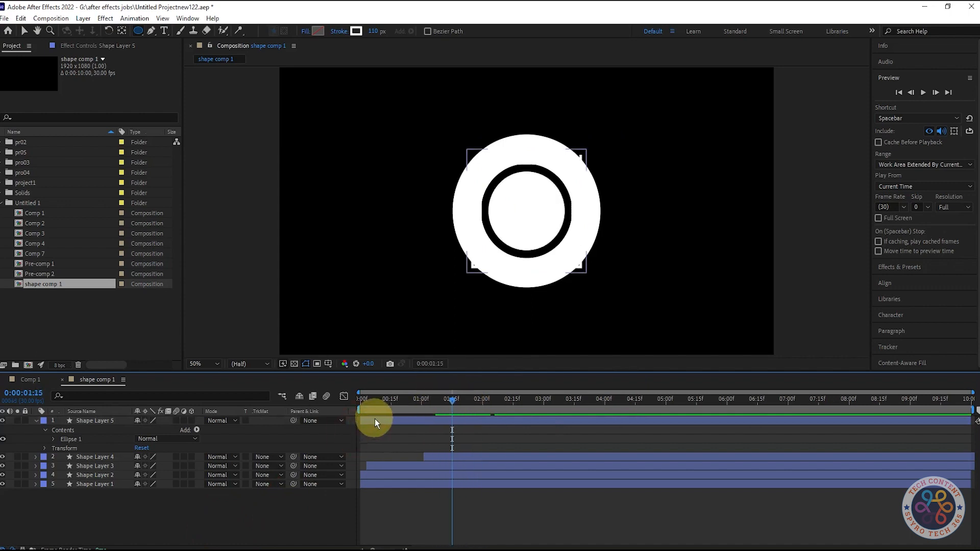
pyautogui.click(375, 419)
pyautogui.moveTo(462, 396)
pyautogui.mouseDown()
pyautogui.moveTo(439, 402)
pyautogui.moveTo(496, 406)
pyautogui.mouseUp()
pyautogui.click(375, 430)
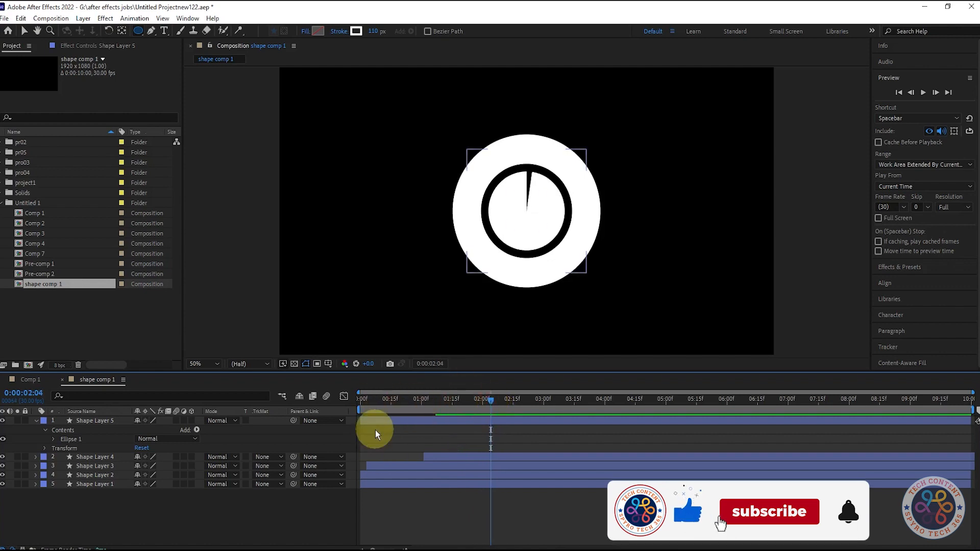
pyautogui.hotkey('alt', '[')
pyautogui.hotkey('ctrl', '[')
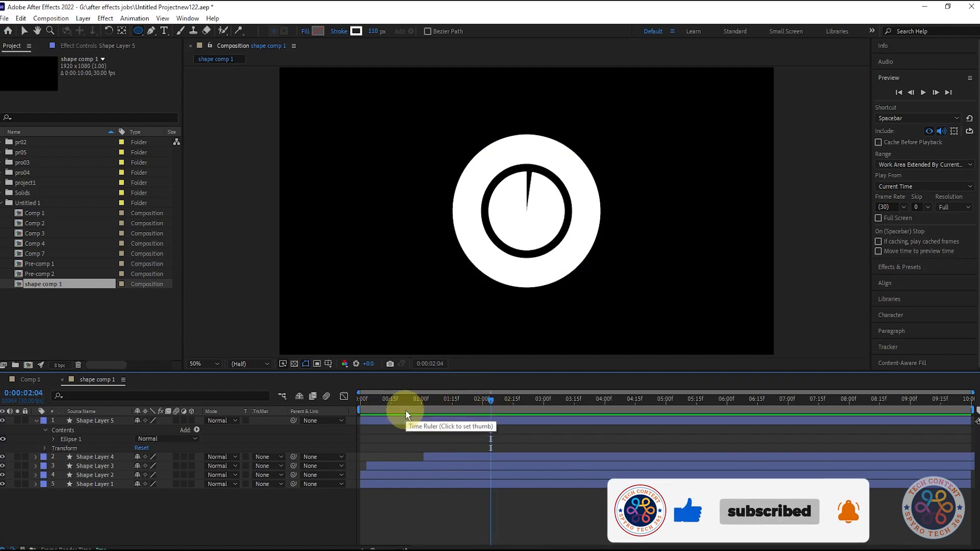
pyautogui.click(516, 431)
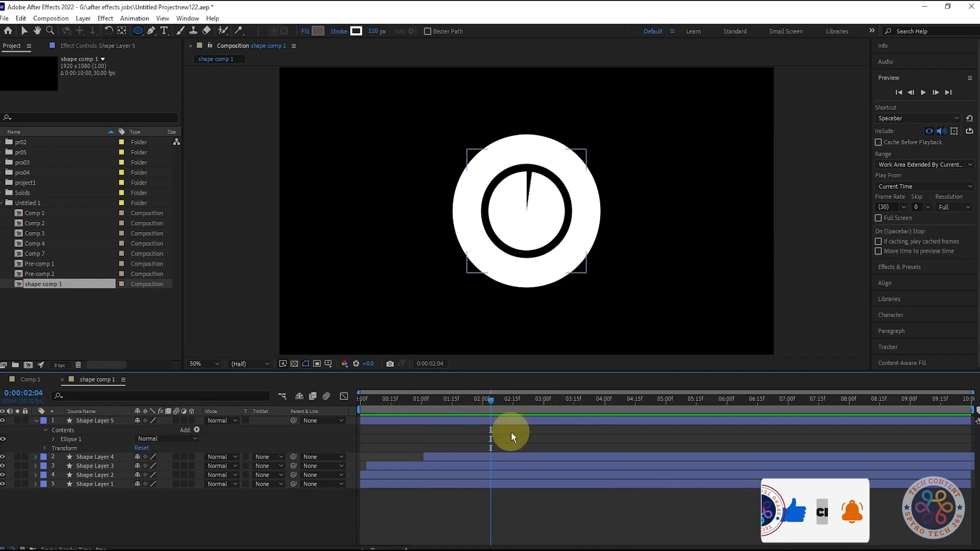
pyautogui.hotkey('ctrl', ']')
pyautogui.hotkey('alt', ']')
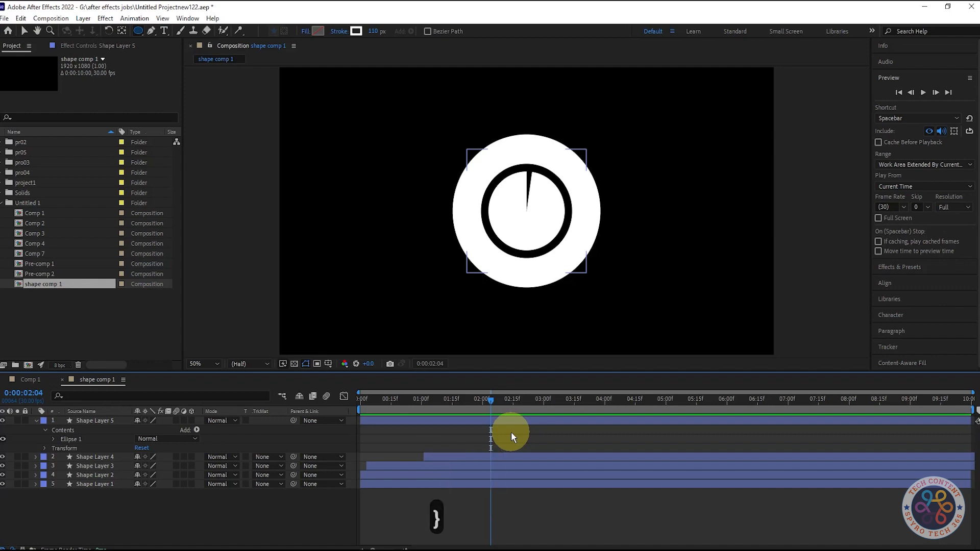
pyautogui.hotkey('ctrl', 'alt', '[')
pyautogui.hotkey('ctrl', '[')
pyautogui.hotkey('ctrl', 'shift', '[')
pyautogui.hotkey('alt', ']')
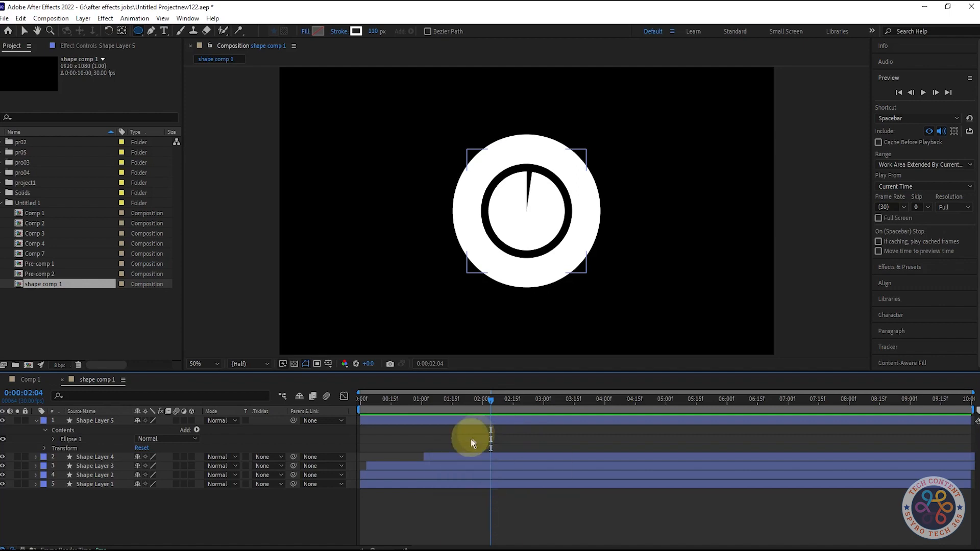
# Trim the new circle layer's in point at the current time, undoing accidental out-point and layer-order changes
pyautogui.click(110, 420)
pyautogui.hotkey('ctrl', ']')
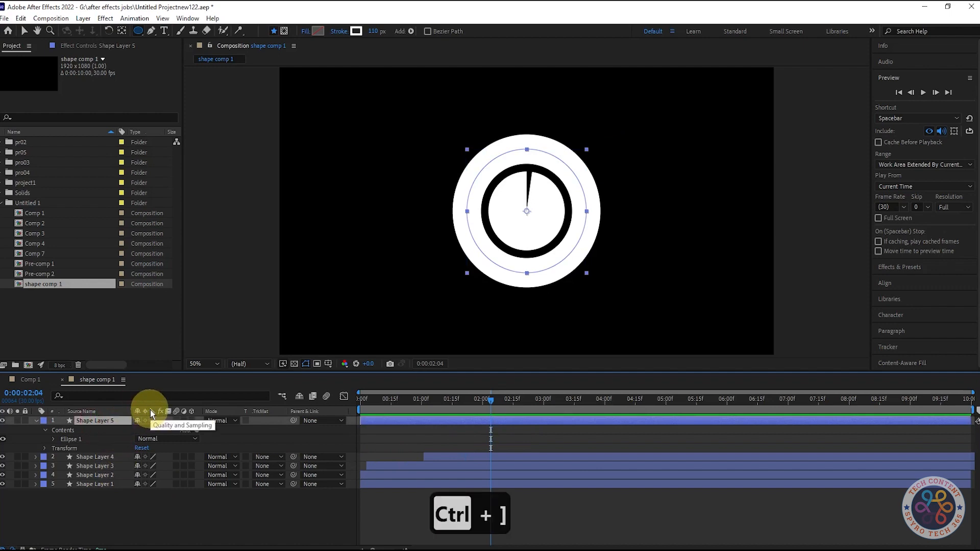
pyautogui.hotkey('alt', ']')
pyautogui.hotkey('ctrl', 'z')
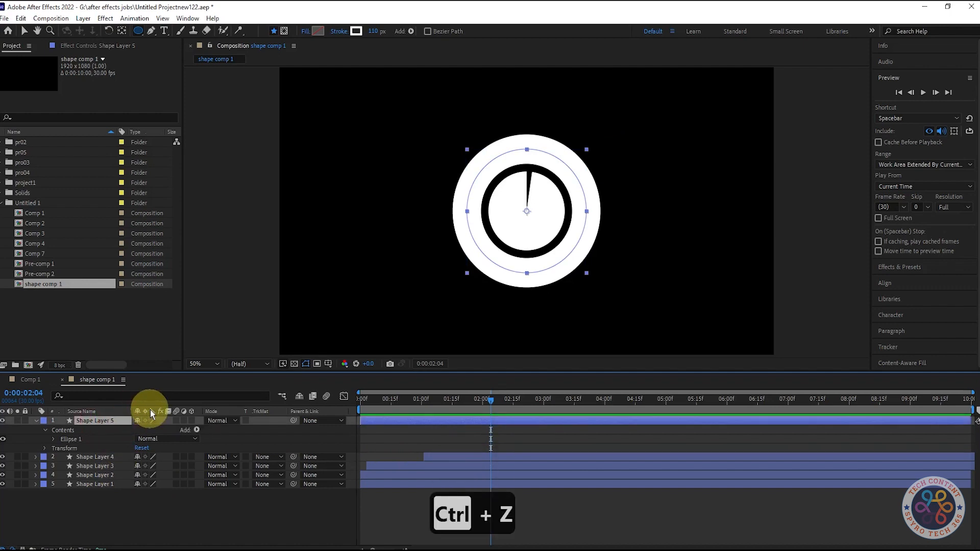
pyautogui.hotkey('ctrl', '[')
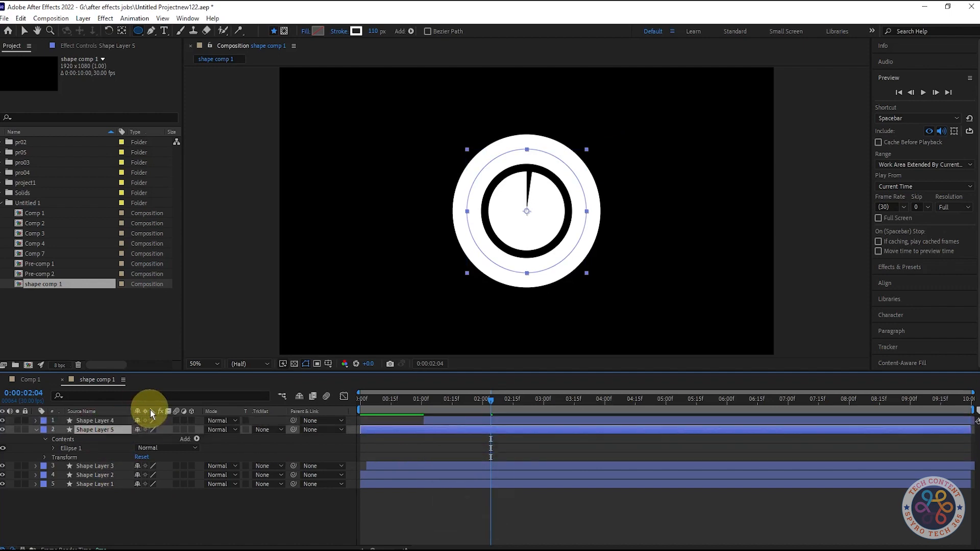
pyautogui.hotkey('ctrl', 'z')
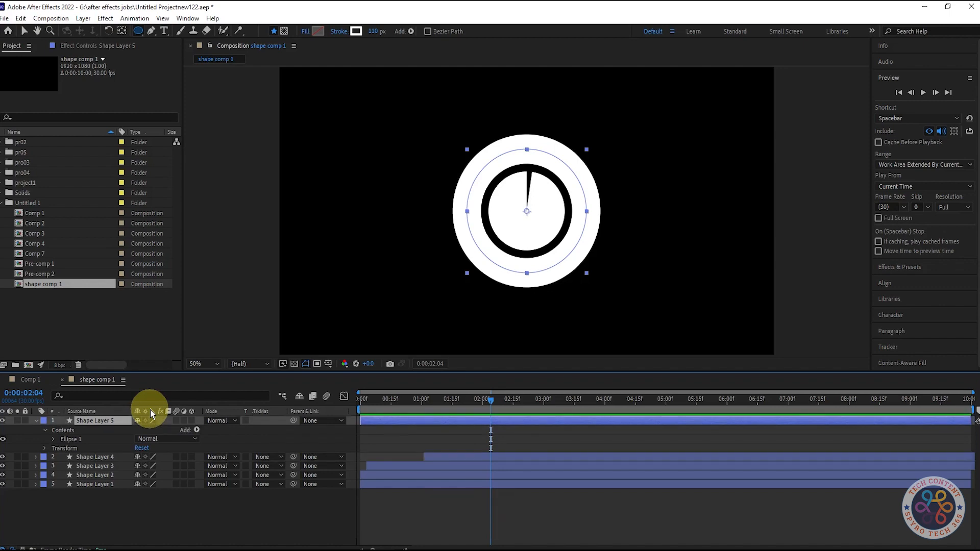
pyautogui.hotkey('alt', '[')
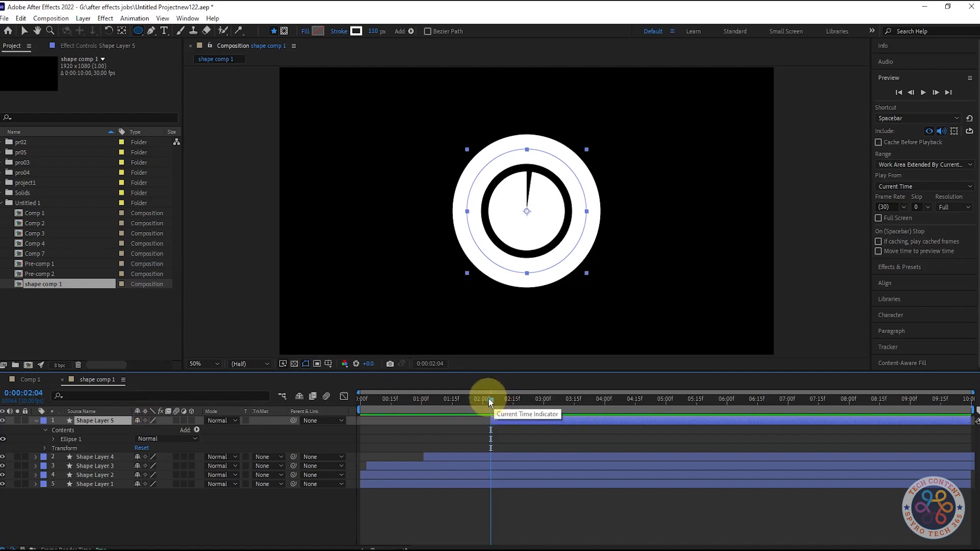
# Reveal the new circle's Scale property and set a Scale keyframe at 0:00:02:04
pyautogui.moveTo(501, 400)
pyautogui.mouseDown()
pyautogui.moveTo(534, 414)
pyautogui.moveTo(486, 412)
pyautogui.mouseUp()
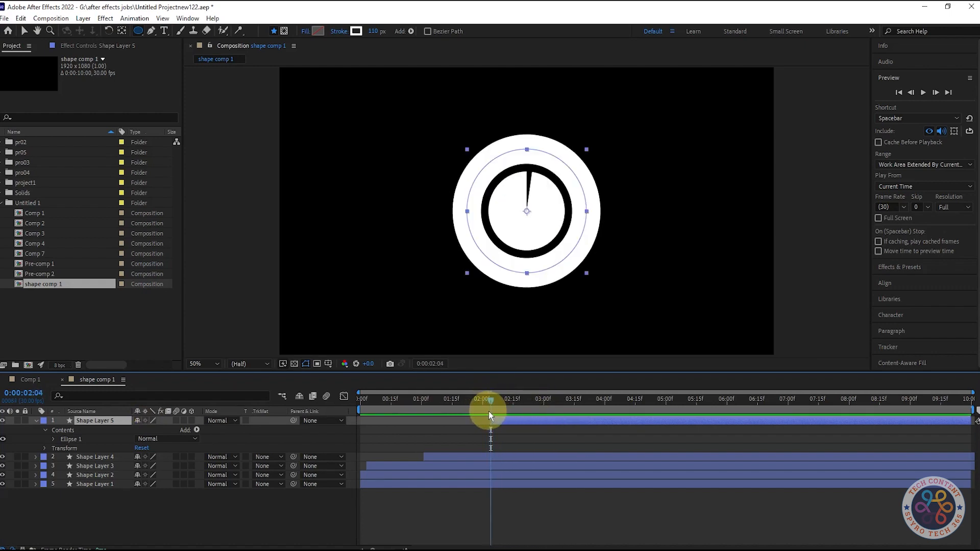
pyautogui.press('s')
pyautogui.click(61, 430)
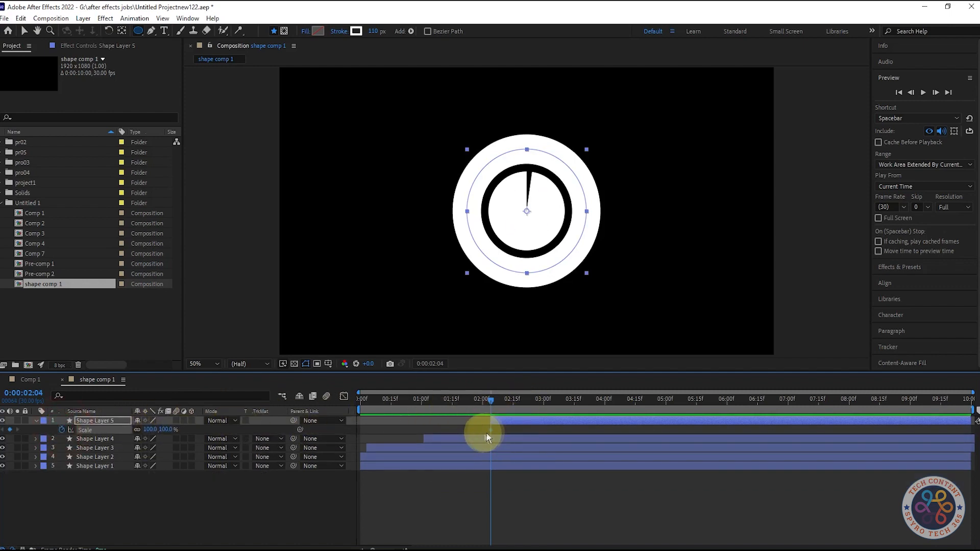
pyautogui.hotkey('ctrl', 'z')
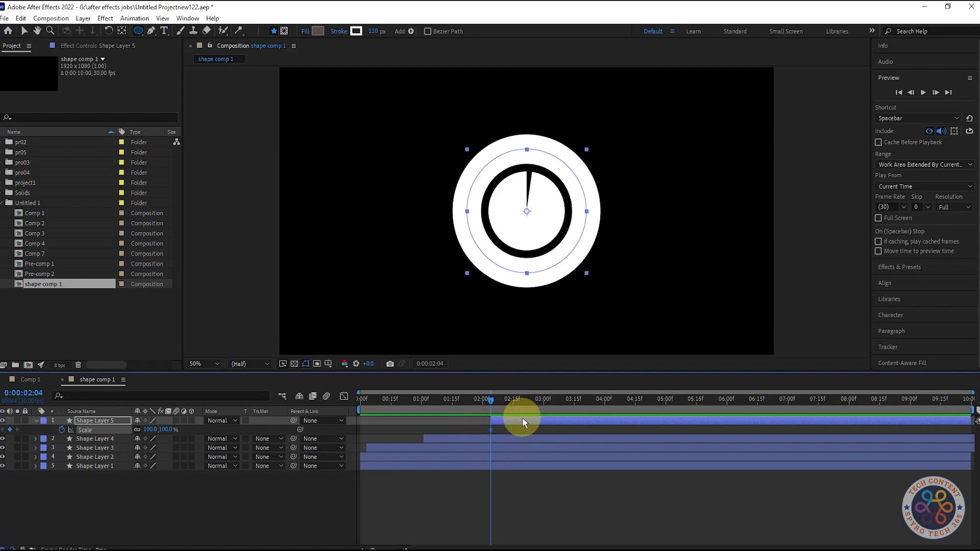
pyautogui.click(62, 430)
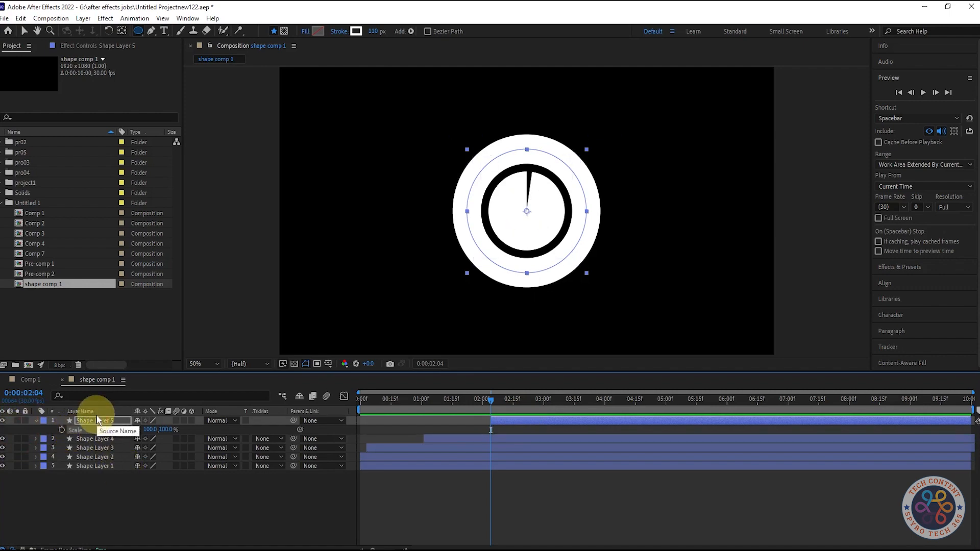
# Search the effects for "ven" and apply Venetian Blinds to the new circle layer
pyautogui.click(899, 267)
pyautogui.click(920, 106)
pyautogui.write('ven')
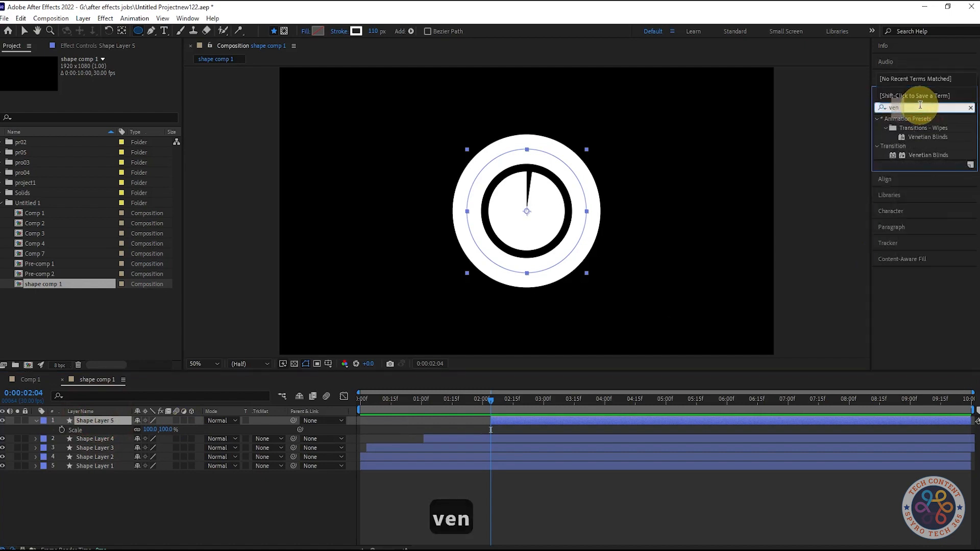
pyautogui.moveTo(924, 155); pyautogui.dragTo(100, 420)
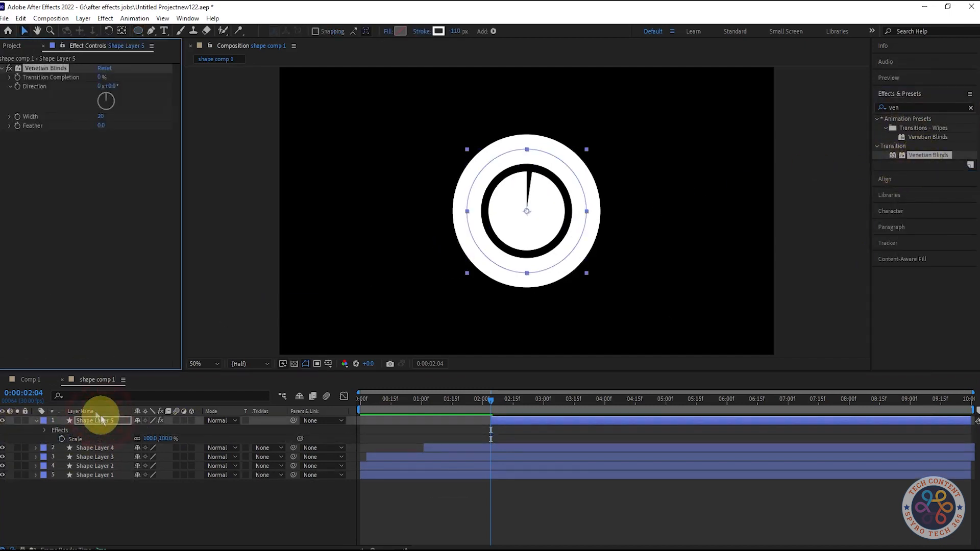
# Set the Venetian Blinds Direction to 30°
pyautogui.moveTo(105, 74); pyautogui.dragTo(124, 80)
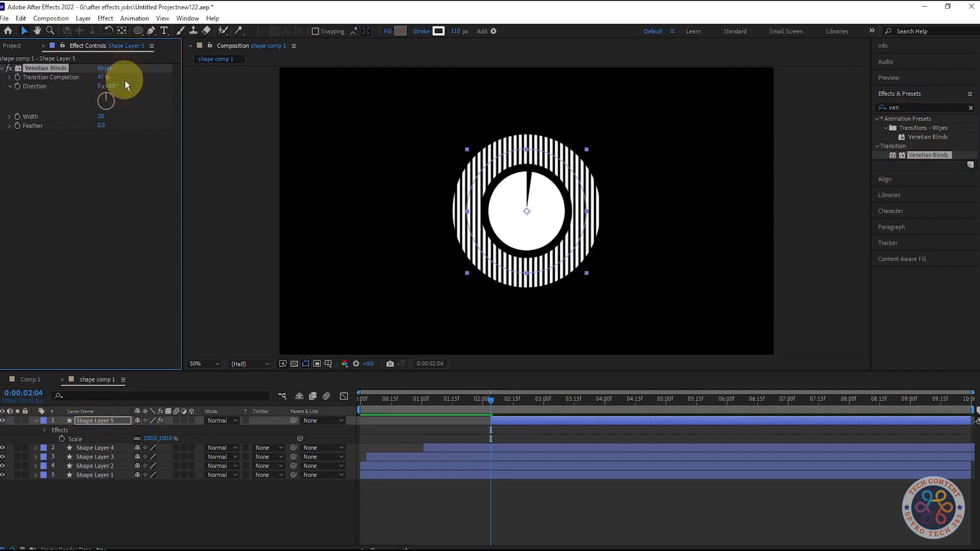
pyautogui.write('45')
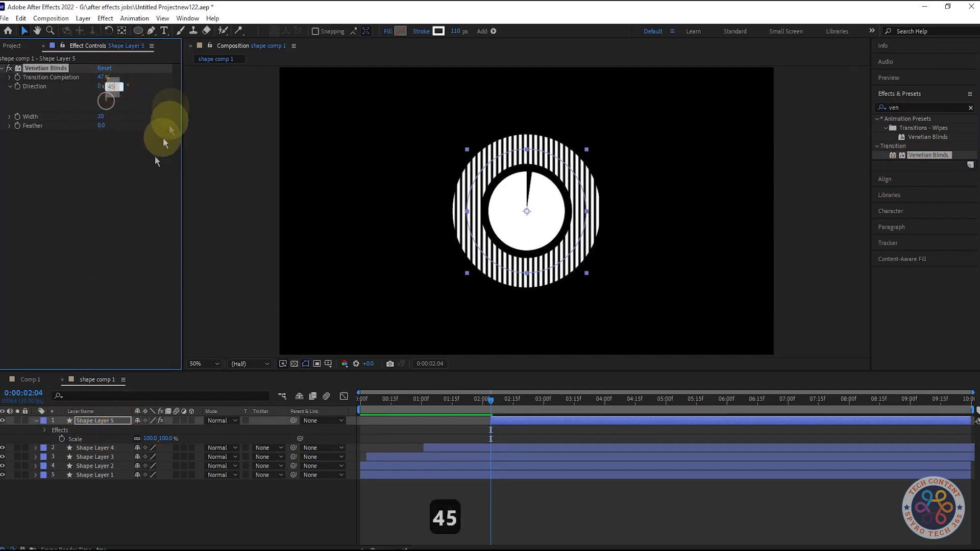
pyautogui.press('Return')
pyautogui.click(117, 86)
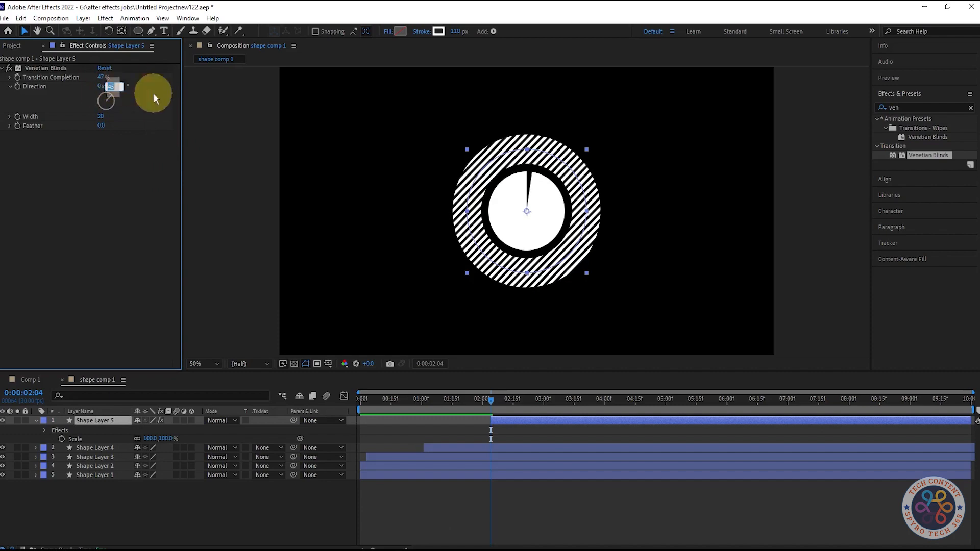
pyautogui.write('30')
pyautogui.press('Return')
# Set Transition Completion to 20% and keyframe it at 0:00:02:04
pyautogui.moveTo(103, 76); pyautogui.dragTo(43, 73)
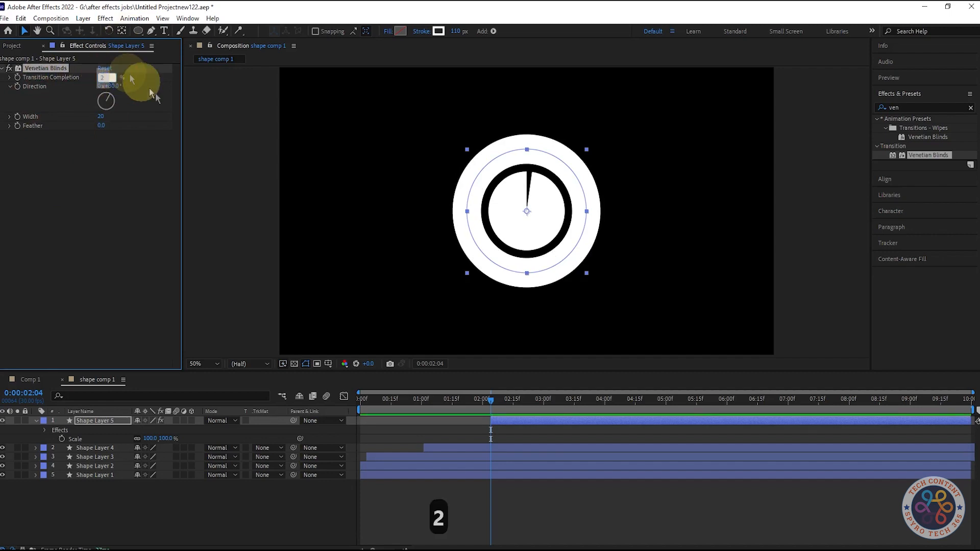
pyautogui.write('20')
pyautogui.press('Return')
pyautogui.click(17, 77)
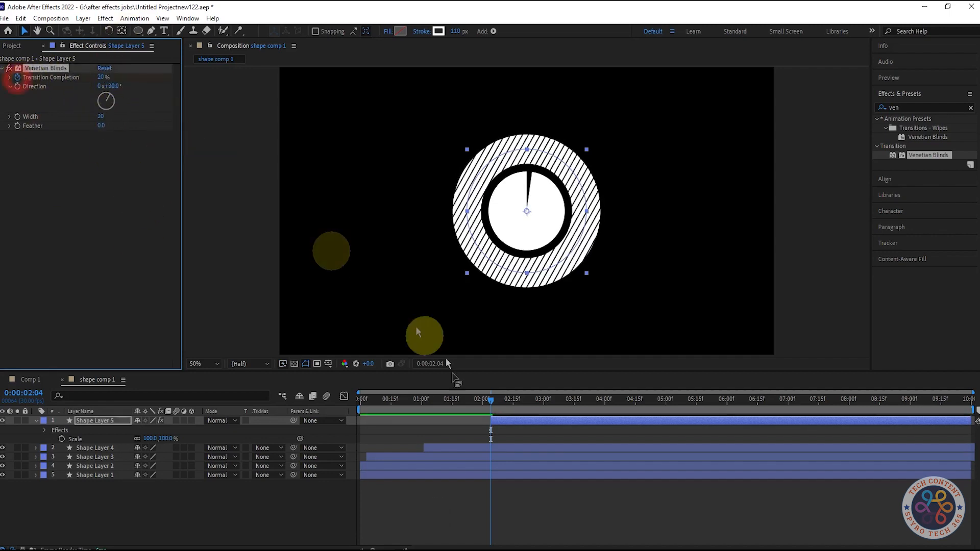
# At 0:00:02:10, set Transition Completion to 0%
pyautogui.moveTo(490, 405); pyautogui.dragTo(501, 405)
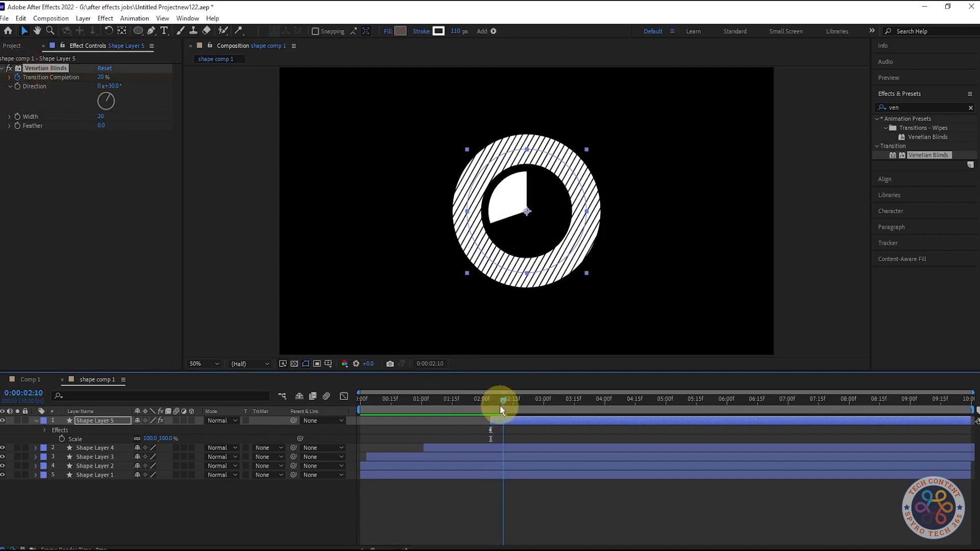
pyautogui.click(104, 78)
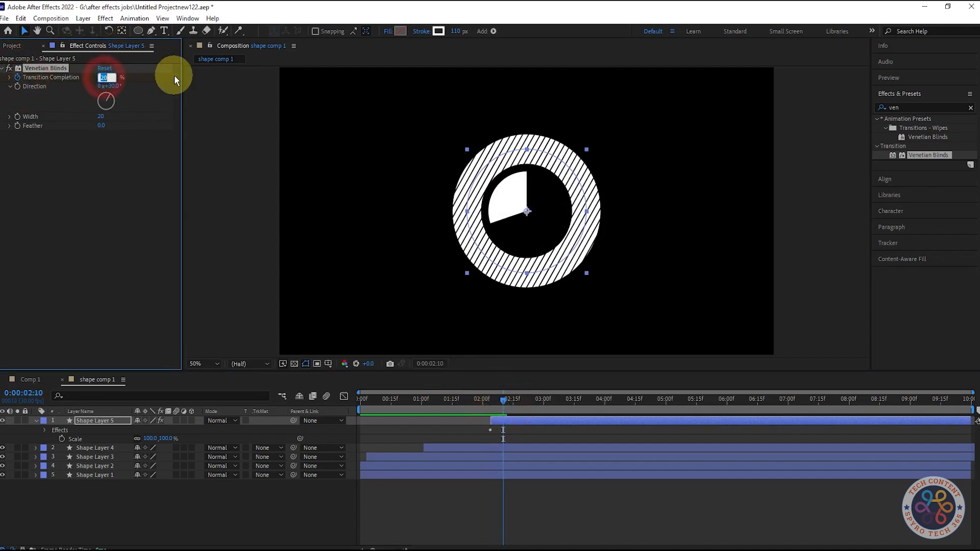
pyautogui.write('10')
pyautogui.press('Return')
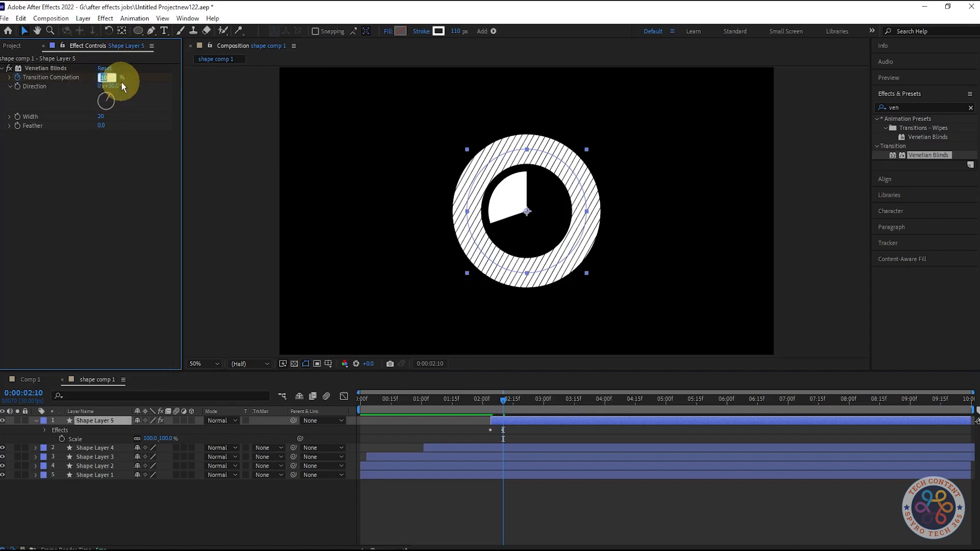
pyautogui.write('0')
pyautogui.press('Return')
# Preview the blinds animation and apply Easy Ease to the new circle's keyframes
pyautogui.moveTo(496, 400); pyautogui.dragTo(490, 403)
pyautogui.press('space')
pyautogui.press('space')
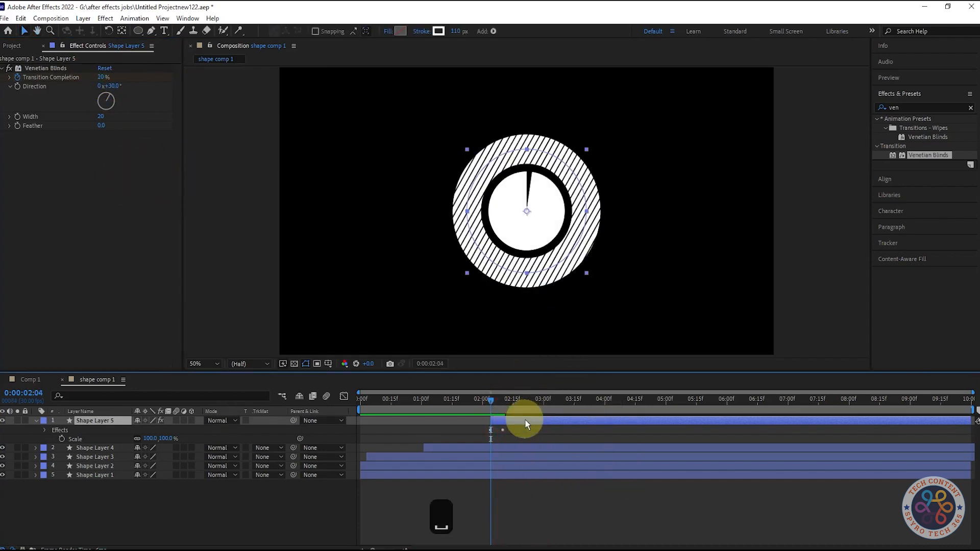
pyautogui.press('u')
pyautogui.moveTo(556, 427); pyautogui.dragTo(482, 442)
pyautogui.press('F9')
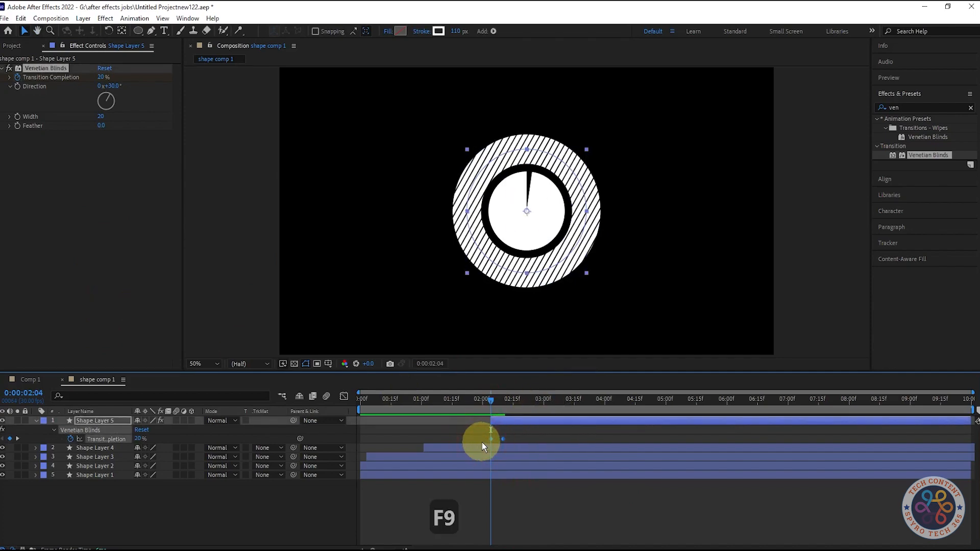
# Duplicate Shape Layer 4 and move the copy to the top of the layer stack
pyautogui.press('space')
pyautogui.moveTo(493, 404)
pyautogui.mouseDown()
pyautogui.moveTo(502, 408)
pyautogui.moveTo(490, 400)
pyautogui.mouseUp()
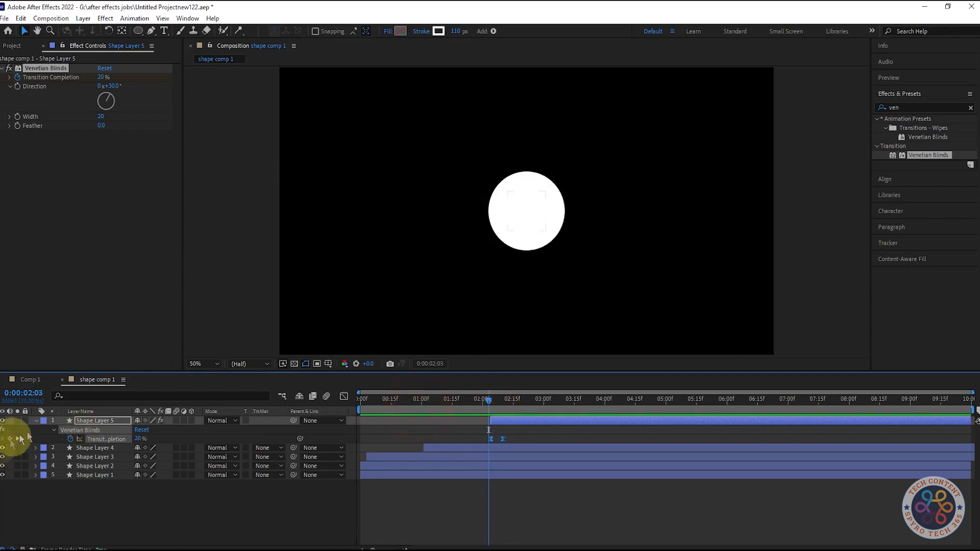
pyautogui.click(36, 421)
pyautogui.click(105, 431)
pyautogui.hotkey('ctrl', 'd')
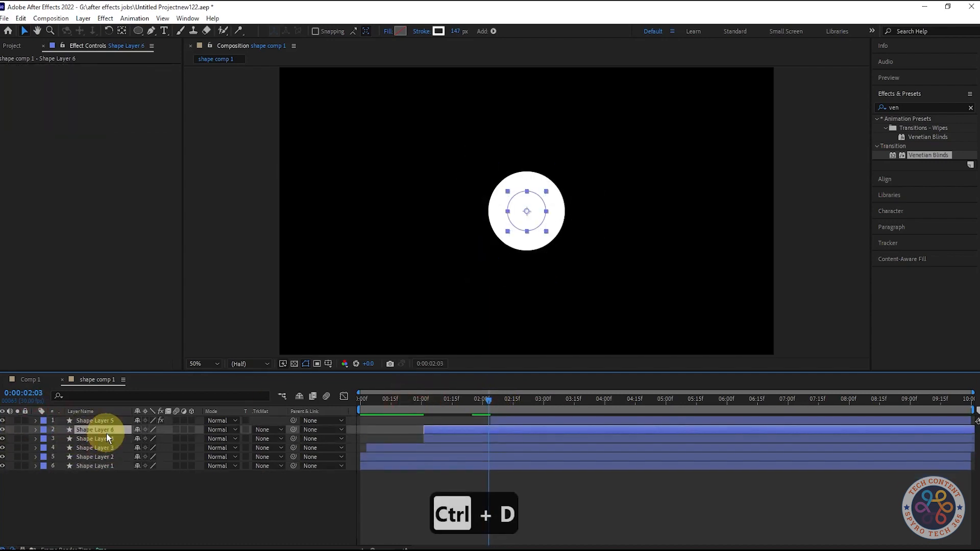
pyautogui.moveTo(109, 432); pyautogui.dragTo(111, 416)
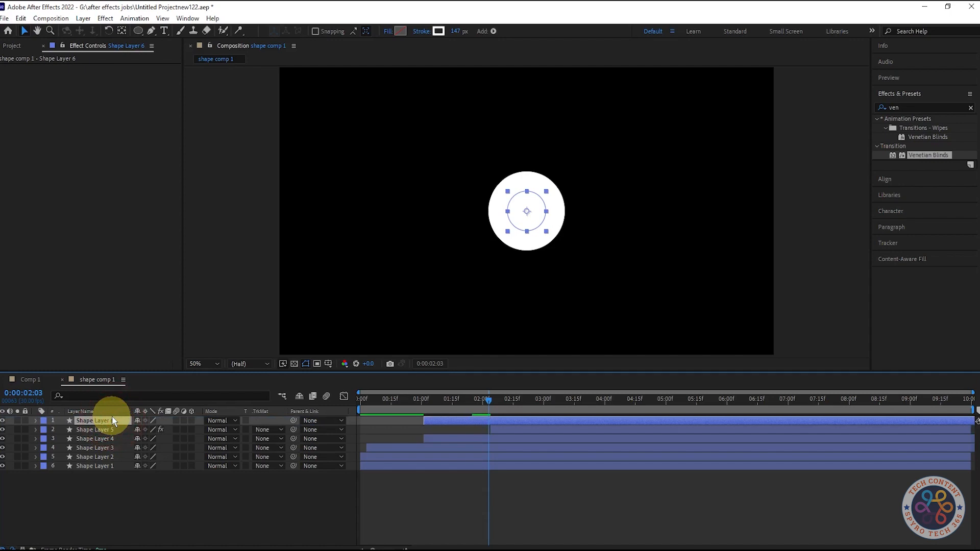
# Shift the duplicate's keyframes later in time
pyautogui.press('u')
pyautogui.moveTo(529, 422); pyautogui.dragTo(572, 420)
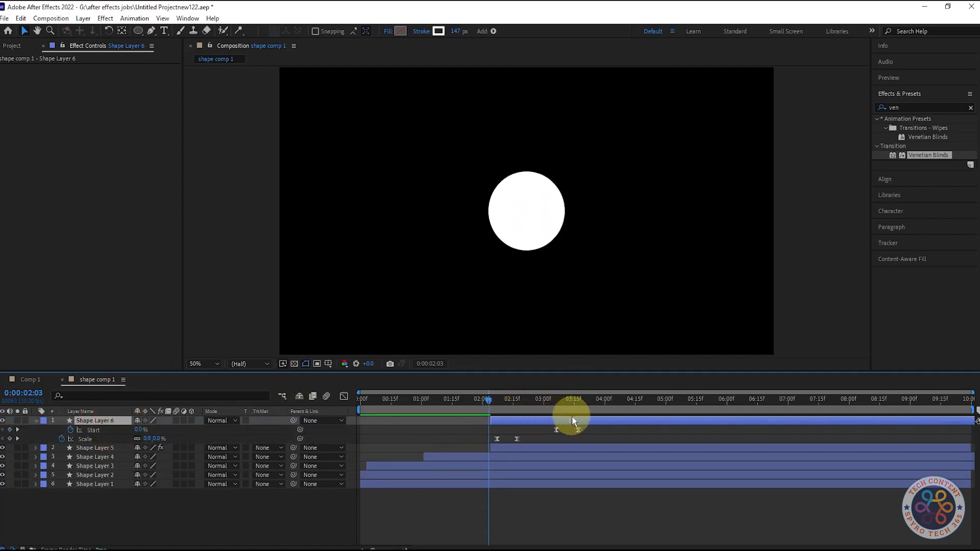
pyautogui.moveTo(488, 399); pyautogui.dragTo(524, 422)
# Change the duplicated layer's stroke color to cyan
pyautogui.click(38, 420)
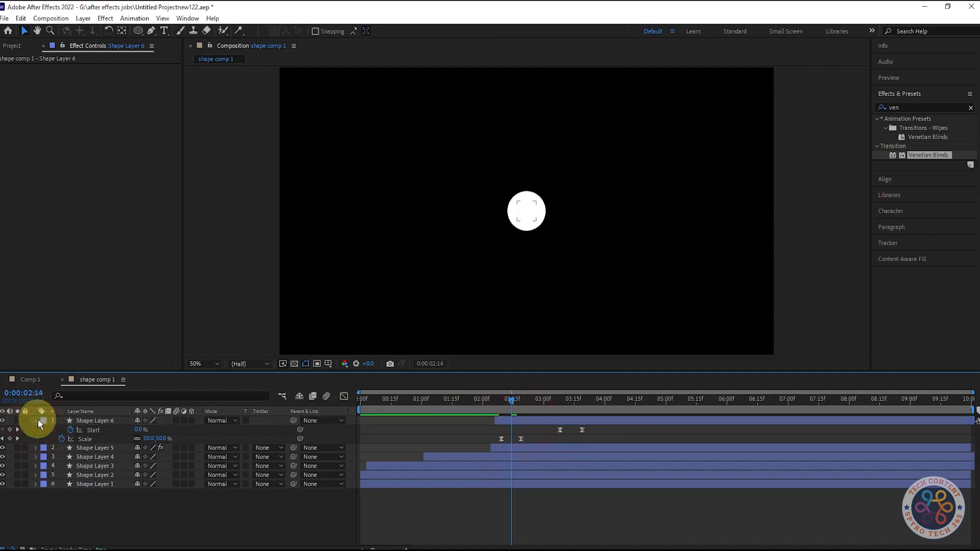
pyautogui.click(38, 420)
pyautogui.click(98, 420)
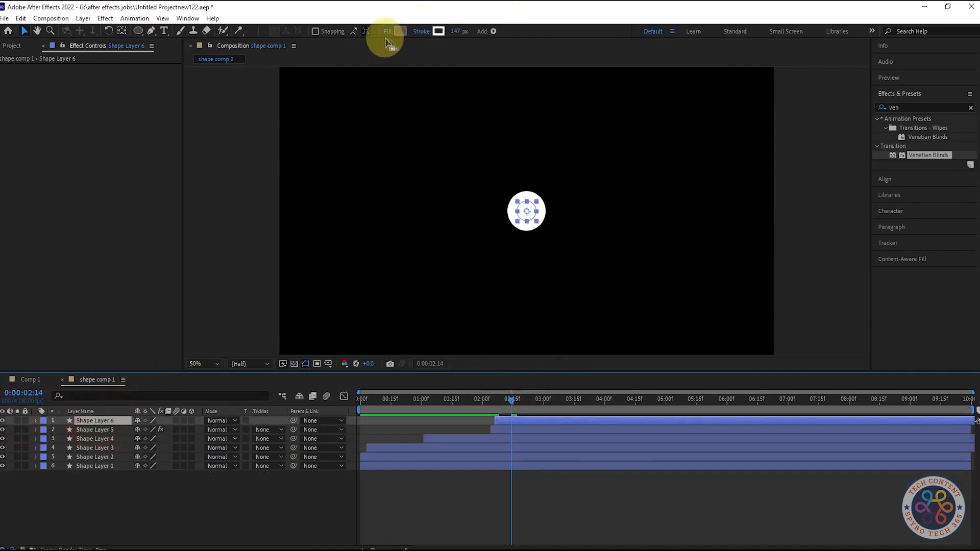
pyautogui.click(437, 31)
pyautogui.click(514, 279)
pyautogui.click(465, 221)
pyautogui.click(593, 218)
# Duplicate the Venetian Blinds circle layer and move the copy to the top of the stack
pyautogui.moveTo(511, 399)
pyautogui.mouseDown()
pyautogui.moveTo(494, 397)
pyautogui.moveTo(574, 398)
pyautogui.moveTo(492, 394)
pyautogui.moveTo(511, 396)
pyautogui.moveTo(499, 398)
pyautogui.mouseUp()
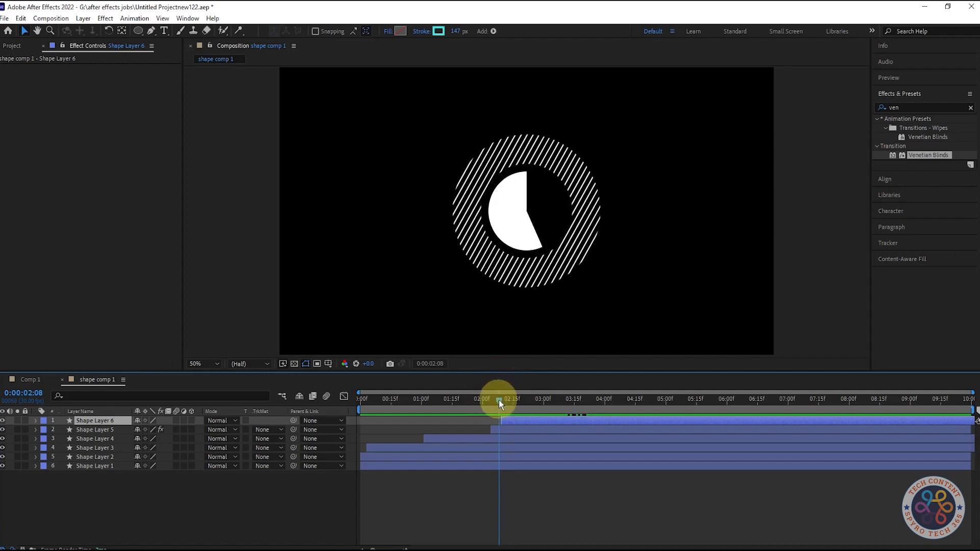
pyautogui.moveTo(498, 400); pyautogui.dragTo(517, 399)
pyautogui.click(113, 432)
pyautogui.hotkey('ctrl', 'd')
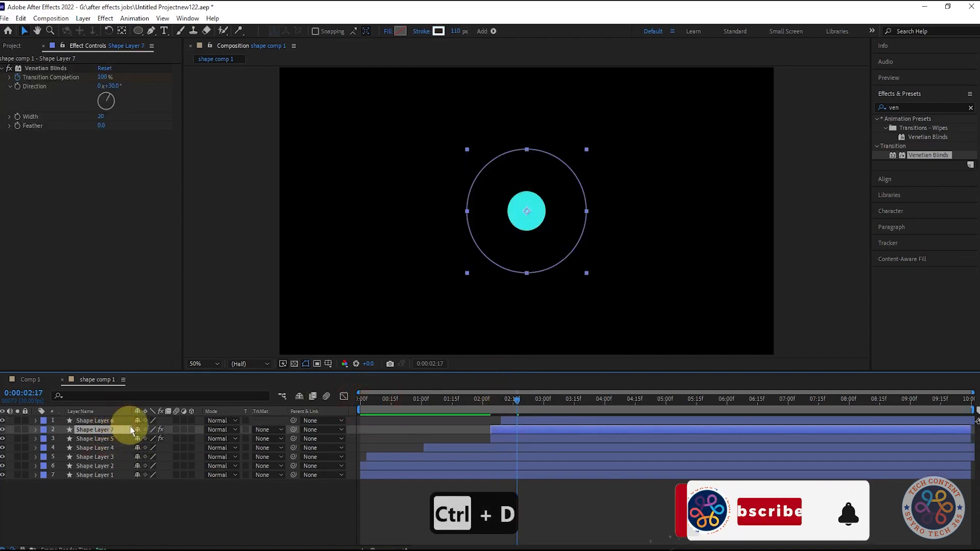
pyautogui.moveTo(115, 430); pyautogui.dragTo(119, 418)
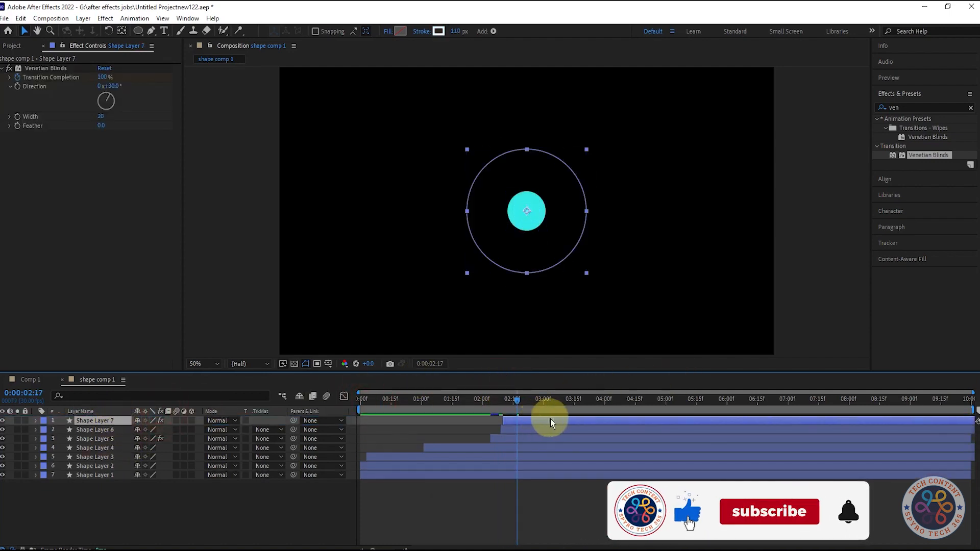
# Delete the Venetian Blinds effect from the duplicated circle layer
pyautogui.click(503, 400)
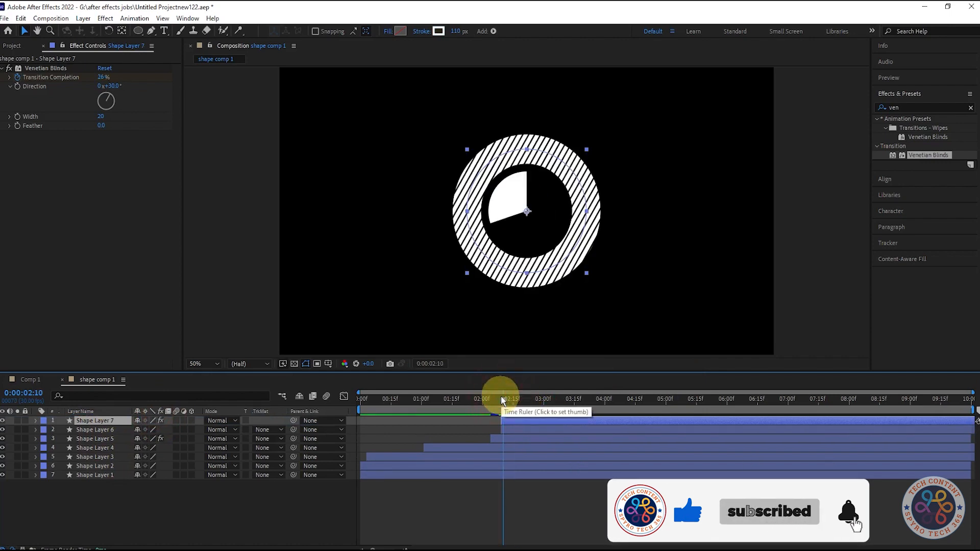
pyautogui.click(45, 67)
pyautogui.press('Delete')
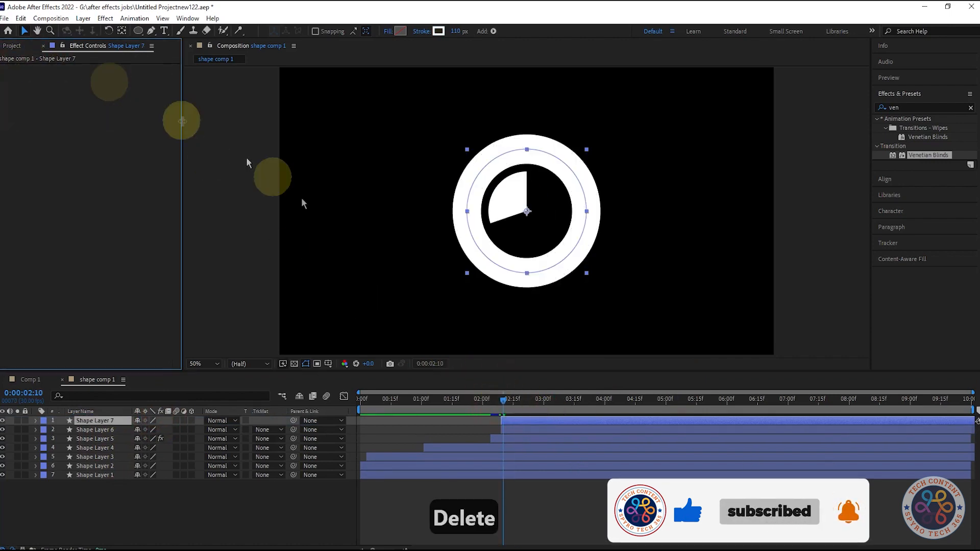
# Animate the duplicated circle's Scale from 0% at 0:00:02:12 up to 100% around 0:00:02:21
pyautogui.click(500, 403)
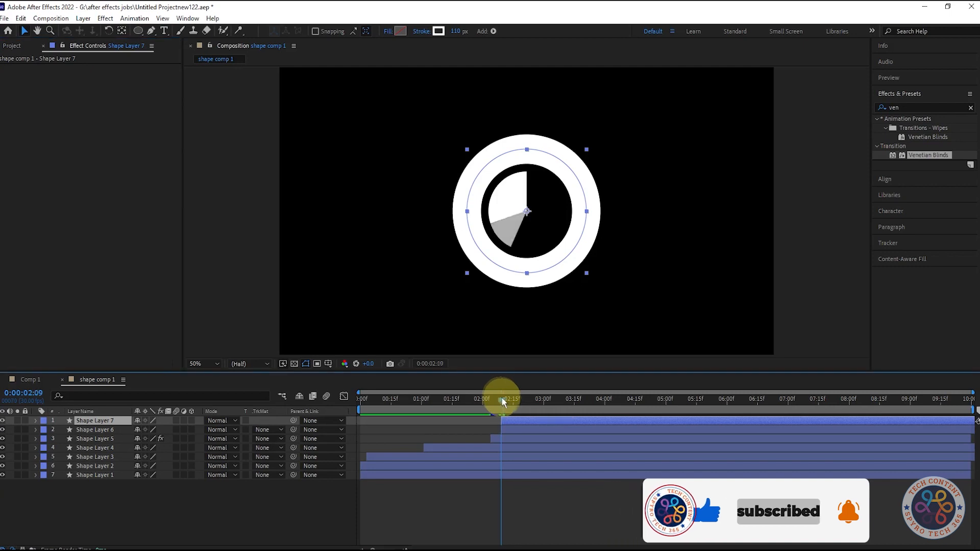
pyautogui.press('space')
pyautogui.click(510, 418)
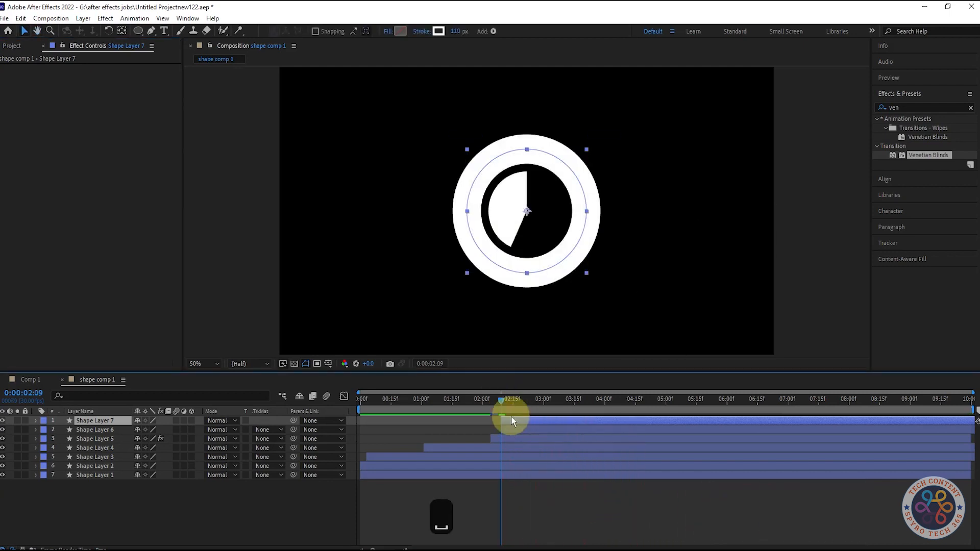
pyautogui.press('s')
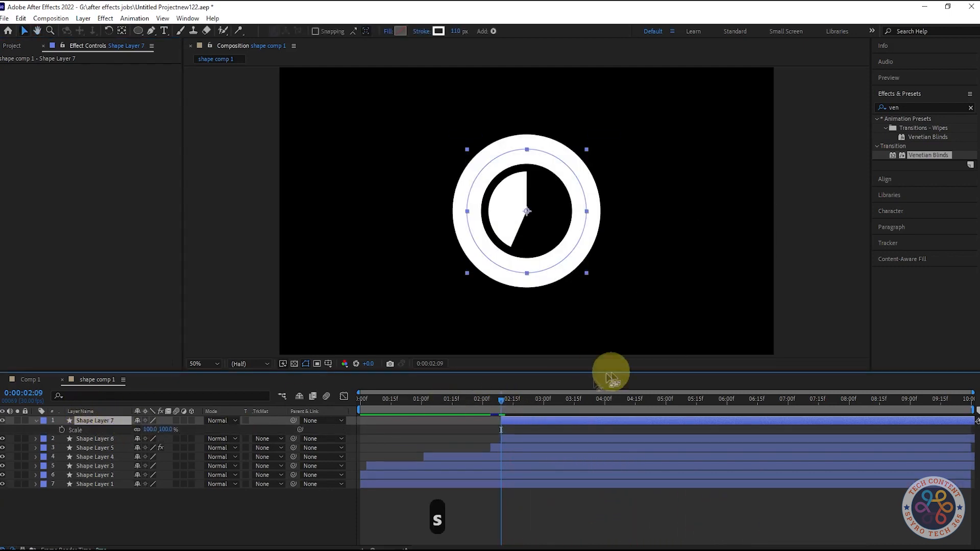
pyautogui.click(112, 440)
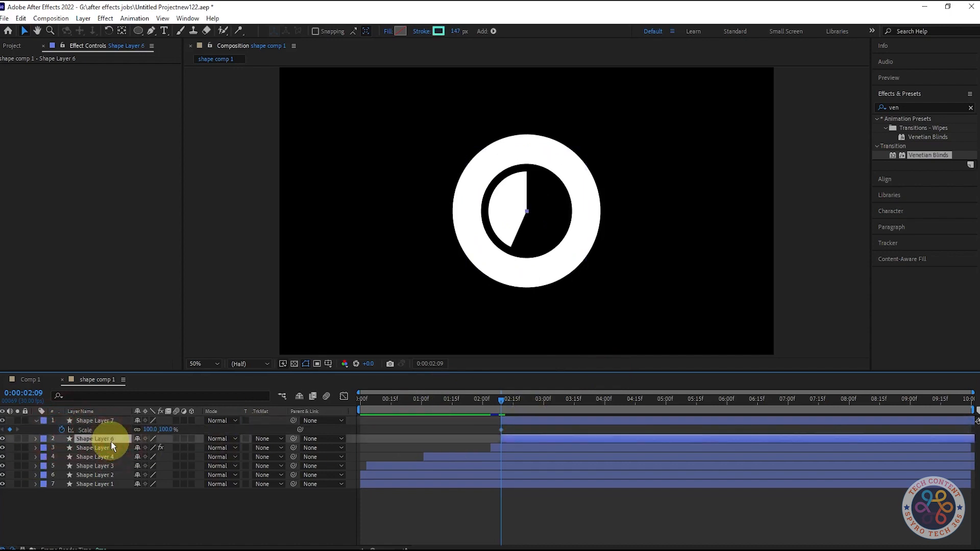
pyautogui.press('u')
pyautogui.moveTo(502, 401); pyautogui.dragTo(527, 402)
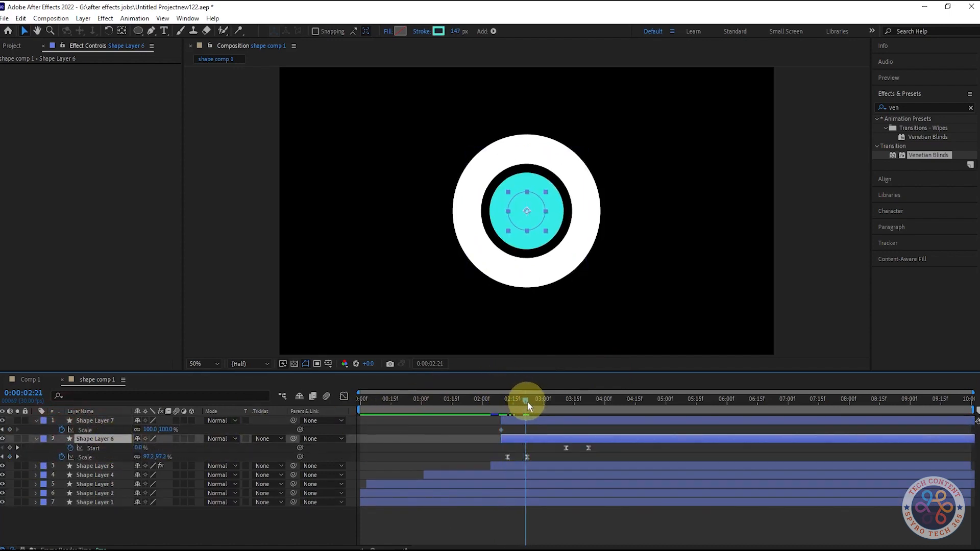
pyautogui.click(166, 429)
pyautogui.moveTo(501, 431); pyautogui.dragTo(507, 408)
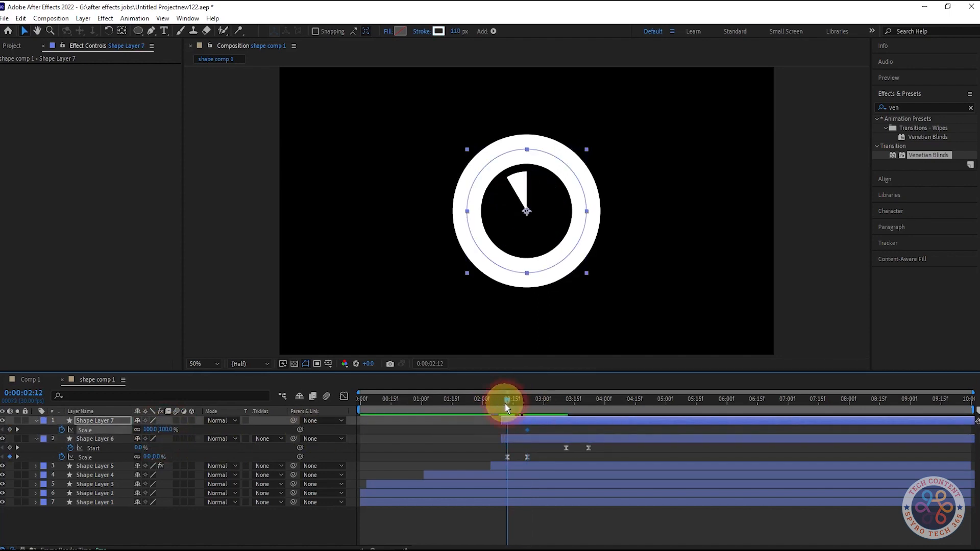
pyautogui.write('0')
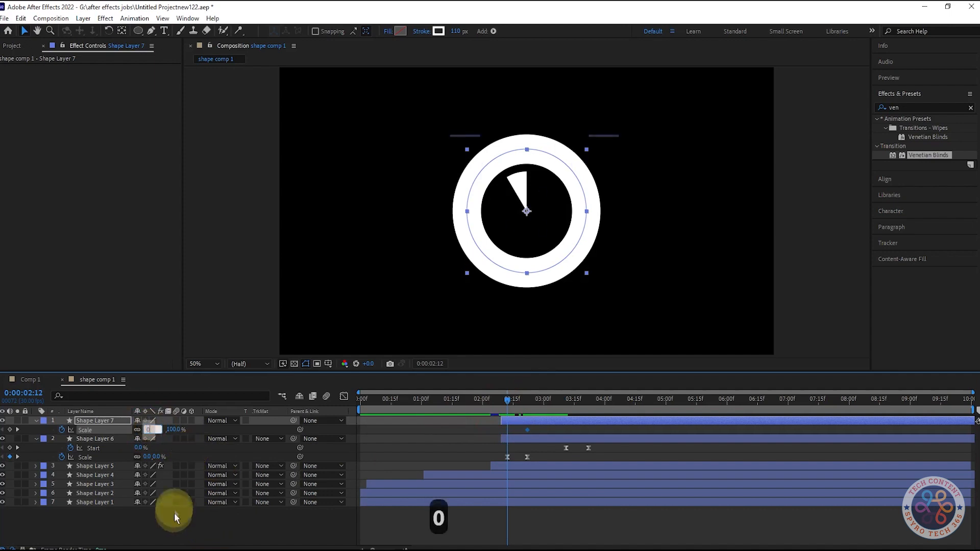
pyautogui.press('Return')
# Preview the animation around 0:00:02:22
pyautogui.press('space')
pyautogui.moveTo(515, 402); pyautogui.dragTo(527, 404)
pyautogui.click(87, 421)
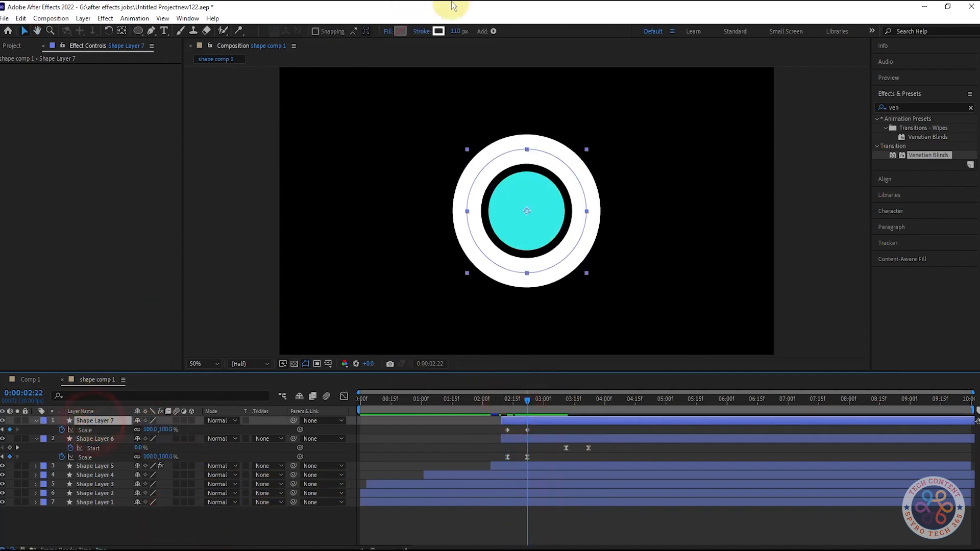
# Set the top circle layer's stroke colour to cyan 34EAE8
pyautogui.click(439, 31)
pyautogui.click(575, 270)
pyautogui.click(533, 178)
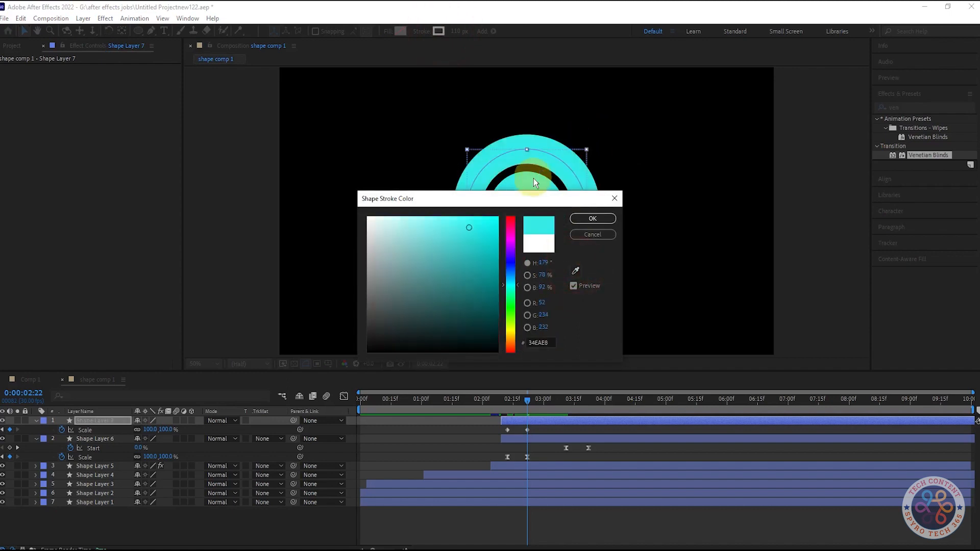
pyautogui.click(592, 218)
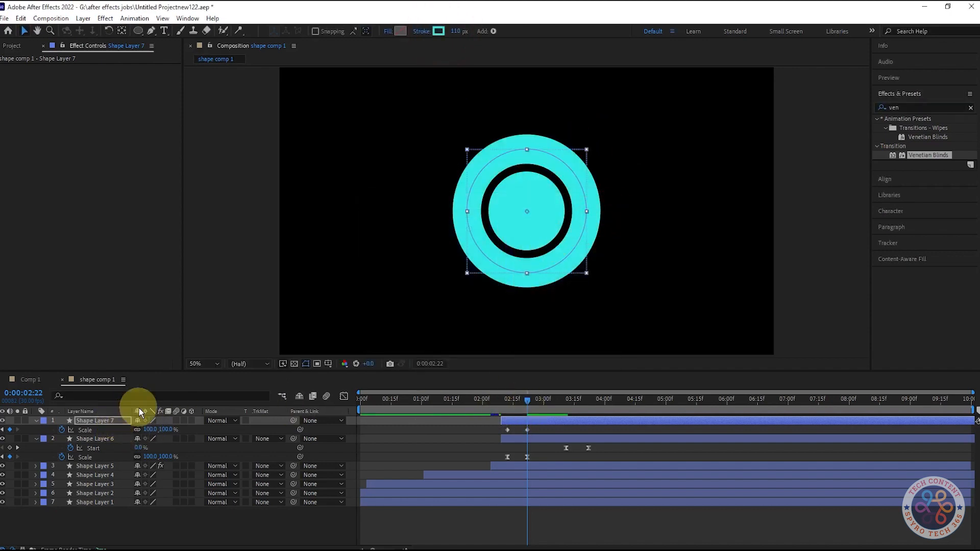
# Copy Trim Paths 1 from Shape Layer 6 and paste it onto the top circle layer, Shape Layer 7
pyautogui.click(36, 439)
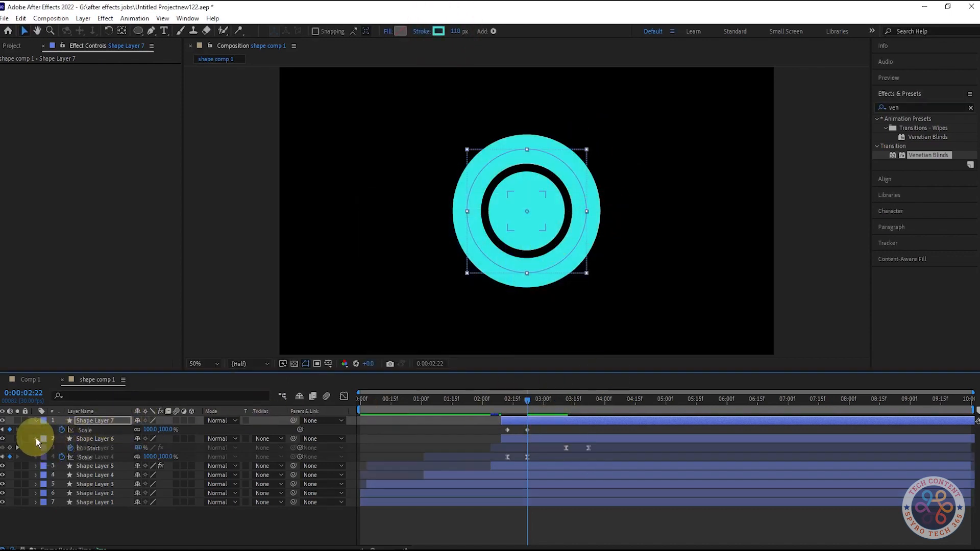
pyautogui.click(36, 439)
pyautogui.click(68, 451)
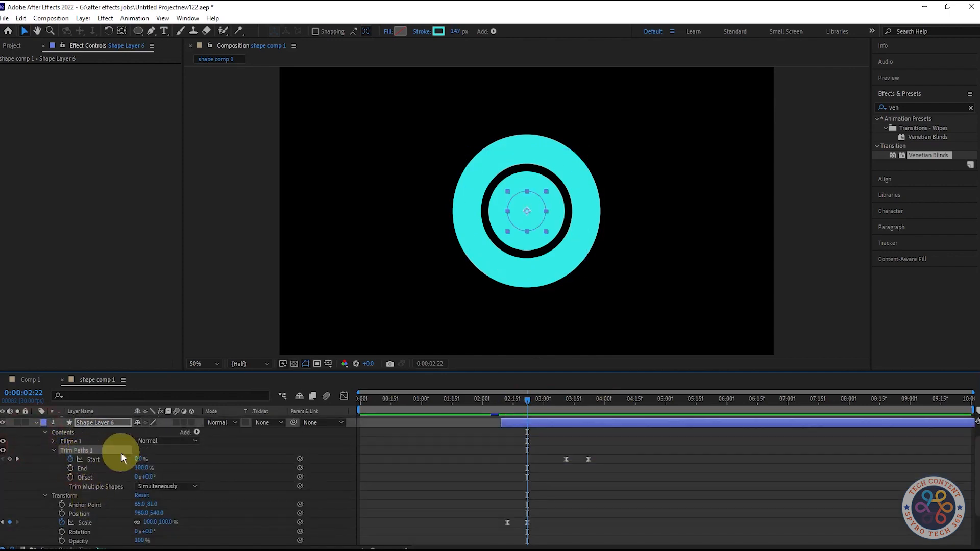
pyautogui.hotkey('ctrl', 'c')
pyautogui.scroll(1, 121, 454)
pyautogui.click(36, 439)
pyautogui.click(36, 421)
pyautogui.click(35, 421)
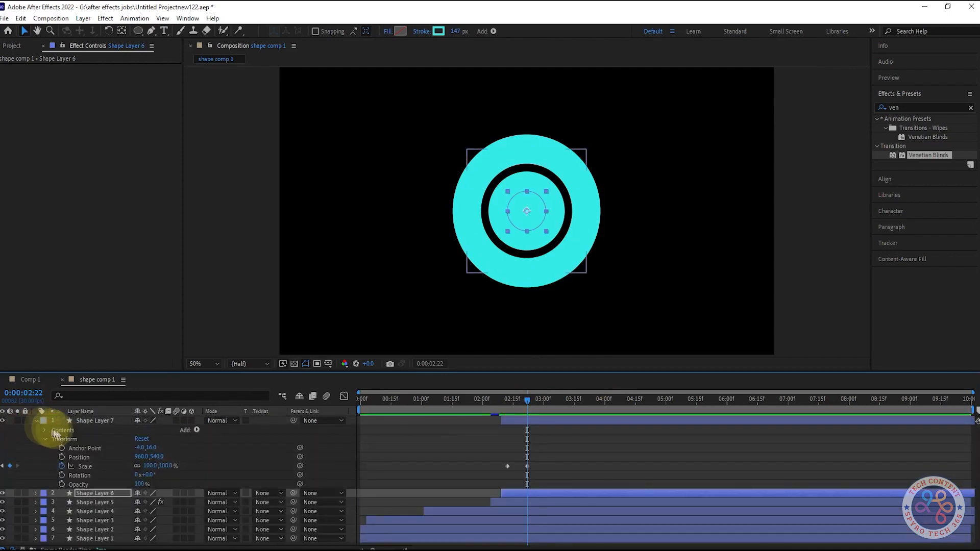
pyautogui.click(74, 422)
pyautogui.hotkey('ctrl', 'v')
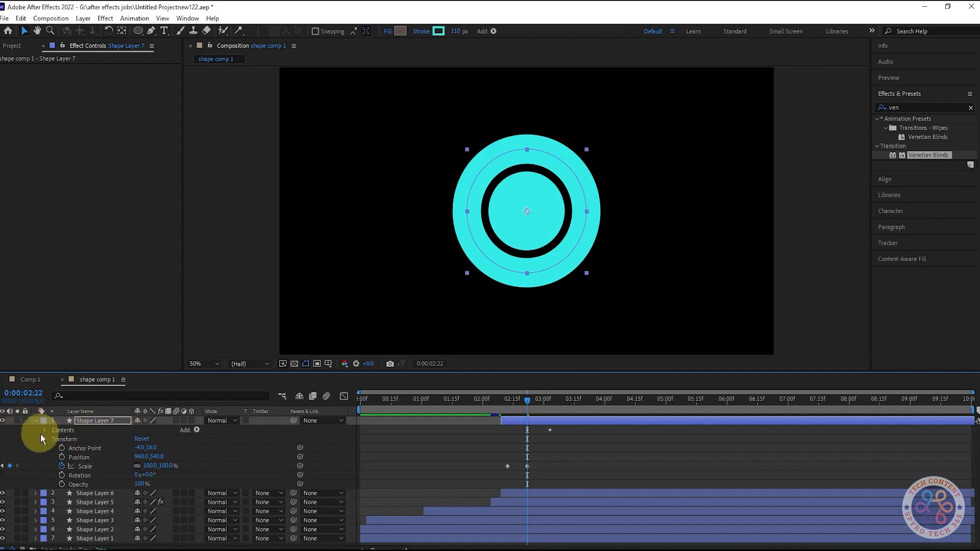
pyautogui.click(44, 430)
pyautogui.click(36, 421)
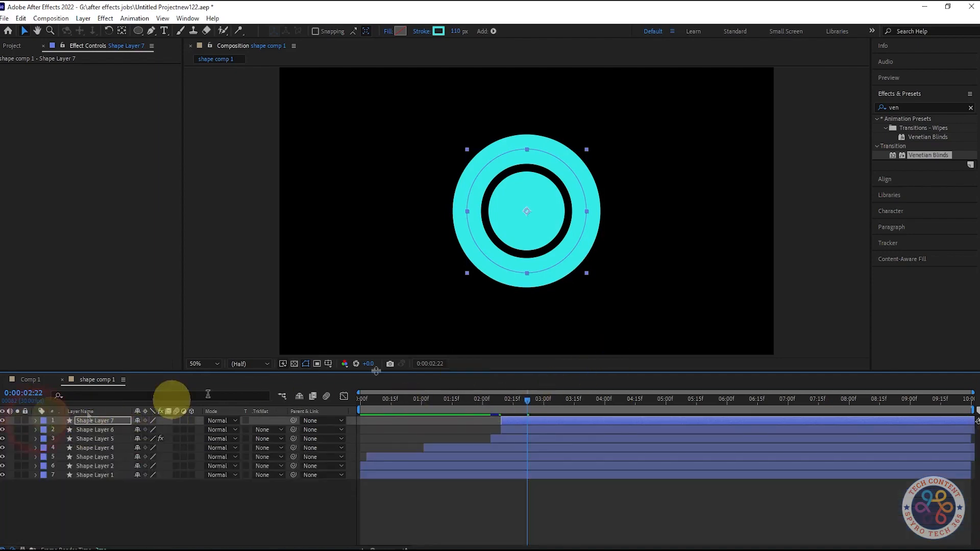
# Preview the animation from around 0:00:02:07
pyautogui.moveTo(527, 403); pyautogui.dragTo(498, 400)
pyautogui.press('space')
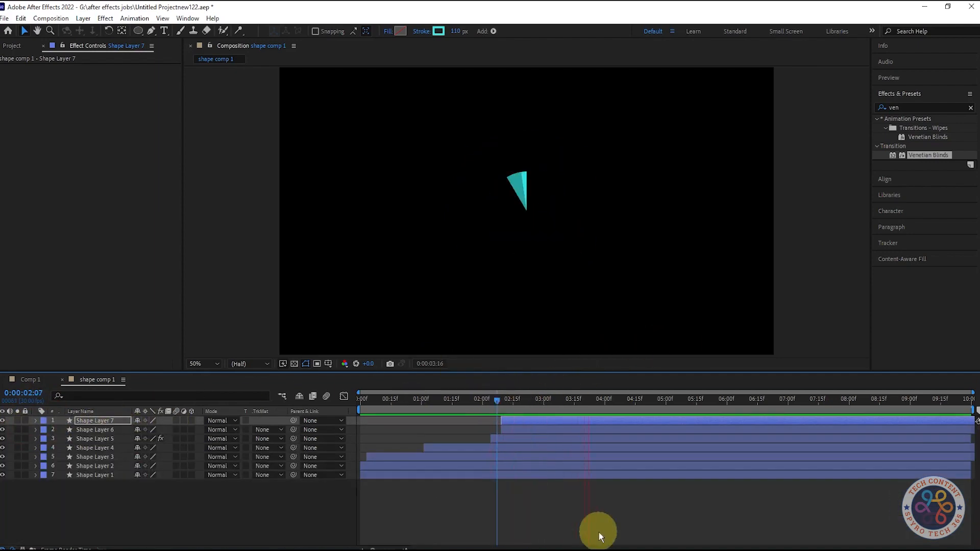
pyautogui.press('space')
pyautogui.press('space')
pyautogui.press('space')
# Shift Shape Layer 6's Trim Paths Start keyframes earlier so they follow Shape Layer 7's Start keyframes
pyautogui.click(510, 402)
pyautogui.moveTo(510, 403); pyautogui.dragTo(513, 403)
pyautogui.keyDown('shift'); pyautogui.click(114, 429); pyautogui.keyUp('shift')
pyautogui.press('u')
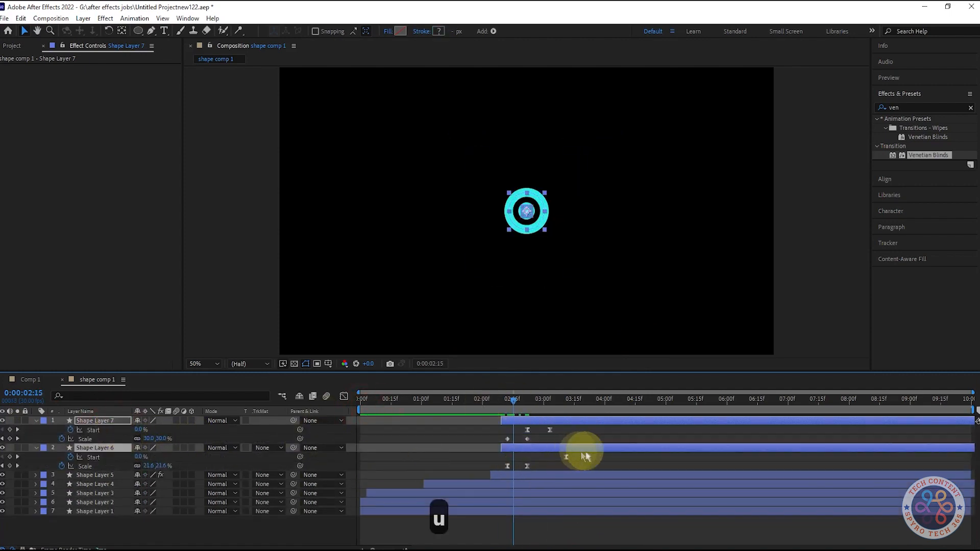
pyautogui.moveTo(520, 402); pyautogui.dragTo(550, 408)
pyautogui.moveTo(608, 453); pyautogui.dragTo(534, 458)
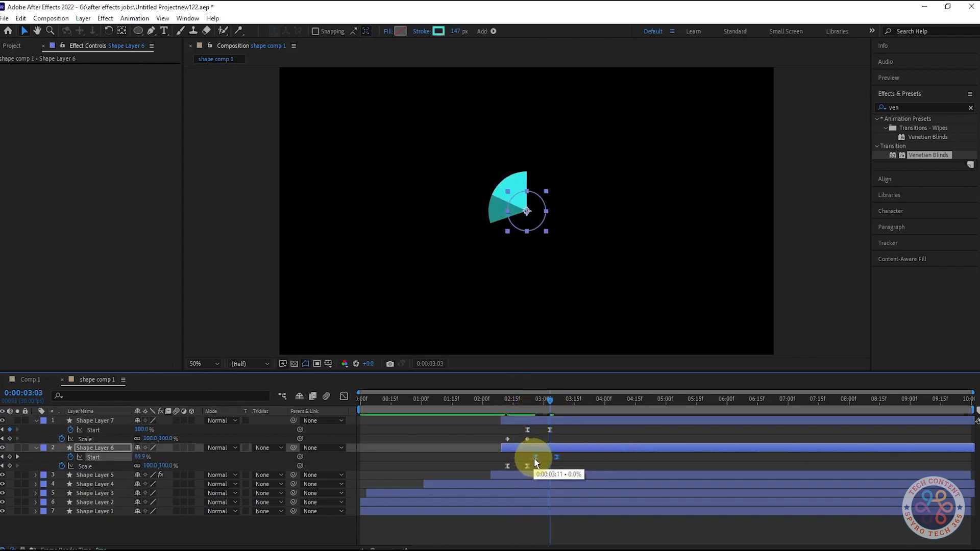
# Set the work area end at 0:00:03:10
pyautogui.press('space')
pyautogui.press('space')
pyautogui.moveTo(524, 403); pyautogui.dragTo(563, 402)
pyautogui.press('space')
pyautogui.press('n')
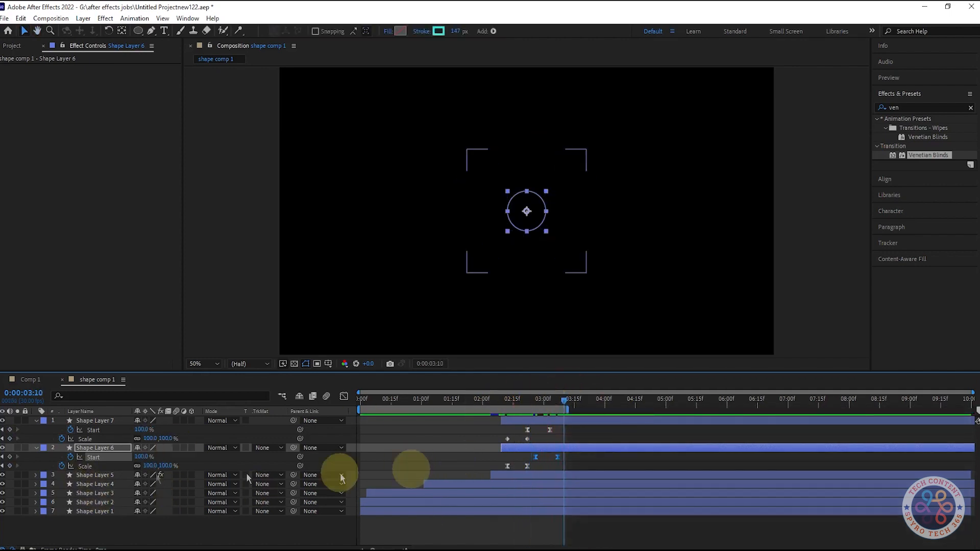
# Trim all seven layers to end at 0:00:03:10 and preview from the start
pyautogui.click(90, 421)
pyautogui.keyDown('shift'); pyautogui.click(117, 511); pyautogui.keyUp('shift')
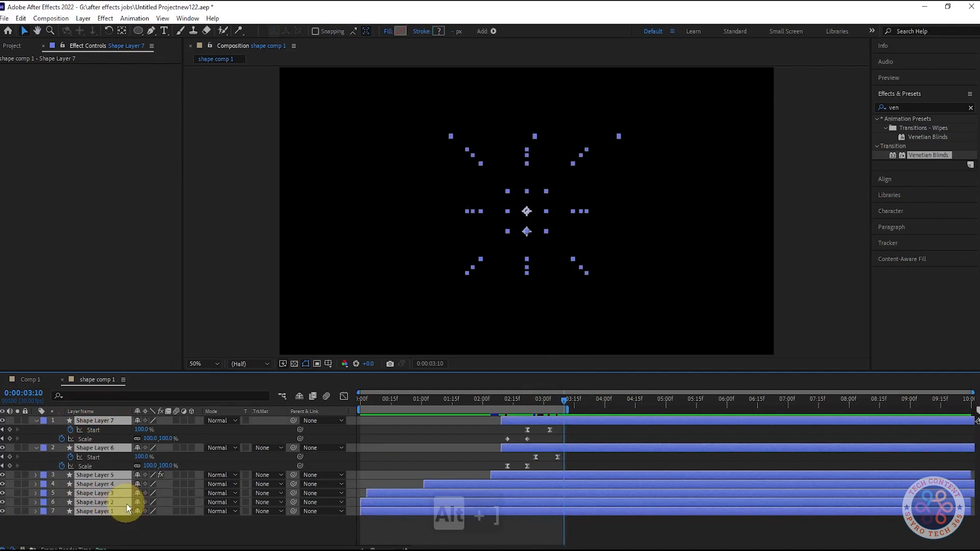
pyautogui.hotkey('alt', ']')
pyautogui.moveTo(567, 401); pyautogui.dragTo(11, 405)
pyautogui.press('space')
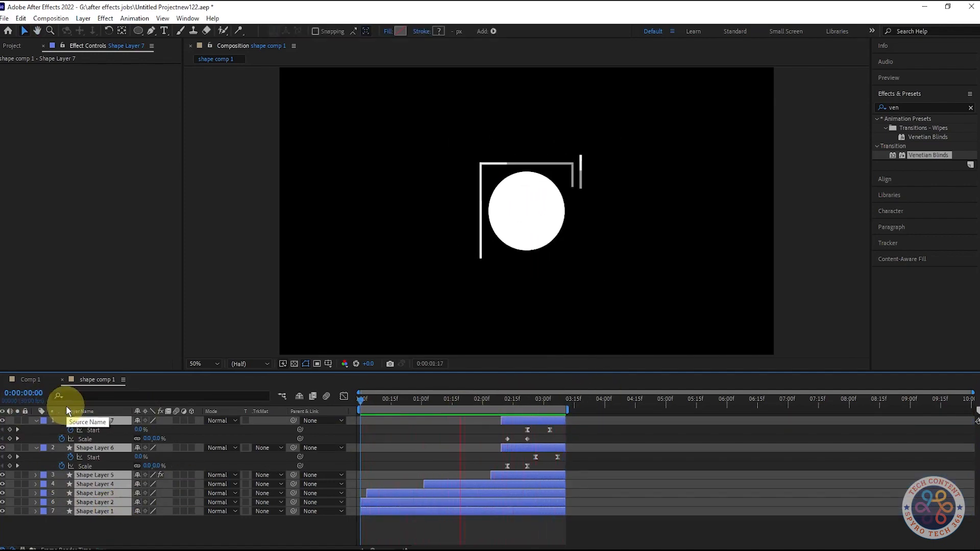
# Shift Shape Layer 4's Trim Paths Start keyframes earlier to around 0:00:02:04
pyautogui.click(121, 527)
pyautogui.click(97, 475)
pyautogui.click(106, 485)
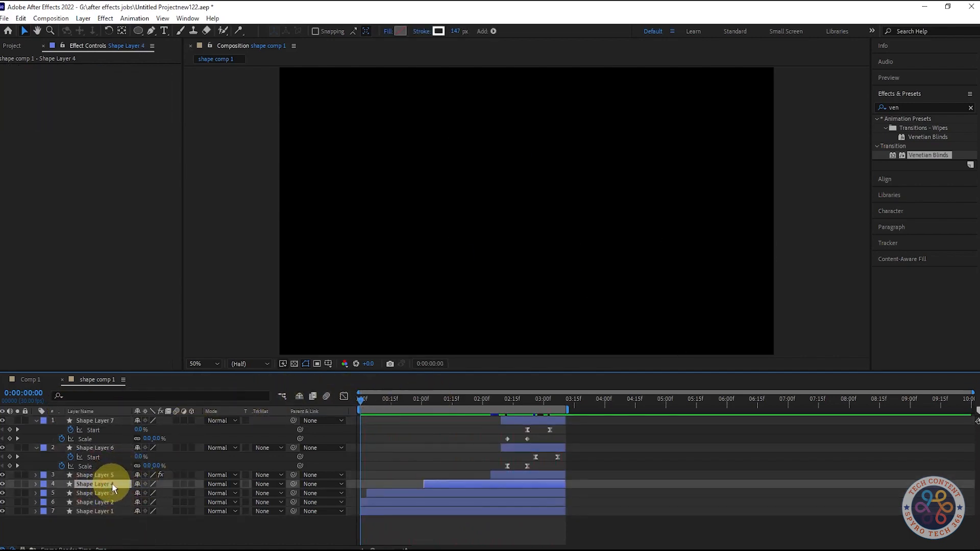
pyautogui.press('u')
pyautogui.click(479, 403)
pyautogui.moveTo(479, 403)
pyautogui.mouseDown()
pyautogui.moveTo(504, 406)
pyautogui.moveTo(459, 407)
pyautogui.moveTo(471, 413)
pyautogui.mouseUp()
pyautogui.moveTo(522, 499); pyautogui.dragTo(493, 493)
pyautogui.press('space')
pyautogui.press('space')
pyautogui.moveTo(474, 407); pyautogui.dragTo(500, 418)
pyautogui.hotkey('ctrl', 'z')
pyautogui.click(480, 403)
pyautogui.hotkey('ctrl', 'z')
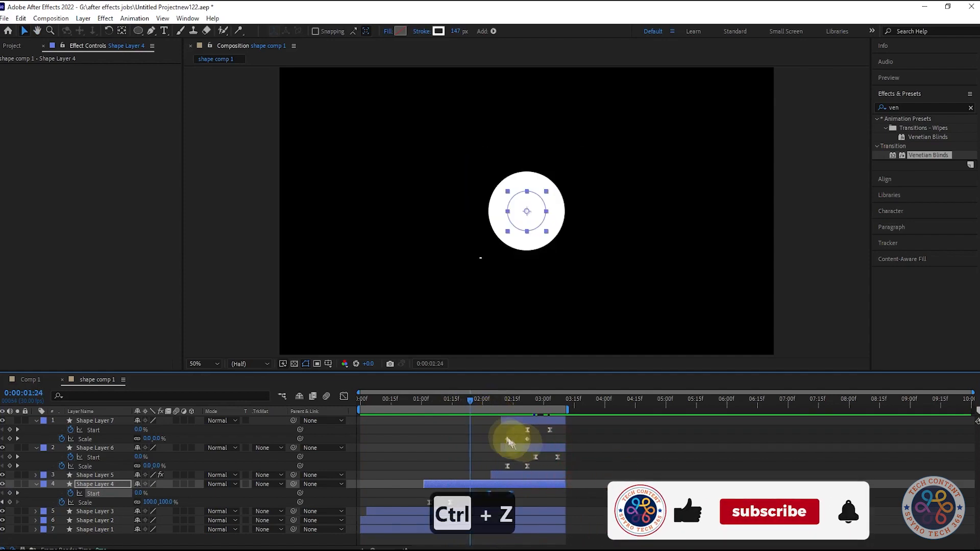
pyautogui.press('space')
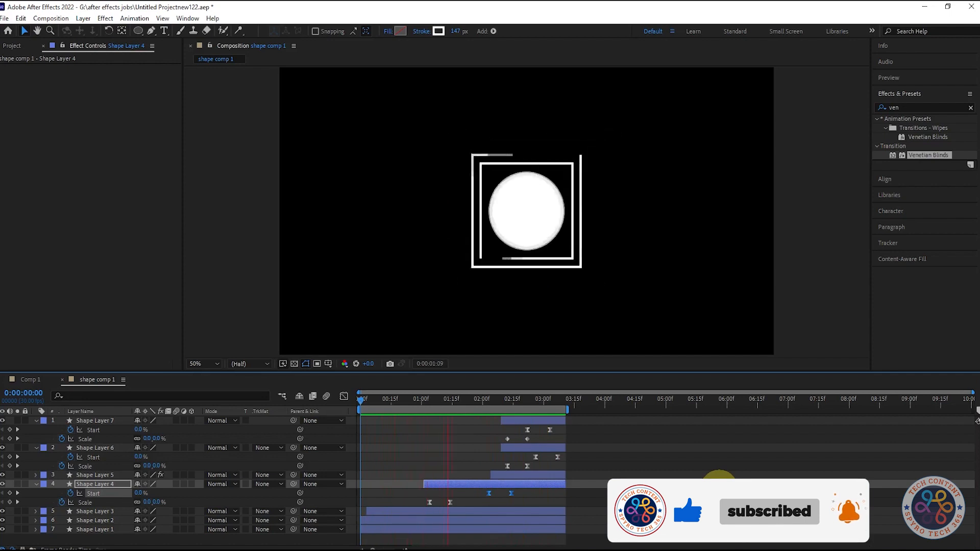
pyautogui.press('space')
# Move Shape Layer 5's first Venetian Blinds Transition Completion keyframe earlier to about 0:00:01:21
pyautogui.click(105, 475)
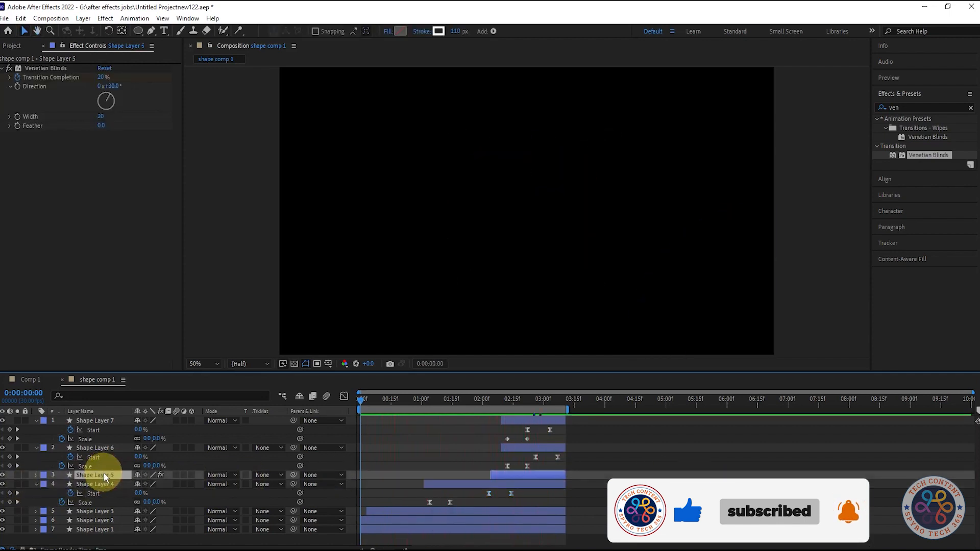
pyautogui.press('u')
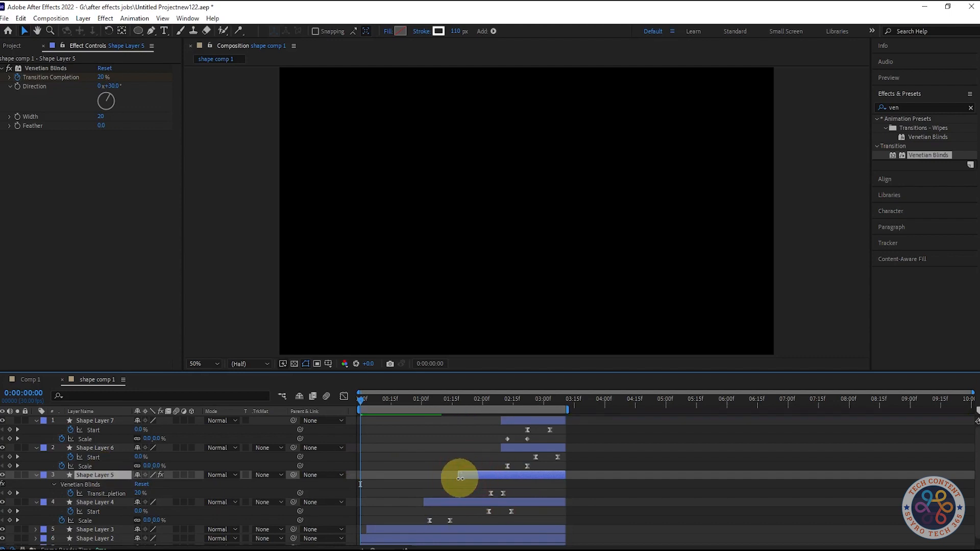
pyautogui.moveTo(491, 493); pyautogui.dragTo(462, 493)
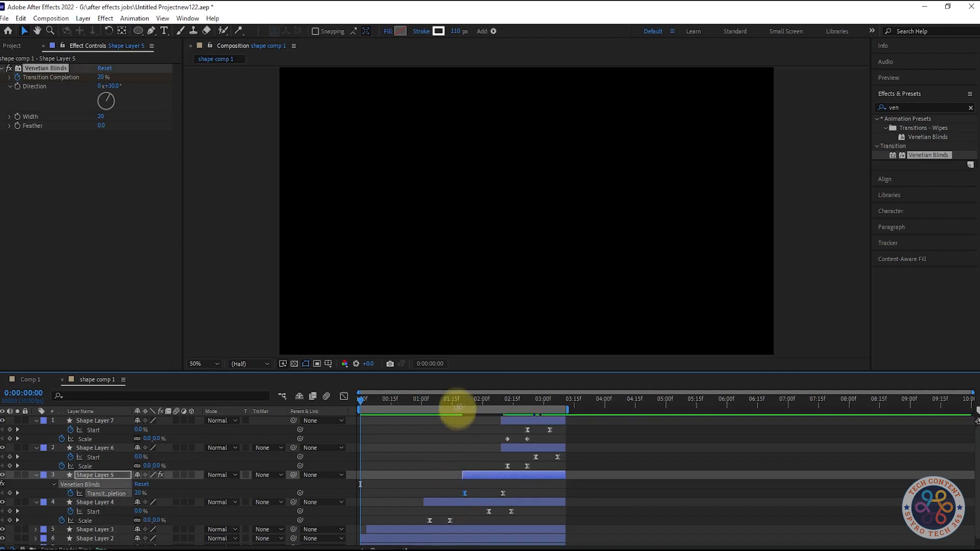
pyautogui.click(464, 401)
pyautogui.press('space')
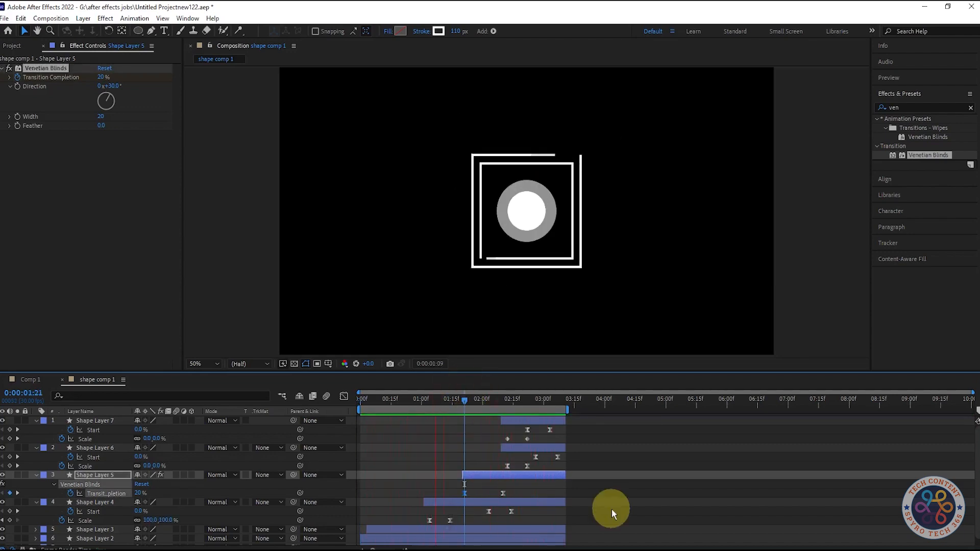